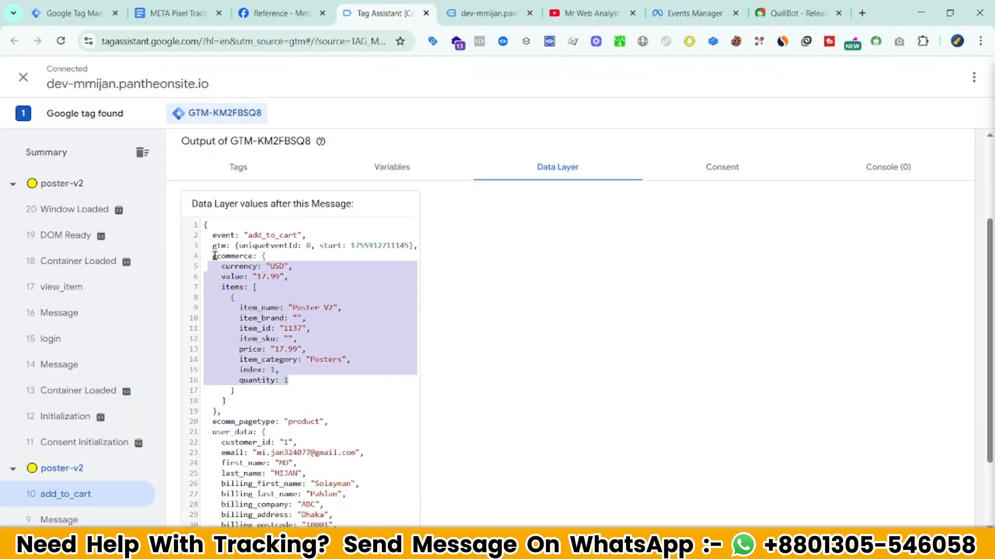
# - Examine the item details and remaining values of the add_to_cart event in the Tag Assistant data layer
pyautogui.doubleClick(270, 308)
pyautogui.scroll(-1, 263, 309)
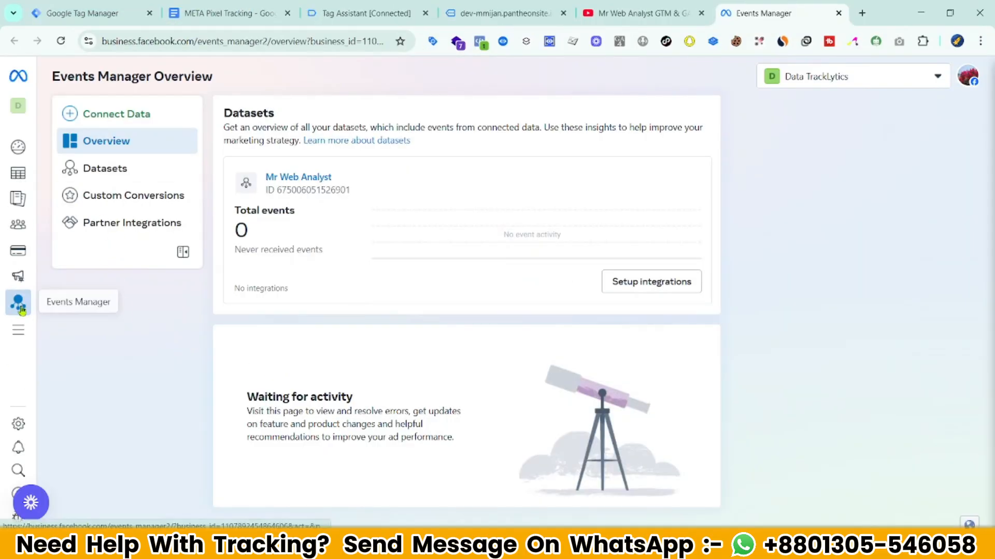
# - Switch to Meta Events Manager and open its list of datasets
pyautogui.moveTo(17, 304)
pyautogui.click(140, 170)
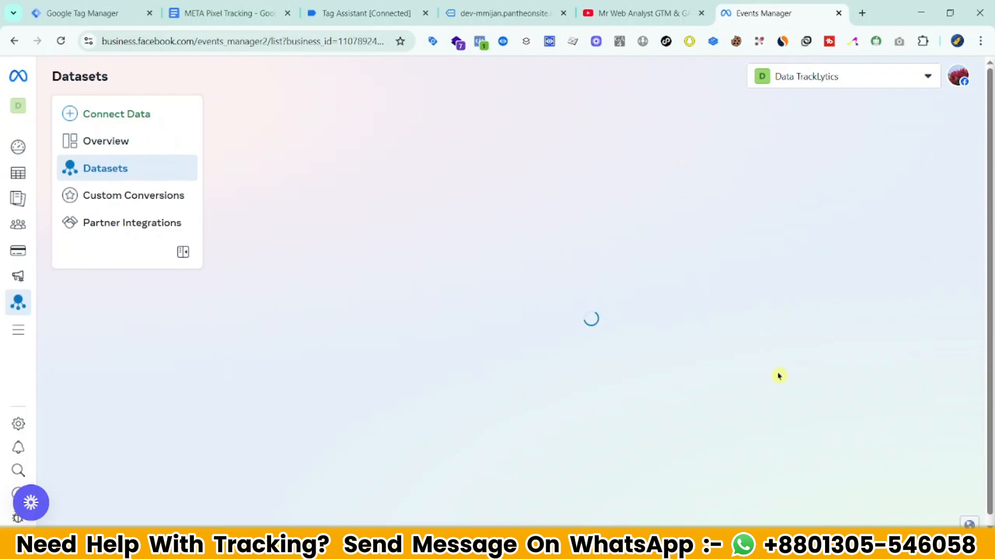
# - Look through the YouTube channel's videos for Meta Pixel setup guides, and return to Events Manager
pyautogui.click(677, 13)
pyautogui.scroll(-4, 829, 457)
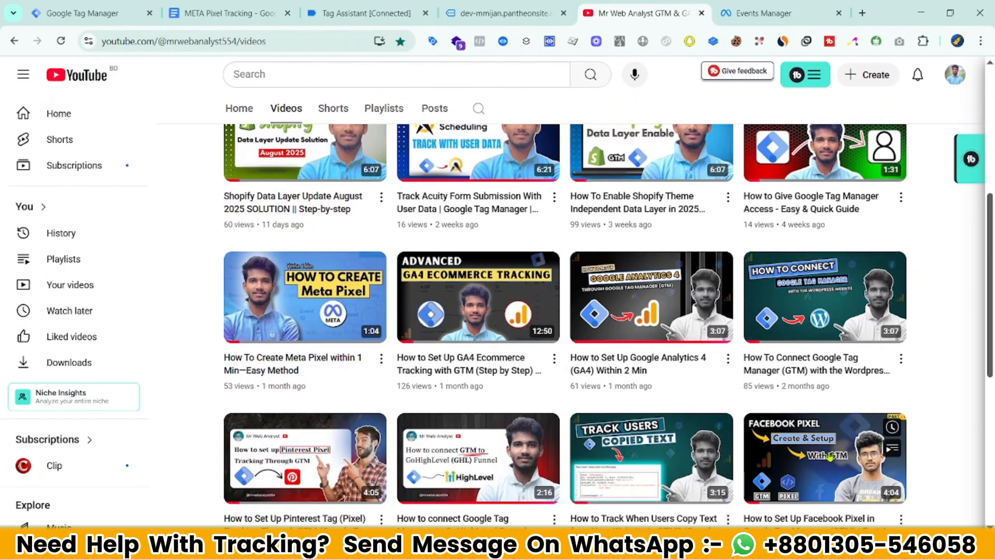
pyautogui.scroll(-4, 829, 457)
pyautogui.scroll(10, 829, 362)
pyautogui.click(763, 12)
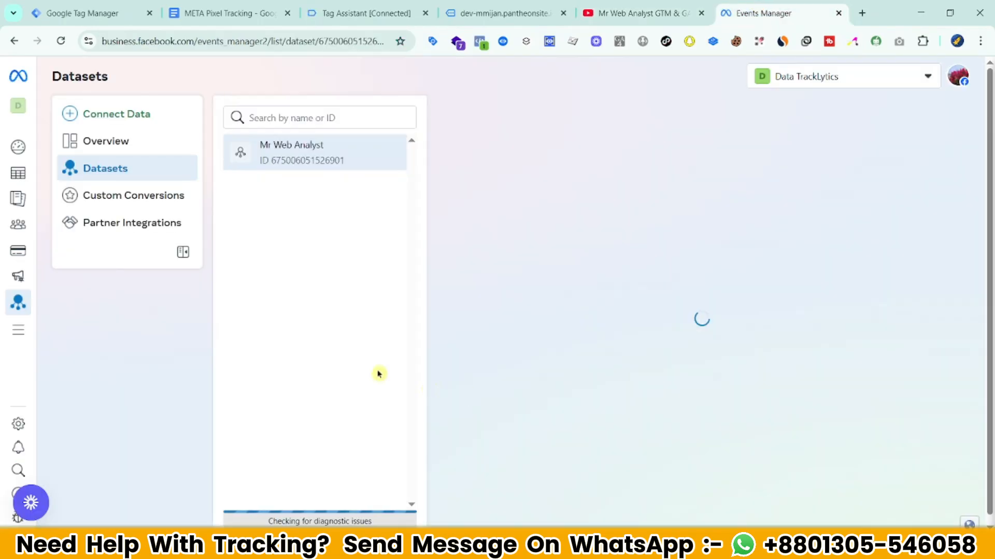
# - Open the Mr Web Analyst dataset's settings to get its dataset ID, and switch to Google Tag Manager
pyautogui.click(183, 252)
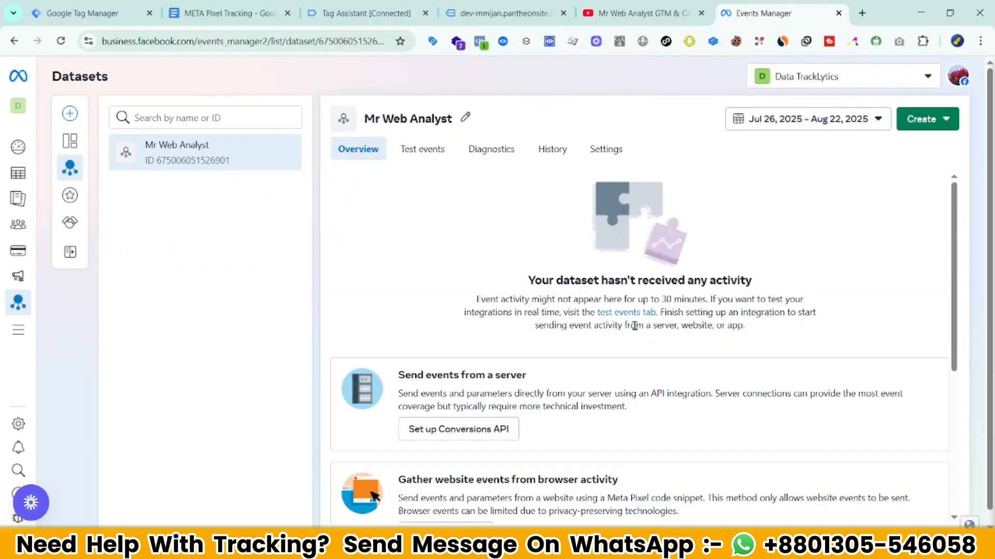
pyautogui.click(606, 149)
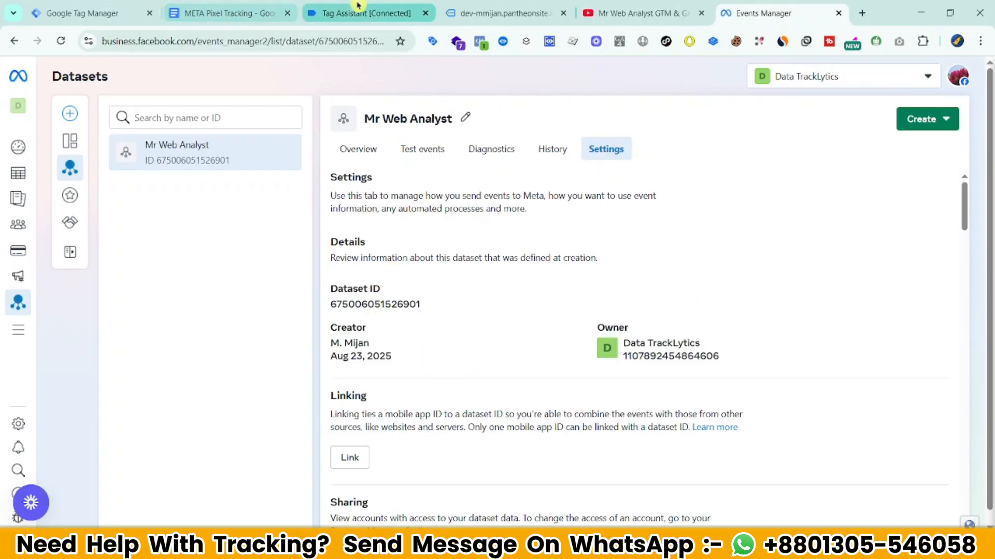
pyautogui.click(88, 14)
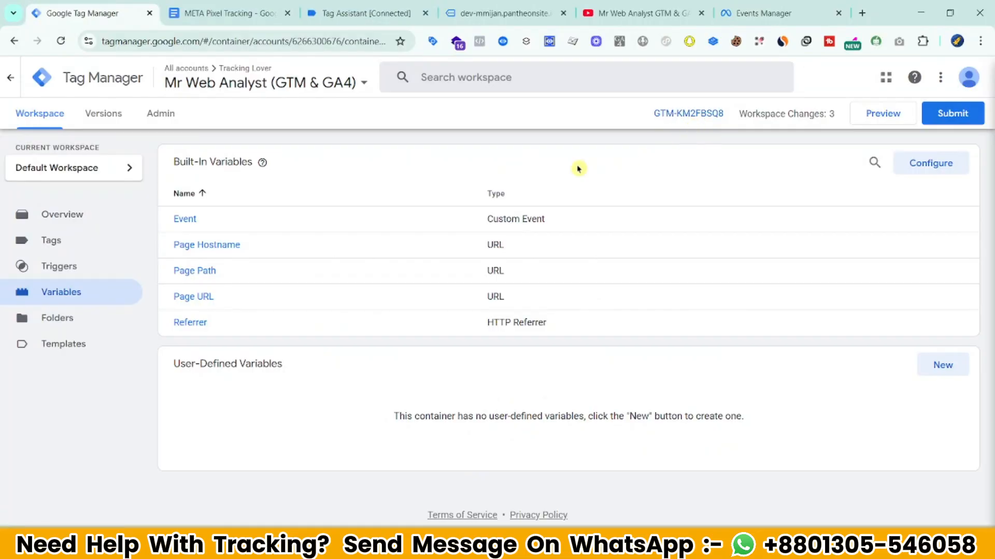
# - Look over the YouTube channel's Google Tag Manager access and connection guides, and return to Tag Manager
pyautogui.click(632, 4)
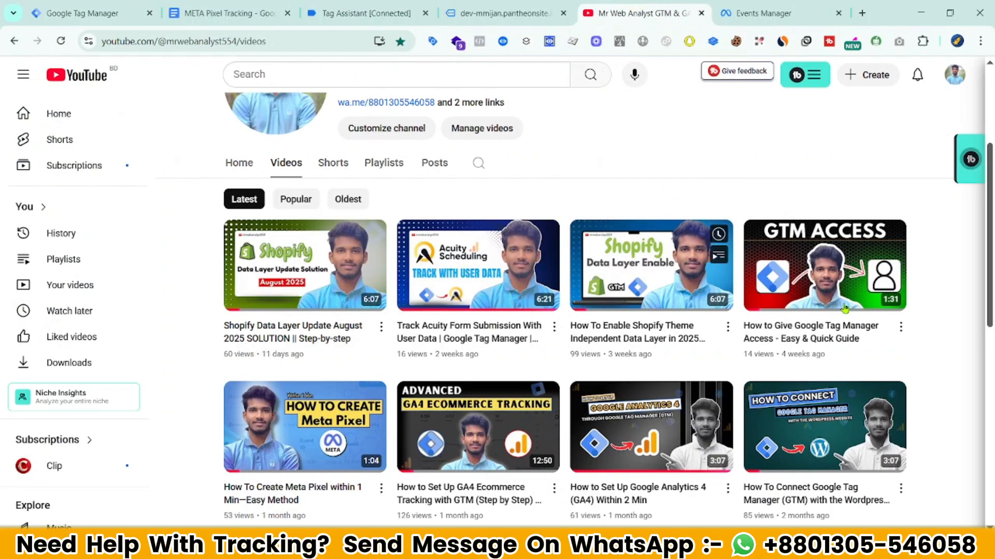
pyautogui.scroll(-1, 855, 362)
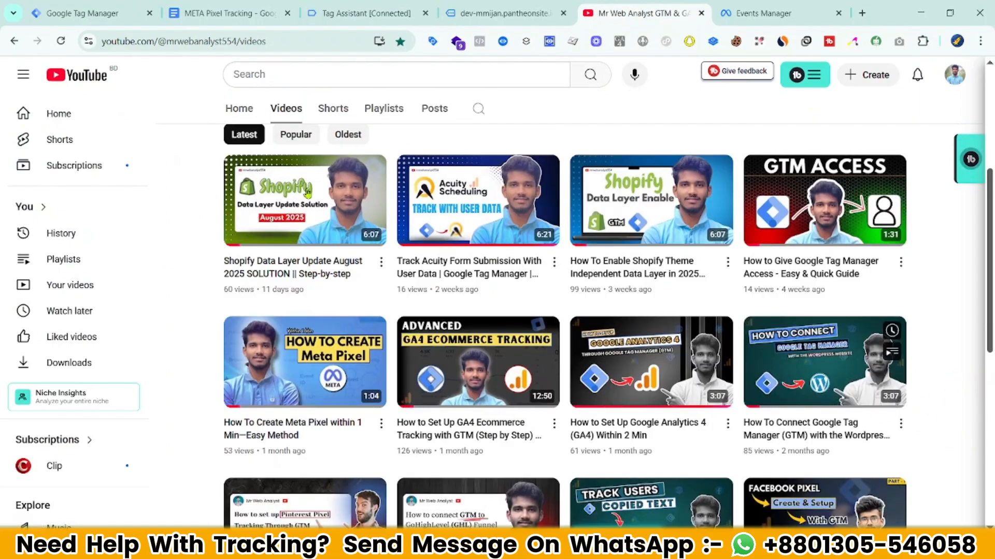
pyautogui.click(101, 14)
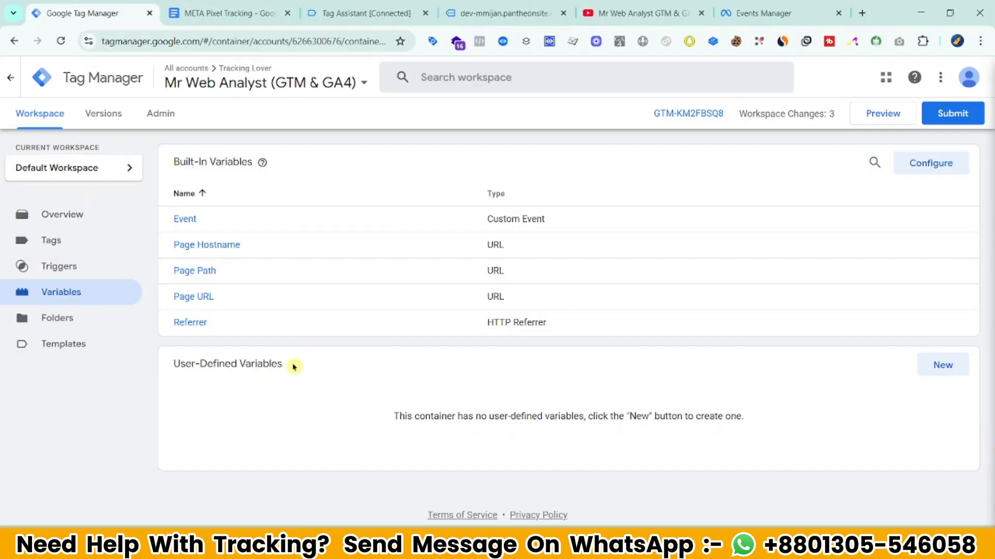
# - Create a user-defined variable of type Constant with the Meta dataset ID as its value
pyautogui.moveTo(291, 365); pyautogui.dragTo(179, 367)
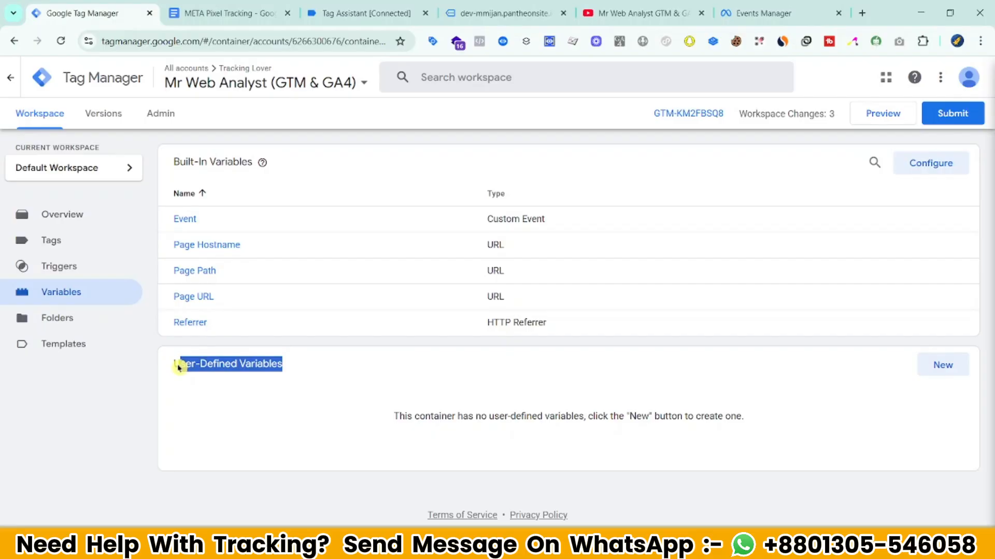
pyautogui.click(930, 371)
pyautogui.scroll(-3, 634, 435)
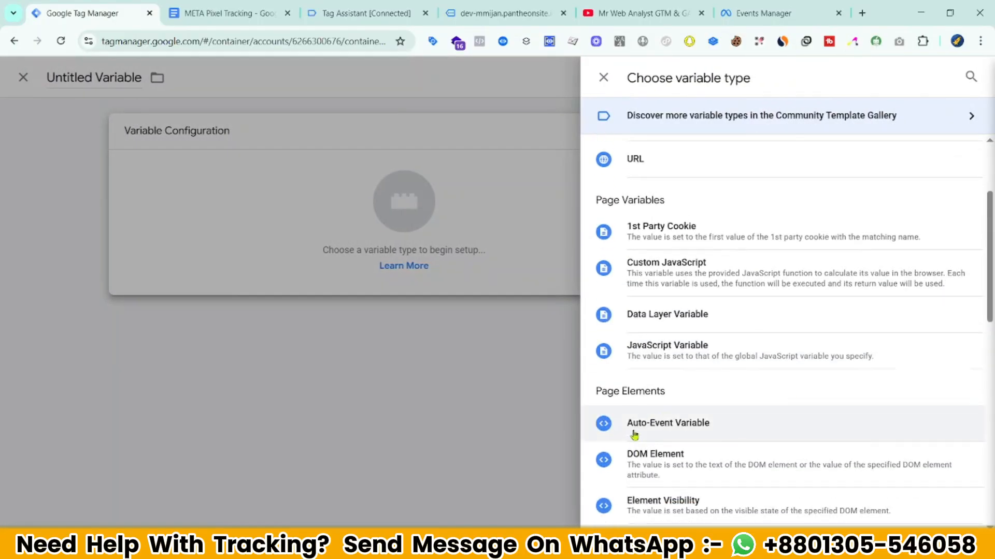
pyautogui.scroll(-3, 634, 436)
pyautogui.click(639, 455)
pyautogui.hotkey('ctrl', 'v')
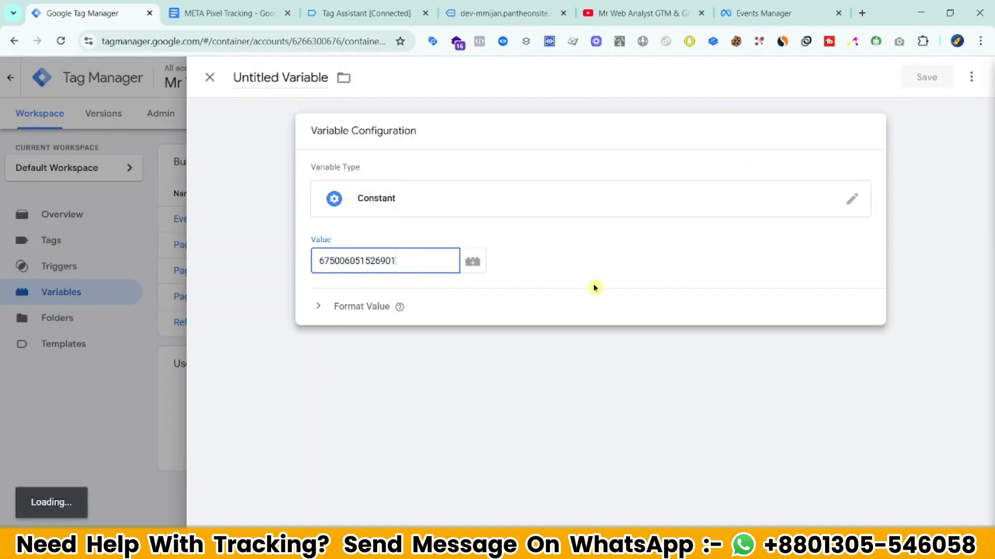
# - Name the constant variable FB Pixel and save it
pyautogui.click(256, 79)
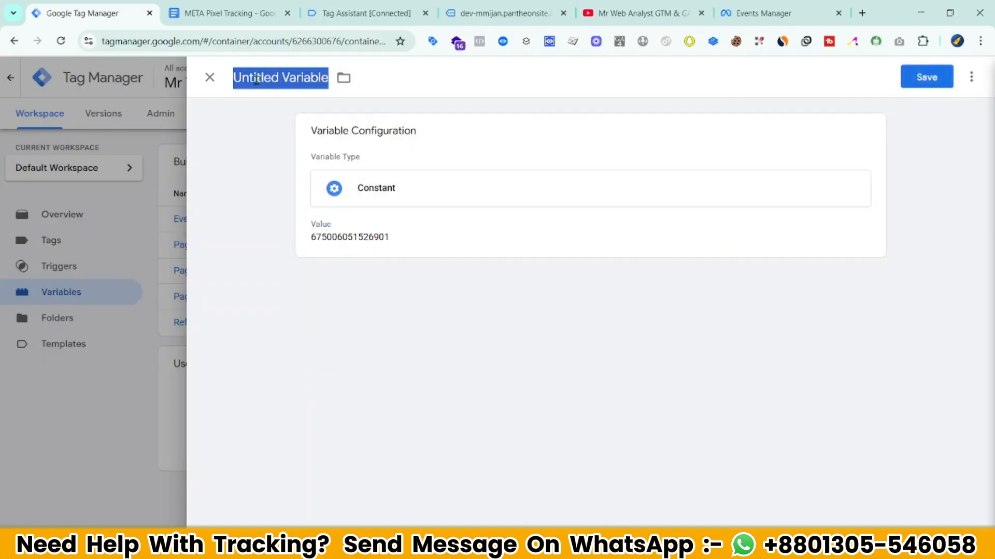
pyautogui.write('FB Pixel')
pyautogui.click(923, 83)
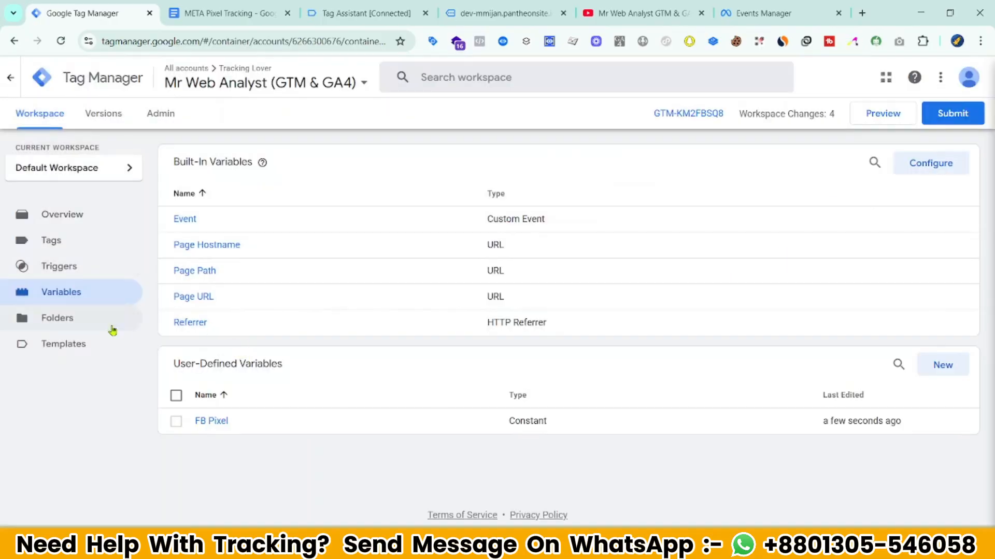
# - Review the Variables table in the META Pixel Tracking document, covering parameters, variable names and values
pyautogui.click(280, 6)
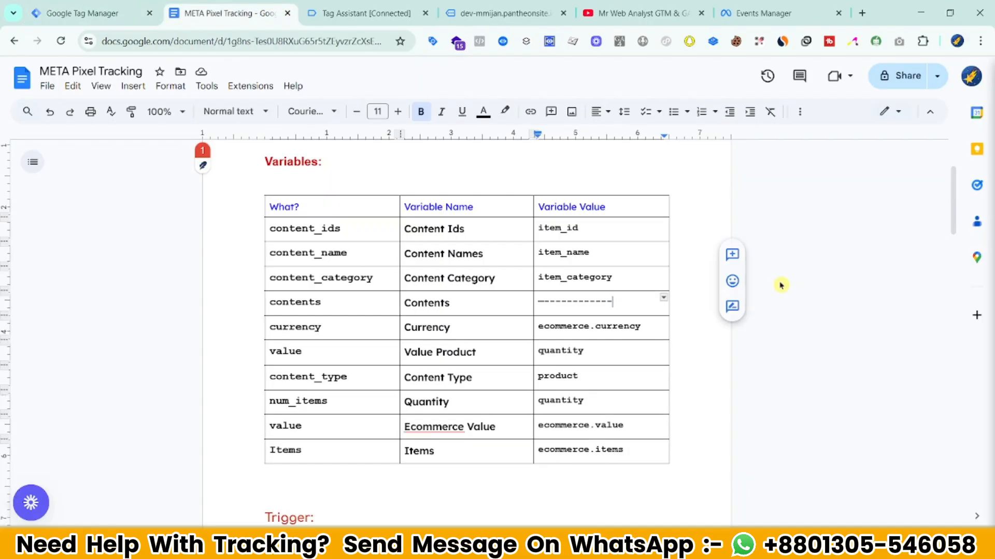
pyautogui.scroll(-2, 646, 451)
pyautogui.scroll(2, 295, 235)
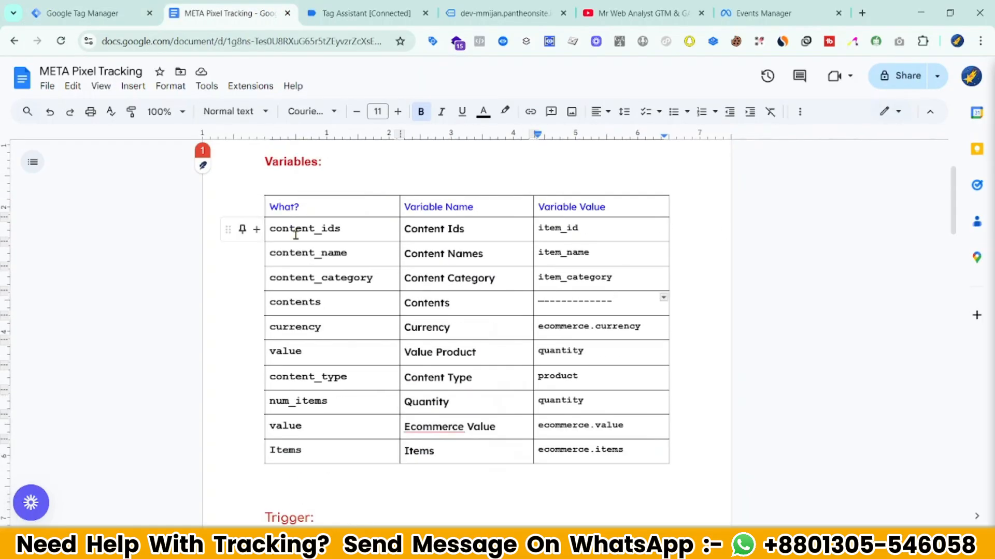
pyautogui.moveTo(270, 230); pyautogui.dragTo(564, 431)
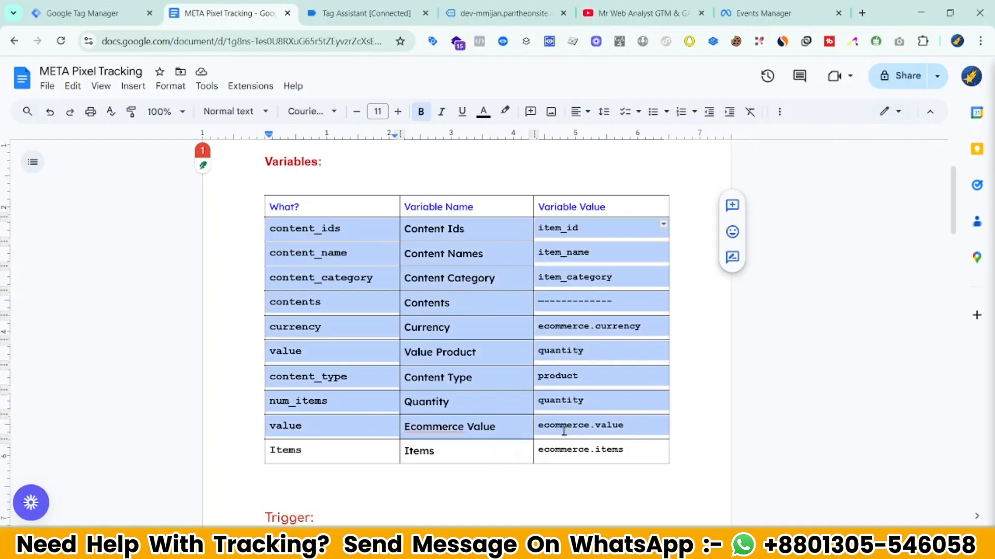
pyautogui.click(620, 491)
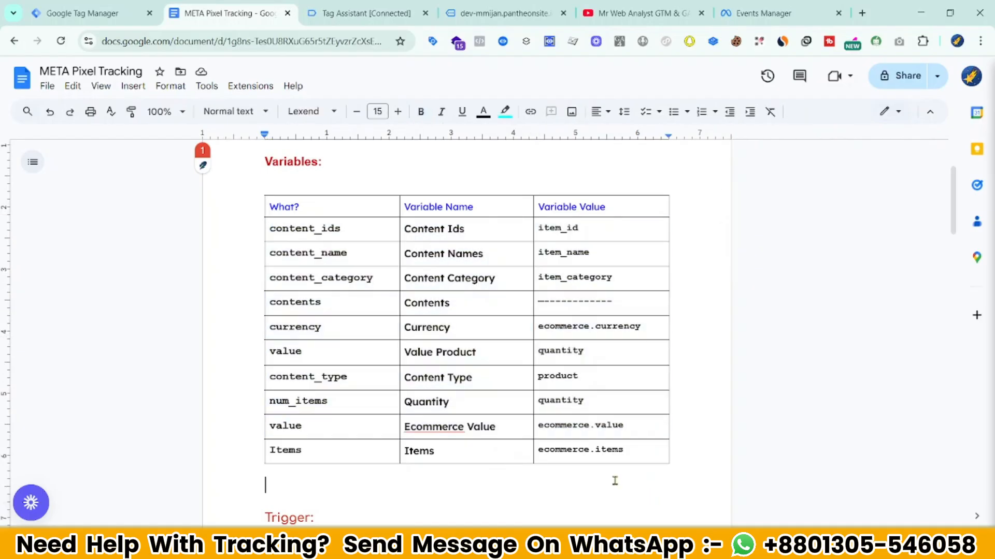
# - Copy the value ecommerce.items from the Items row of the document's Variables table
pyautogui.rightClick(573, 451)
pyautogui.press('Escape')
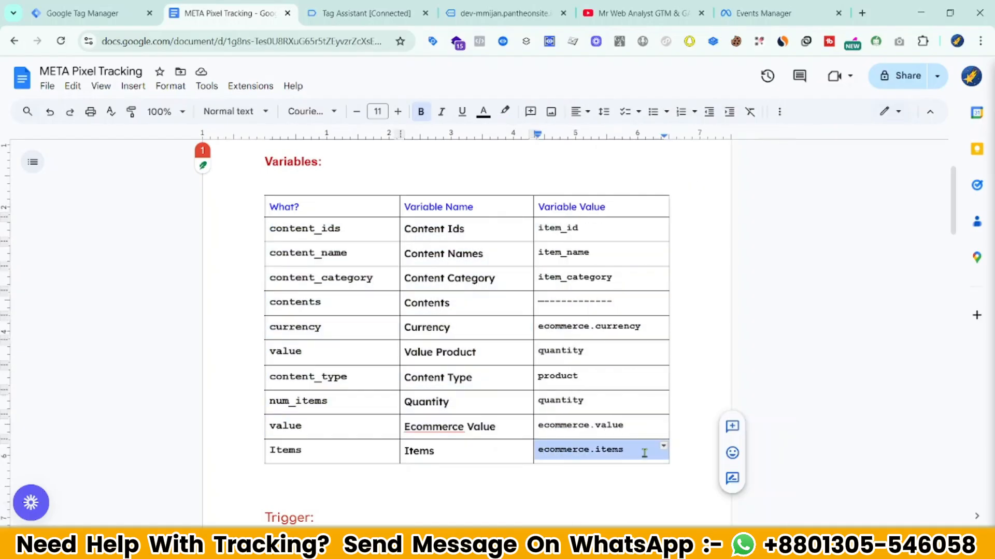
pyautogui.rightClick(619, 450)
pyautogui.click(653, 142)
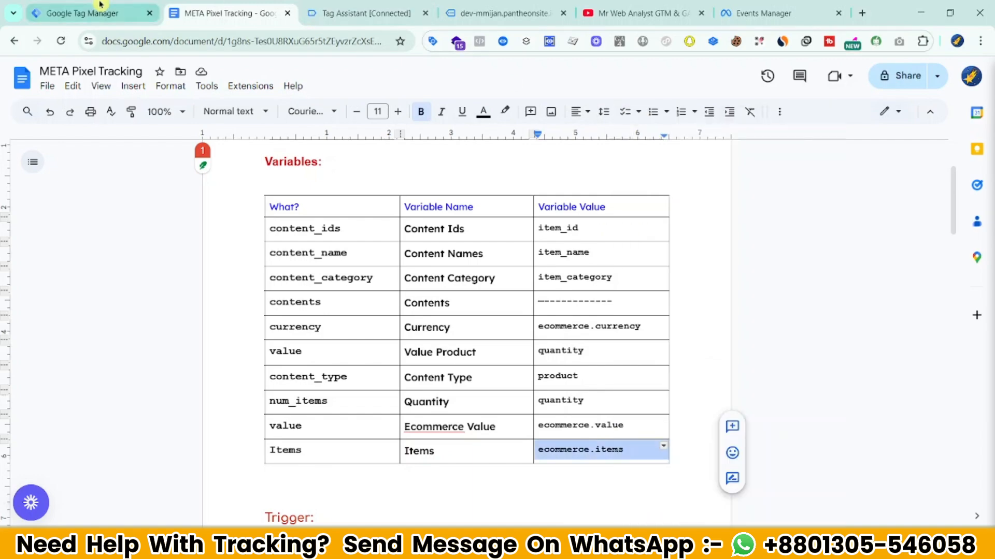
# - In Google Tag Manager, create a Data Layer Variable with ecommerce.items as its data layer variable name
pyautogui.click(83, 13)
pyautogui.click(949, 369)
pyautogui.click(697, 160)
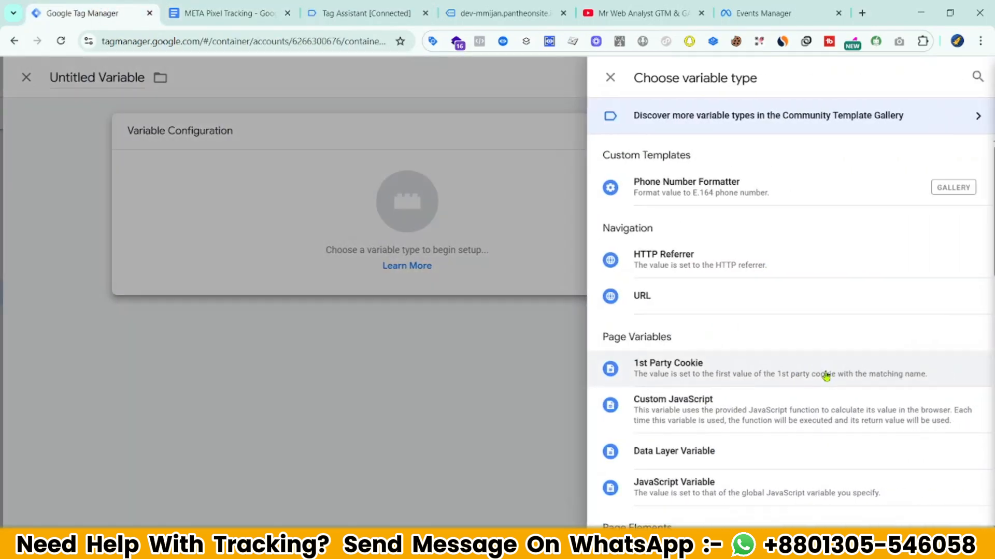
pyautogui.scroll(-1, 826, 375)
pyautogui.click(682, 392)
pyautogui.click(378, 256)
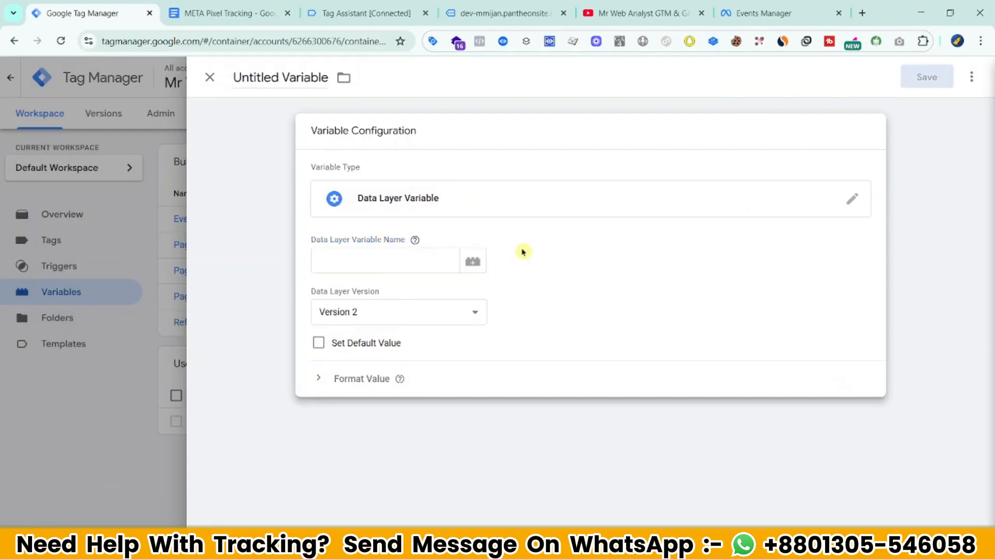
pyautogui.click(405, 260)
pyautogui.hotkey('ctrl', 'v')
# - Name the ecommerce.items variable Items and save it
pyautogui.tripleClick(295, 80)
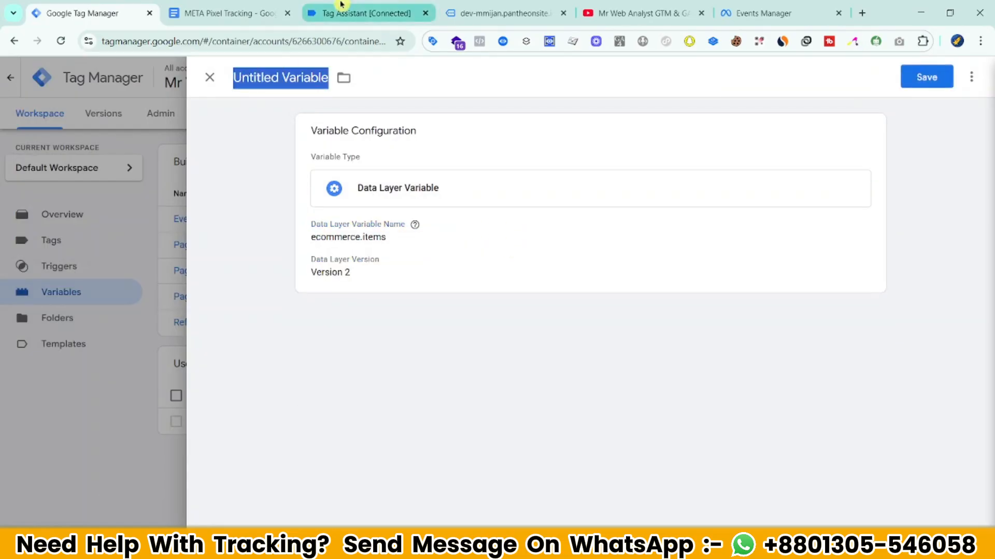
pyautogui.hotkey('ctrl', 'v')
pyautogui.click(926, 76)
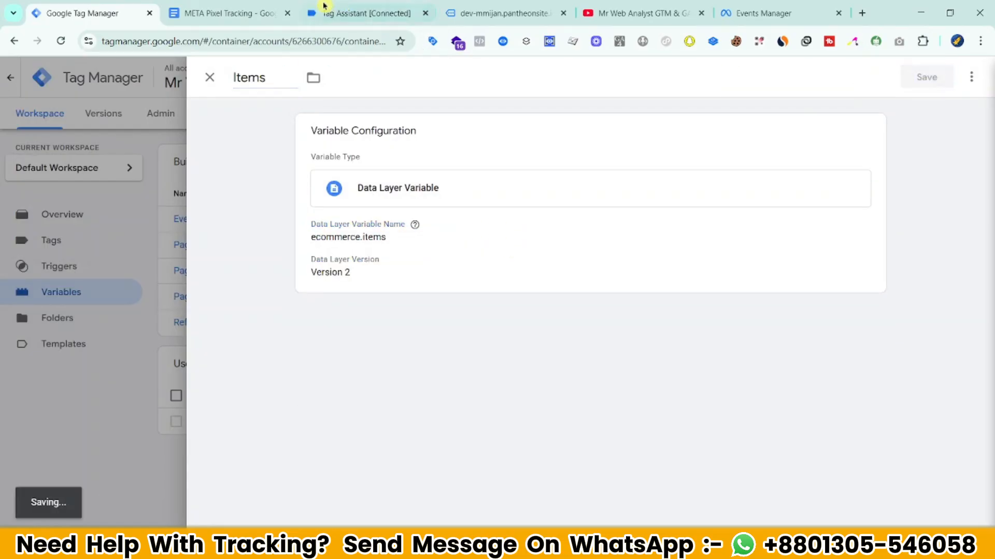
# - Create another Data Layer Variable in Tag Manager using ecommerce.value from the document's Variables table
pyautogui.click(259, 11)
pyautogui.moveTo(623, 430); pyautogui.dragTo(538, 423)
pyautogui.click(93, 13)
pyautogui.click(948, 364)
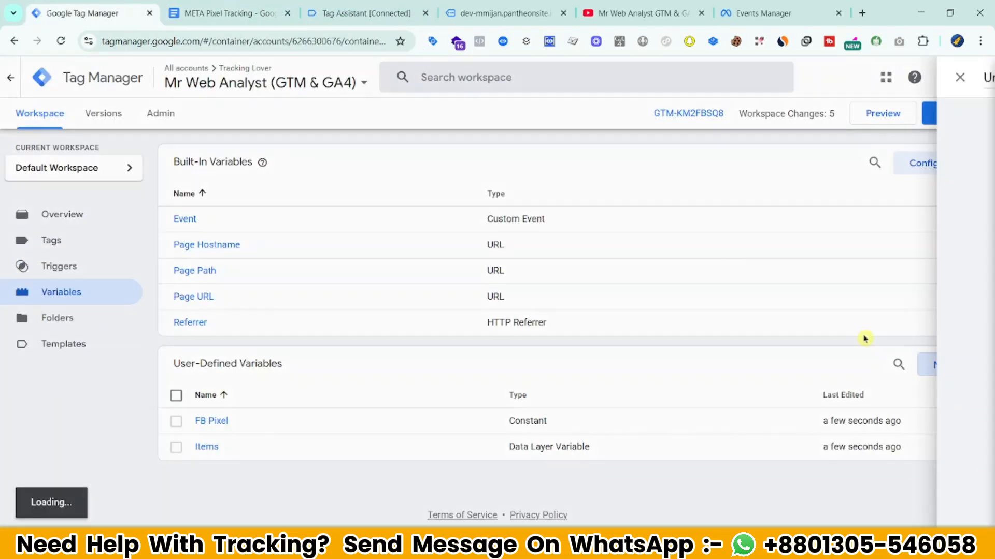
pyautogui.click(626, 177)
pyautogui.scroll(-1, 732, 394)
pyautogui.click(732, 393)
pyautogui.click(404, 262)
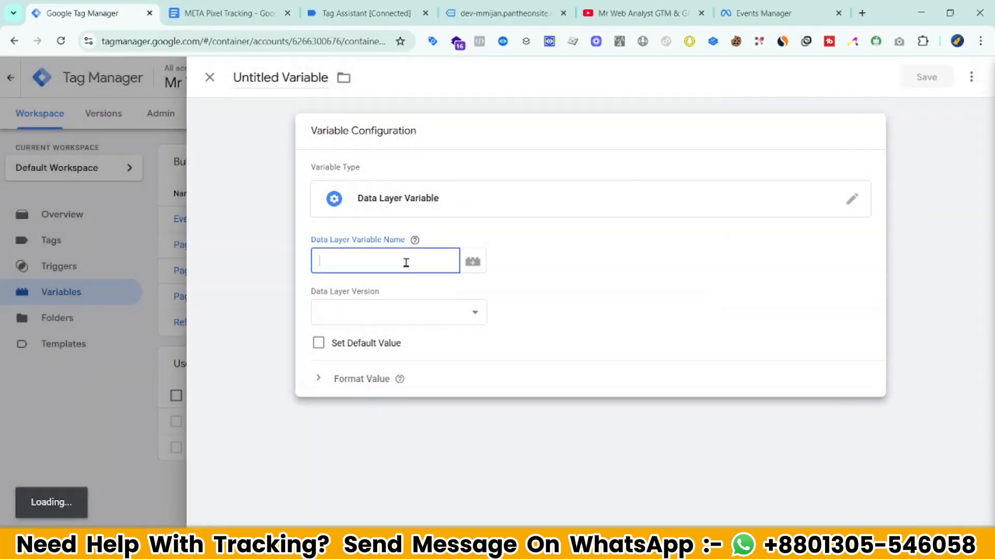
# - Name the variable Ecommerce Value, copying the name from the document's table, and save it
pyautogui.hotkey('ctrl', 'Tab')
pyautogui.moveTo(495, 428); pyautogui.dragTo(448, 427)
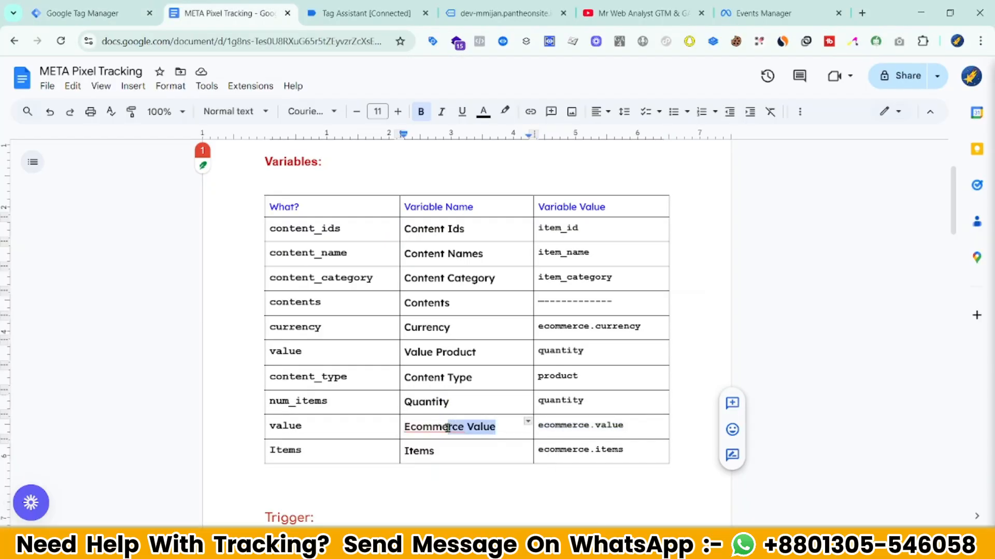
pyautogui.hotkey('ctrl', 'c')
pyautogui.hotkey('ctrl', 'shift', 'Tab')
pyautogui.hotkey('ctrl', 'v')
pyautogui.click(926, 77)
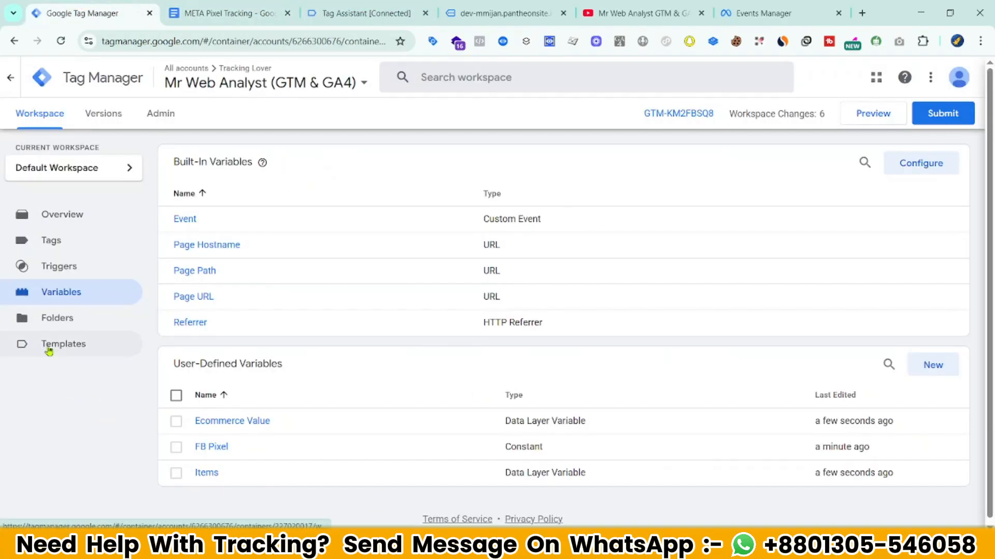
# - Create a variable template by importing the FB Pixel Parameters Modify file, save it and close the template editor
pyautogui.click(81, 349)
pyautogui.click(940, 291)
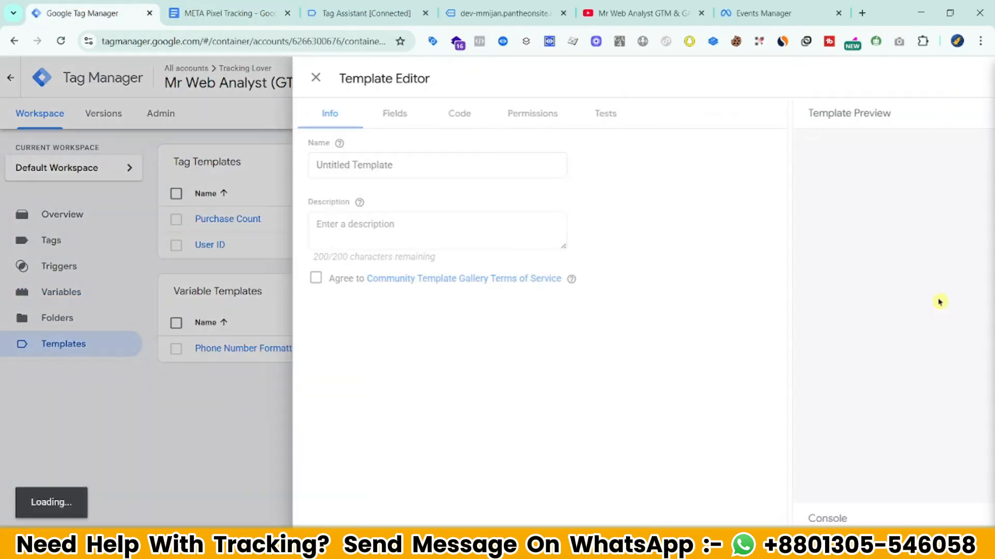
pyautogui.click(977, 77)
pyautogui.click(887, 108)
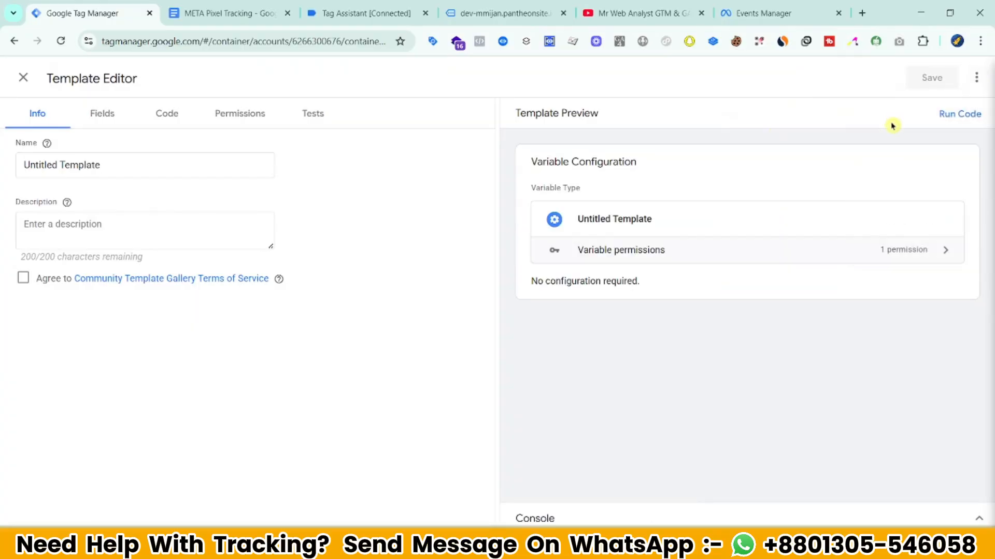
pyautogui.click(586, 395)
pyautogui.click(901, 515)
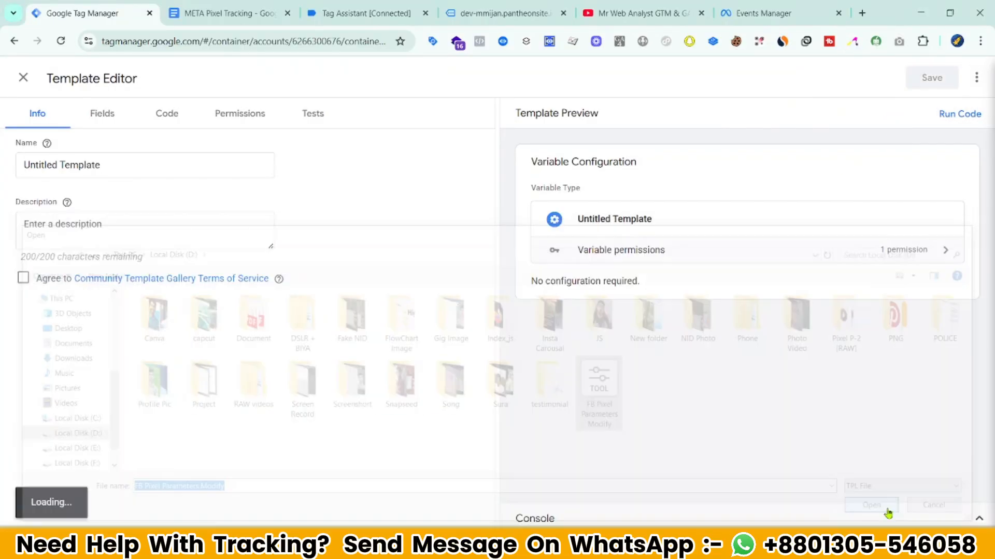
pyautogui.click(932, 78)
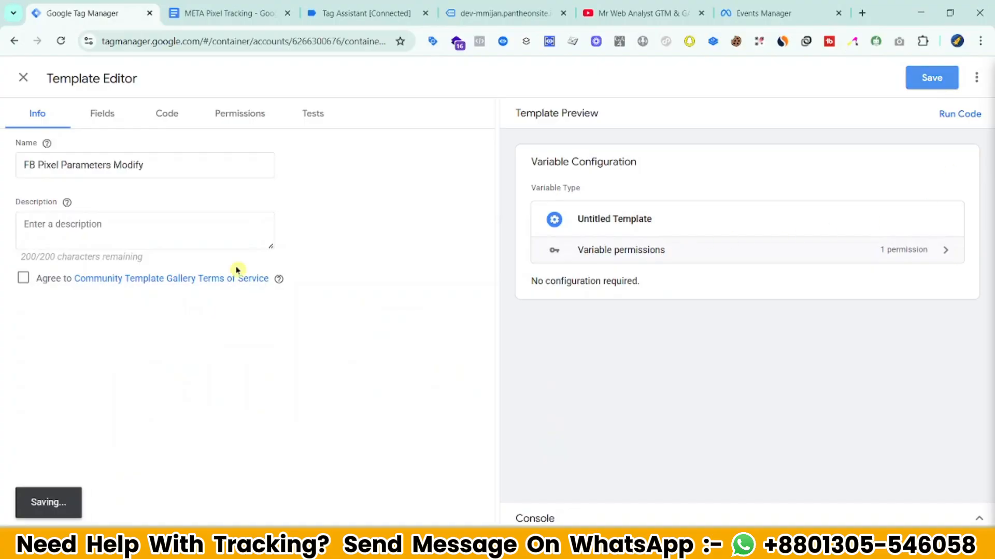
pyautogui.click(23, 78)
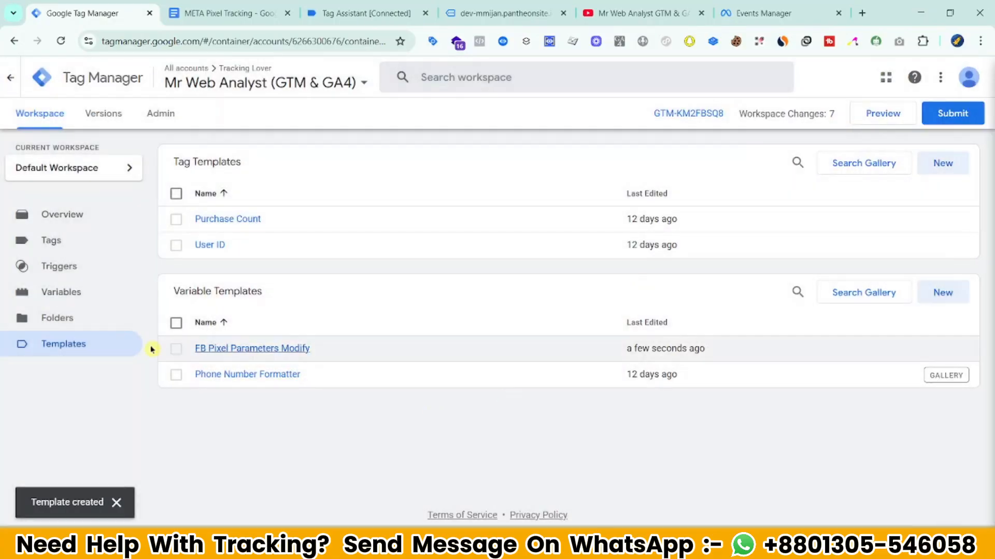
# - Create a new variable of type FB Pixel Parameters Modify with {{Items}} as its Array of Objects
pyautogui.click(112, 287)
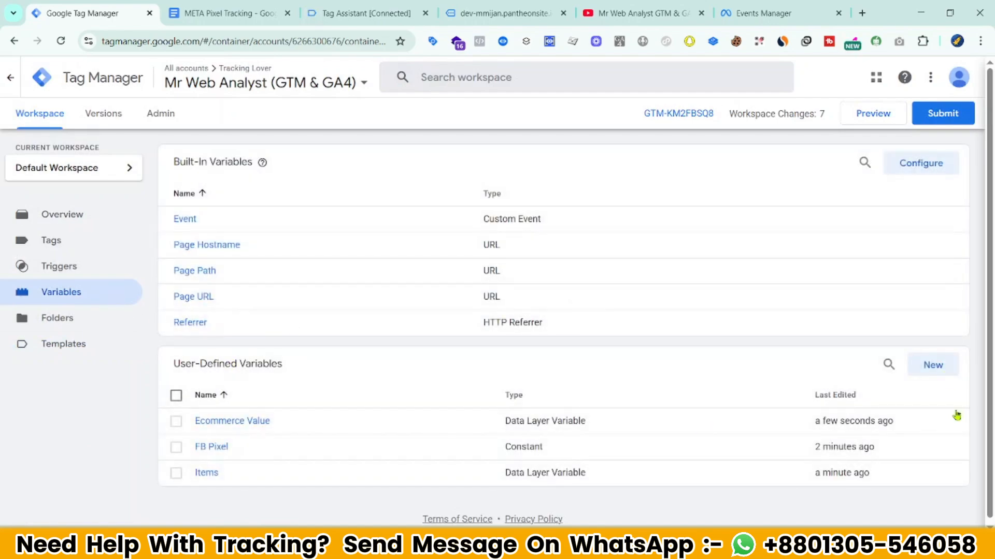
pyautogui.click(933, 365)
pyautogui.click(897, 259)
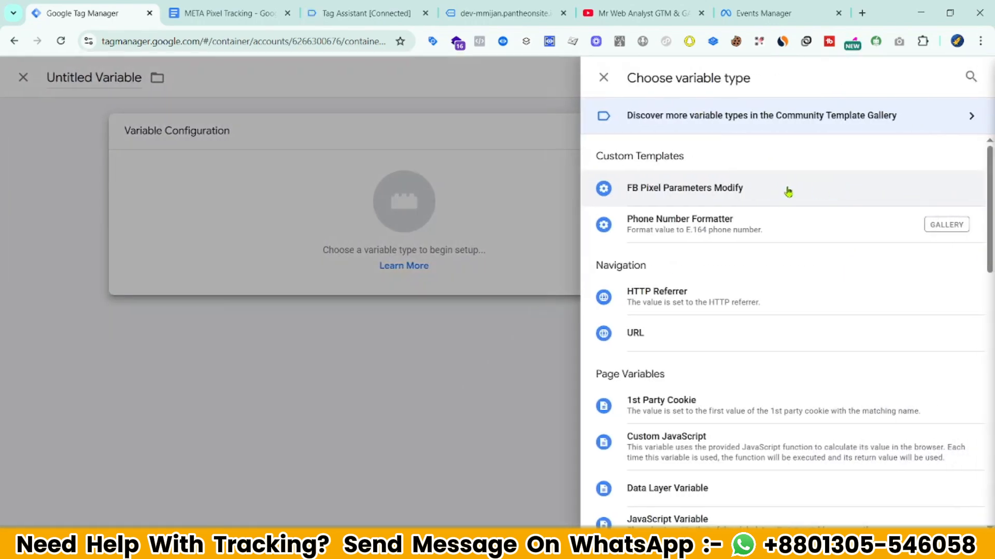
pyautogui.click(776, 193)
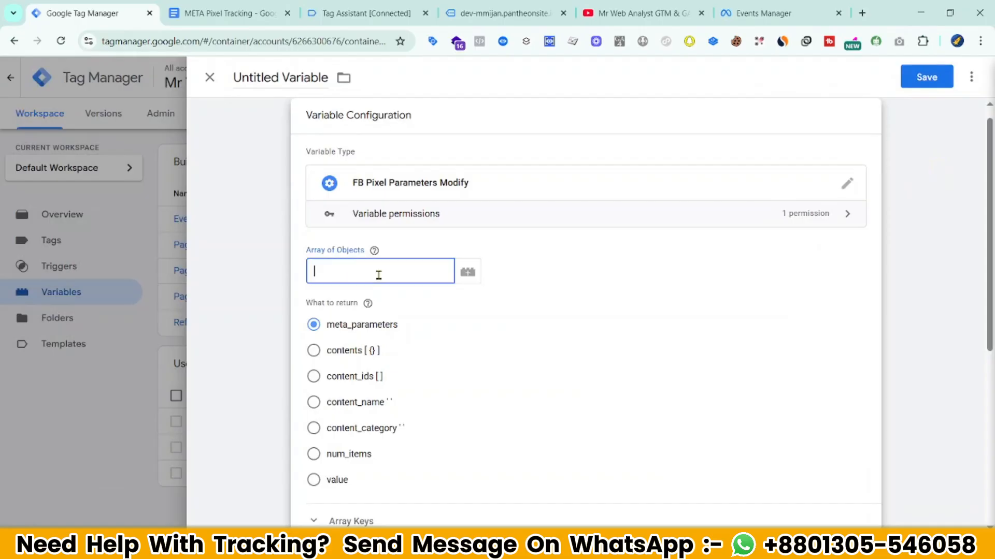
pyautogui.click(449, 262)
pyautogui.write('{{item')
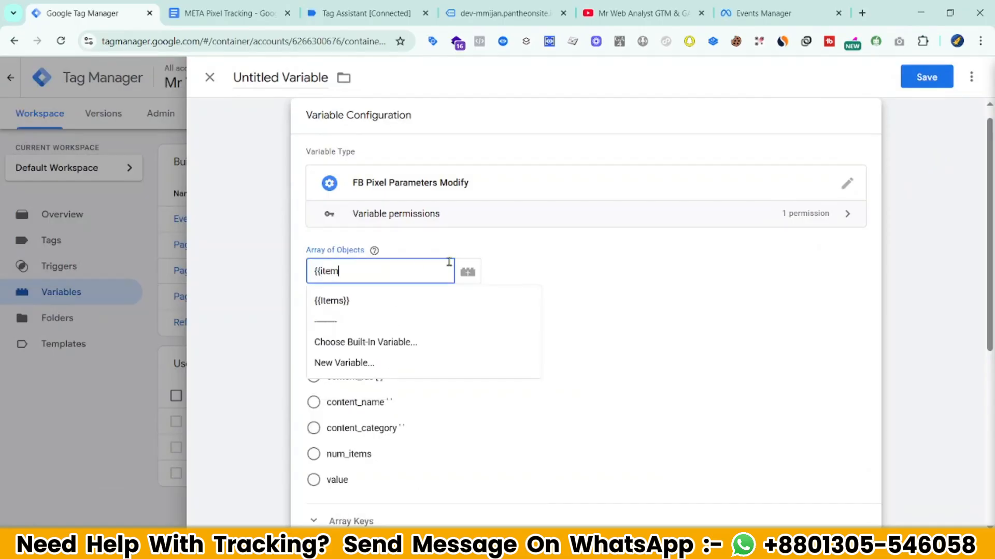
pyautogui.scroll(1, 383, 301)
pyautogui.click(343, 316)
pyautogui.scroll(-2, 626, 384)
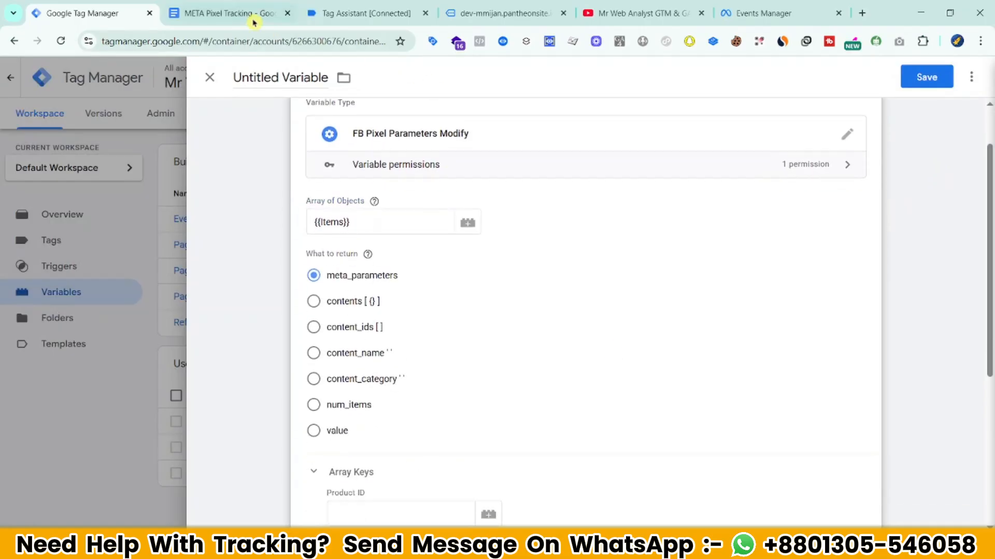
# - Set the variable to return num_items, checking it against the Quantity row of the document's Variables table
pyautogui.hotkey('ctrl', 'Tab')
pyautogui.doubleClick(438, 397)
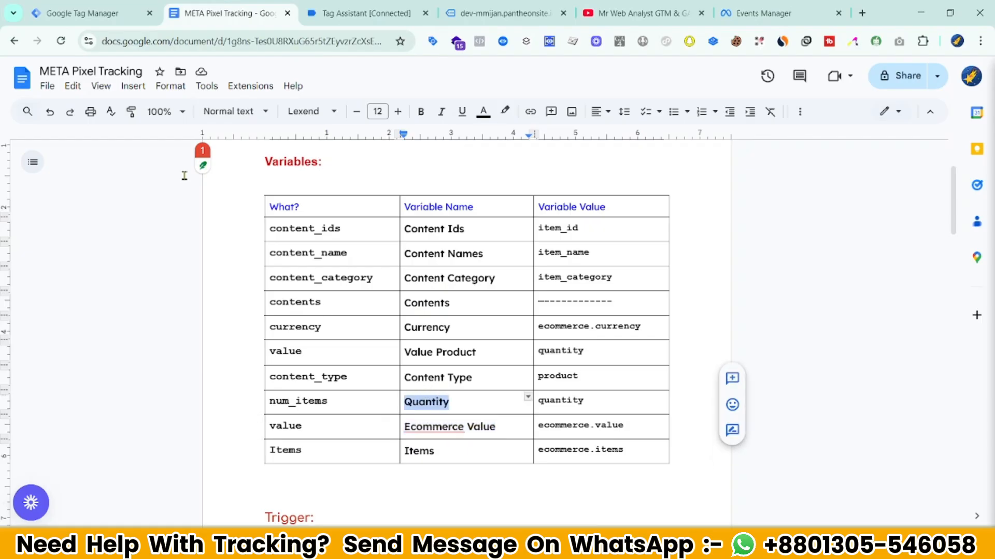
pyautogui.click(90, 13)
pyautogui.scroll(-2, 499, 391)
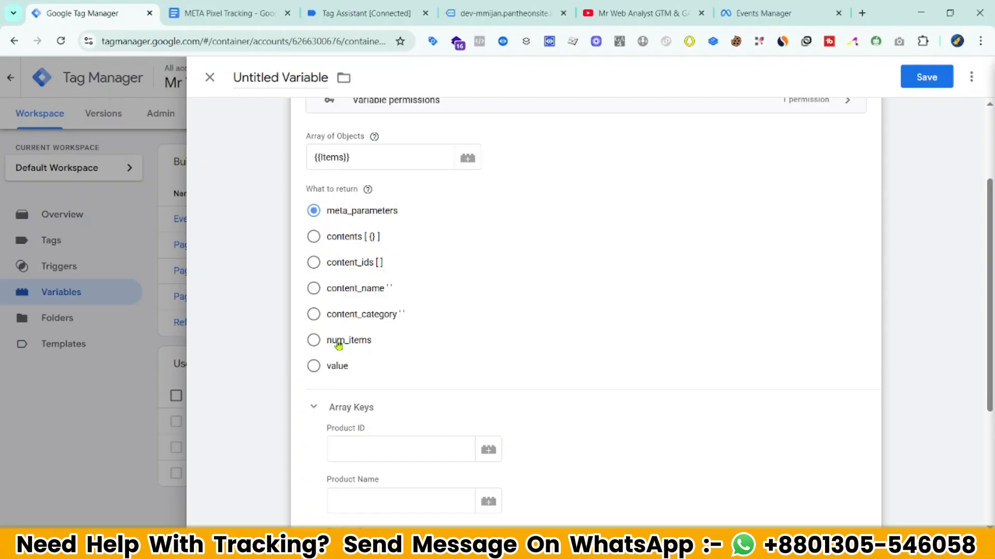
pyautogui.click(338, 343)
pyautogui.click(228, 13)
pyautogui.doubleClick(319, 400)
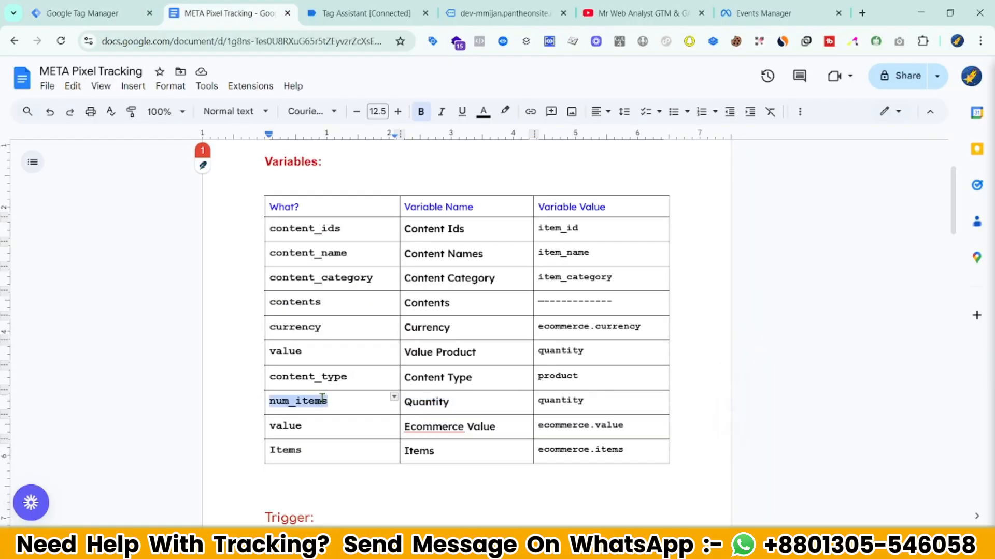
pyautogui.click(117, 5)
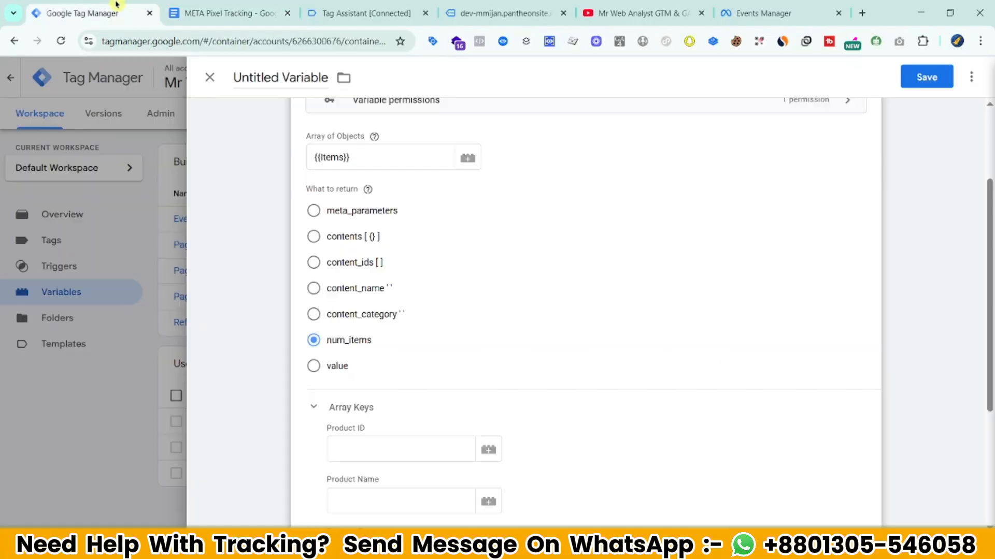
# - Copy item_id and item_name from the document's table into the Product ID and Product Name array keys
pyautogui.click(281, 6)
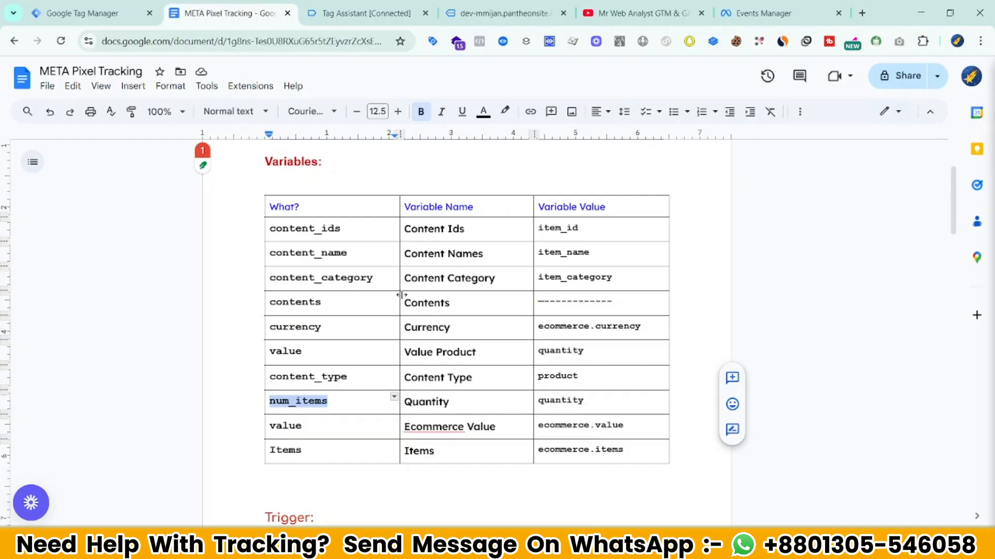
pyautogui.doubleClick(567, 228)
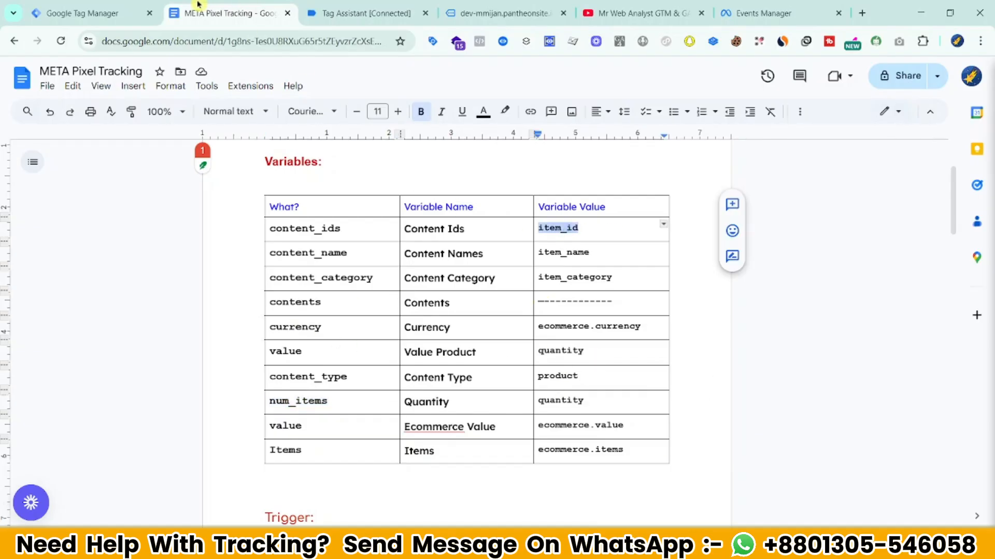
pyautogui.click(124, 6)
pyautogui.hotkey('ctrl', 'v')
pyautogui.click(268, 5)
pyautogui.doubleClick(573, 252)
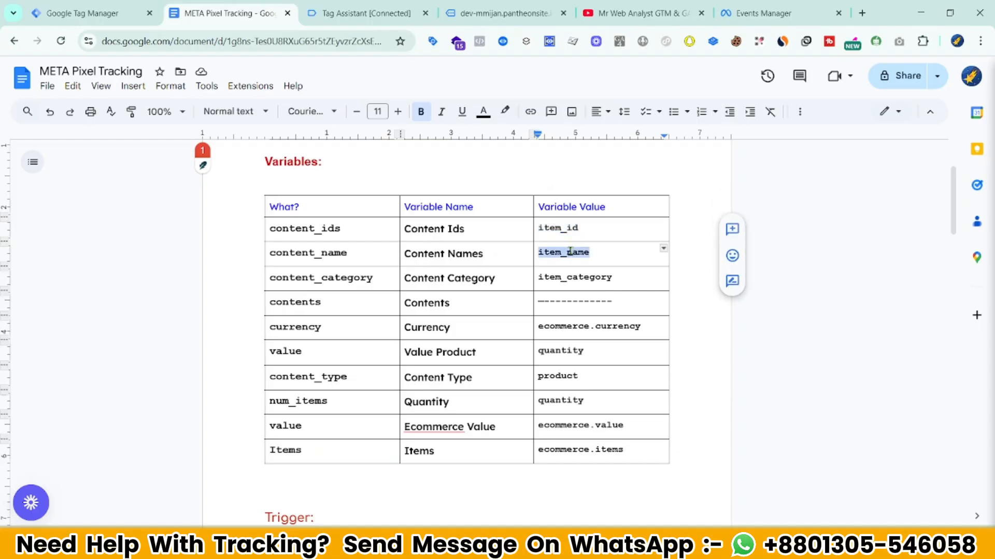
pyautogui.hotkey('ctrl', 'c')
pyautogui.click(124, 6)
pyautogui.click(395, 501)
pyautogui.hotkey('ctrl', 'v')
# - Fill the Product Category key with item_category and the Product Quantity key with quantity, copying both from the document's table
pyautogui.scroll(-3, 362, 414)
pyautogui.click(225, 7)
pyautogui.doubleClick(575, 278)
pyautogui.hotkey('ctrl', 'c')
pyautogui.click(124, 7)
pyautogui.click(362, 422)
pyautogui.hotkey('ctrl', 'v')
pyautogui.click(246, 9)
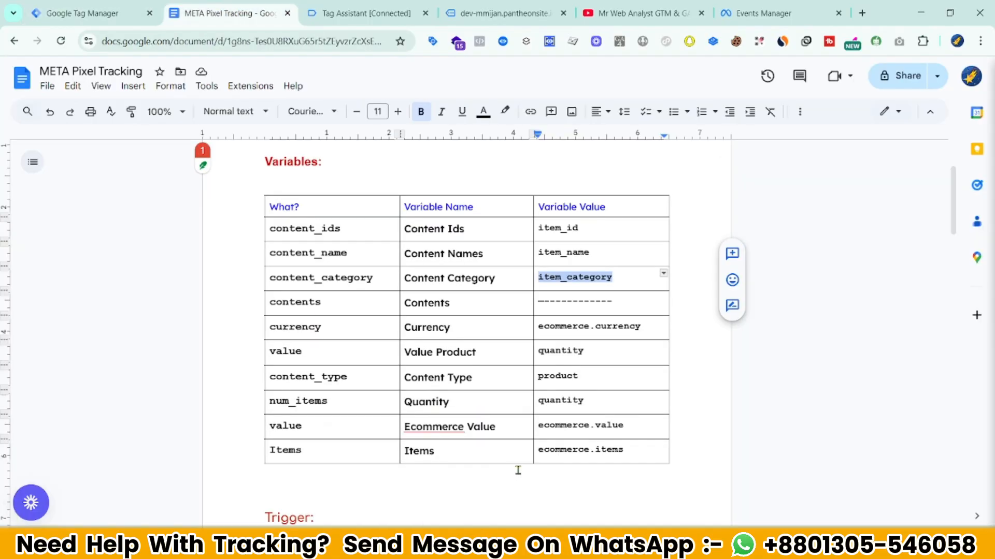
pyautogui.doubleClick(560, 350)
pyautogui.hotkey('ctrl', 'c')
pyautogui.click(124, 7)
pyautogui.click(365, 474)
pyautogui.hotkey('ctrl', 'v')
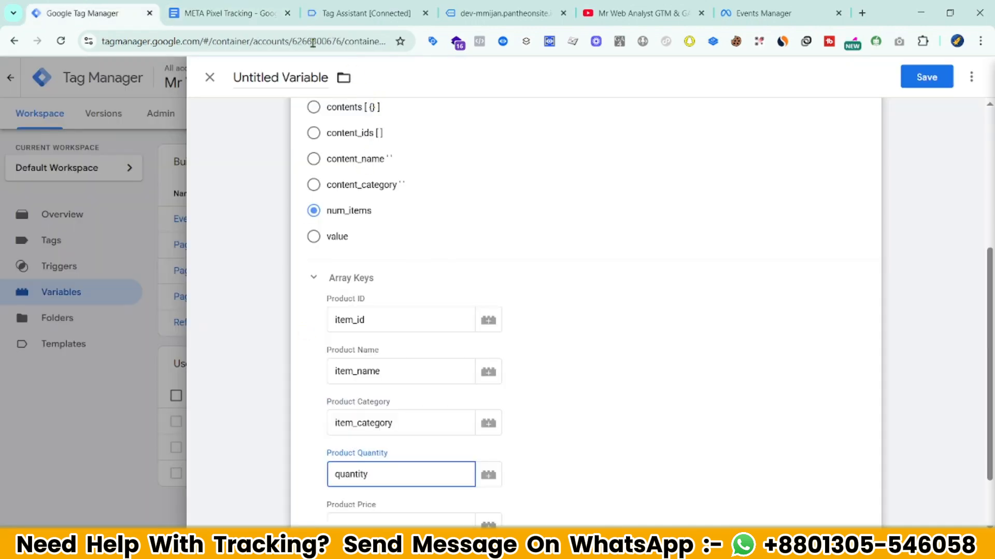
# - Change the Value Product row's variable value to price in the document and use price as the Product Price key
pyautogui.click(203, 12)
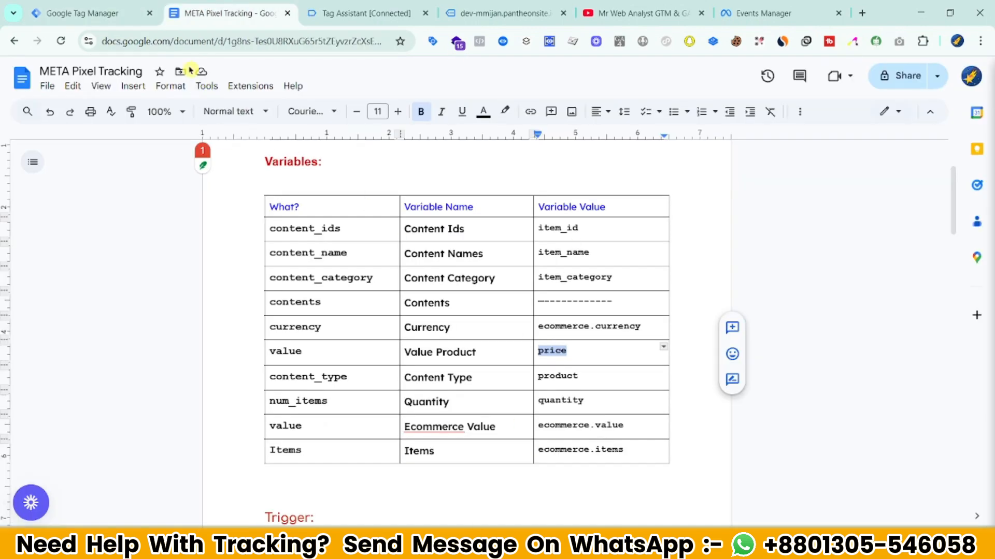
pyautogui.click(88, 5)
pyautogui.scroll(-2, 369, 386)
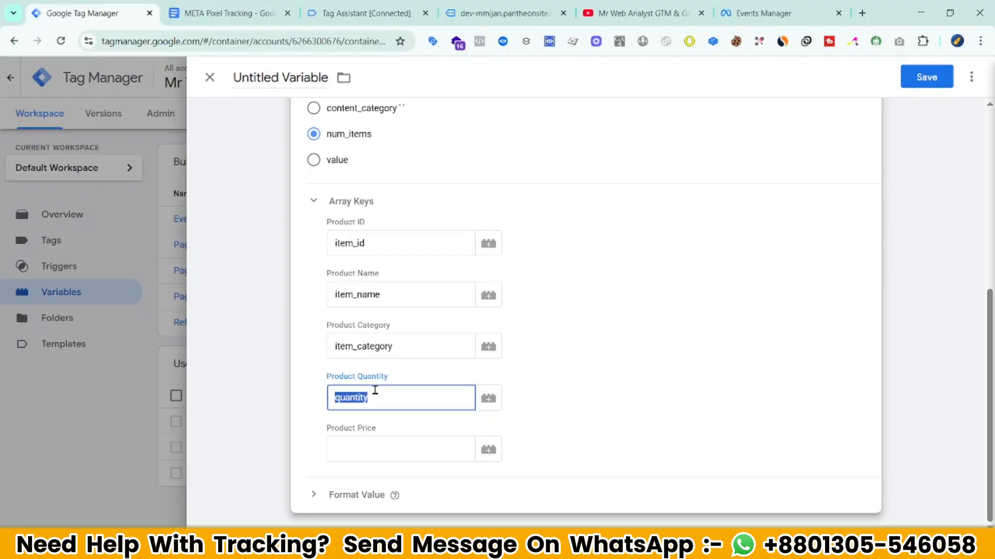
# - Name the variable Quantity, copying the name from the document's table, and save it
pyautogui.scroll(6, 399, 445)
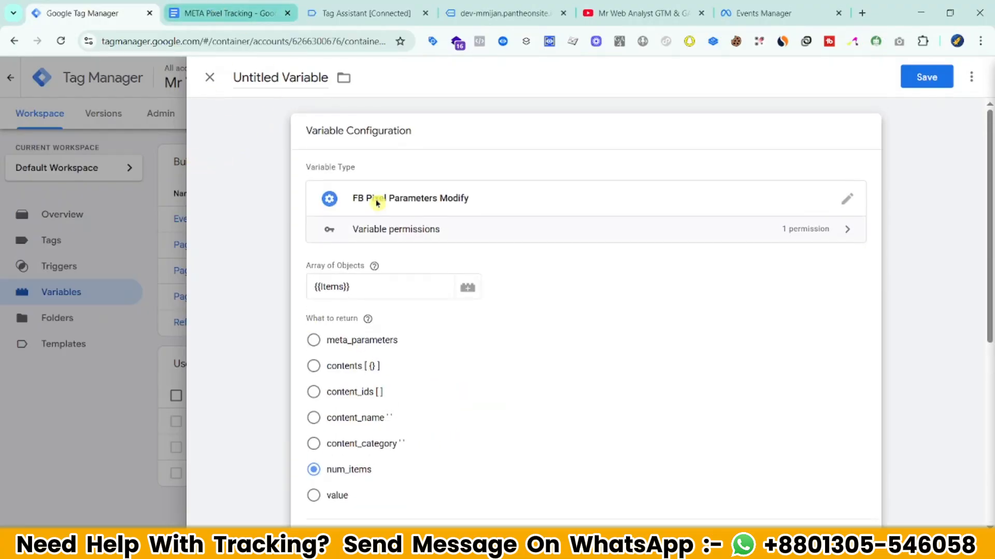
pyautogui.click(222, 19)
pyautogui.doubleClick(426, 402)
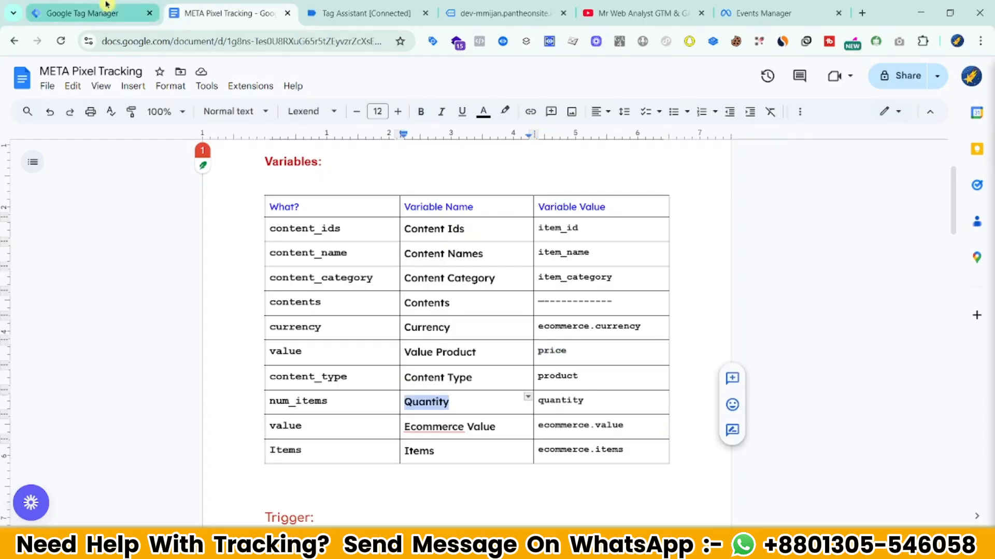
pyautogui.click(81, 13)
pyautogui.click(926, 77)
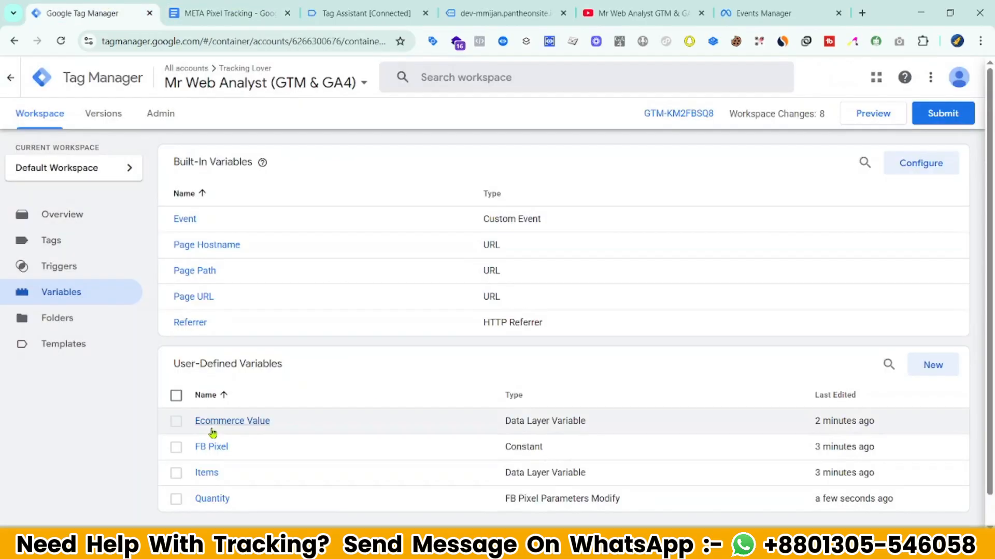
# - Duplicate the Quantity variable and name the copy Value Product, copying the name from the document's table
pyautogui.scroll(-1, 243, 466)
pyautogui.click(216, 471)
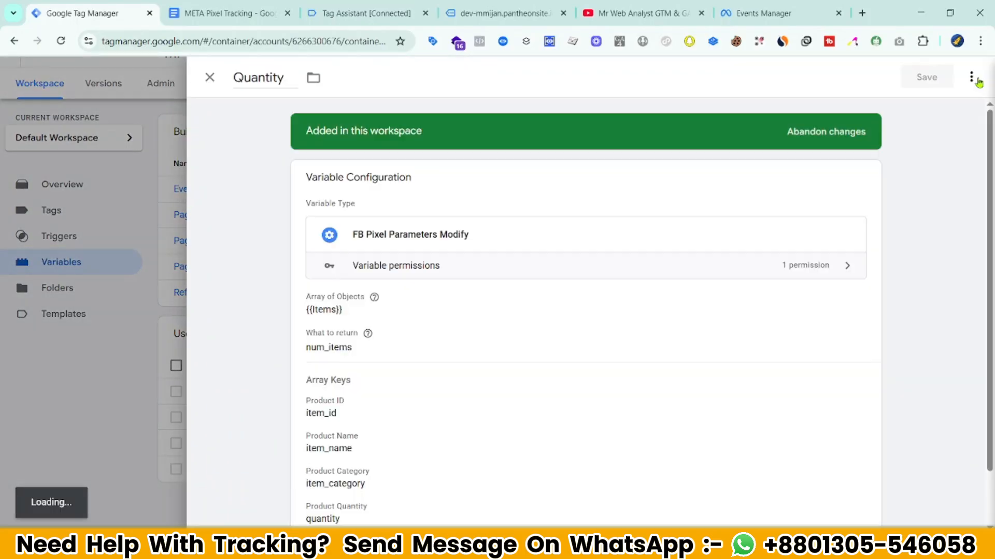
pyautogui.click(971, 77)
pyautogui.click(949, 110)
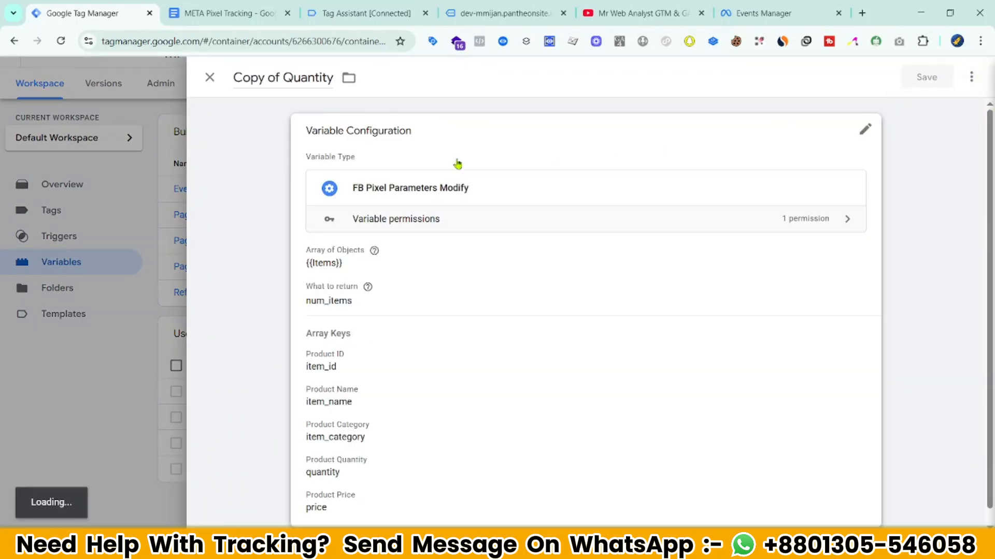
pyautogui.click(194, 5)
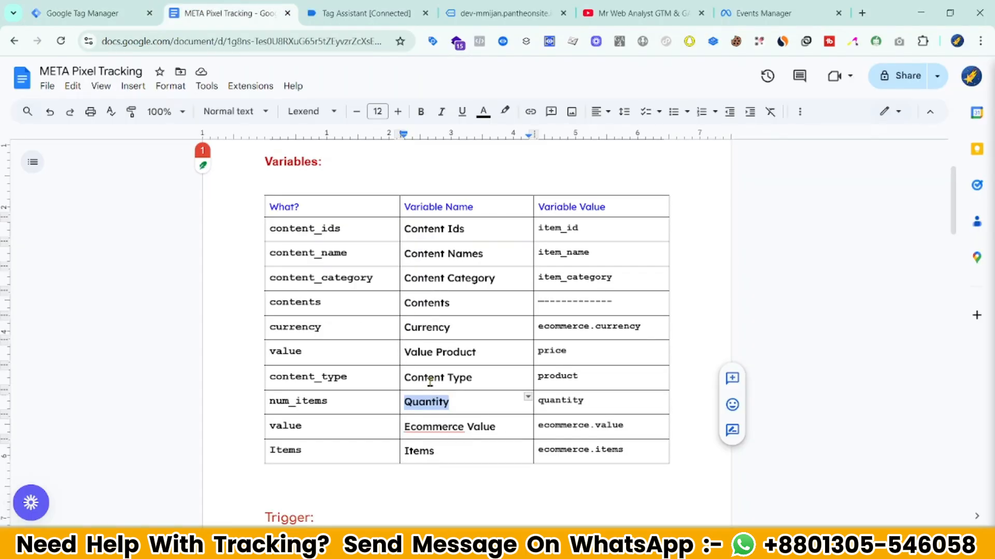
pyautogui.moveTo(405, 352); pyautogui.dragTo(475, 353)
pyautogui.rightClick(440, 352)
pyautogui.click(482, 142)
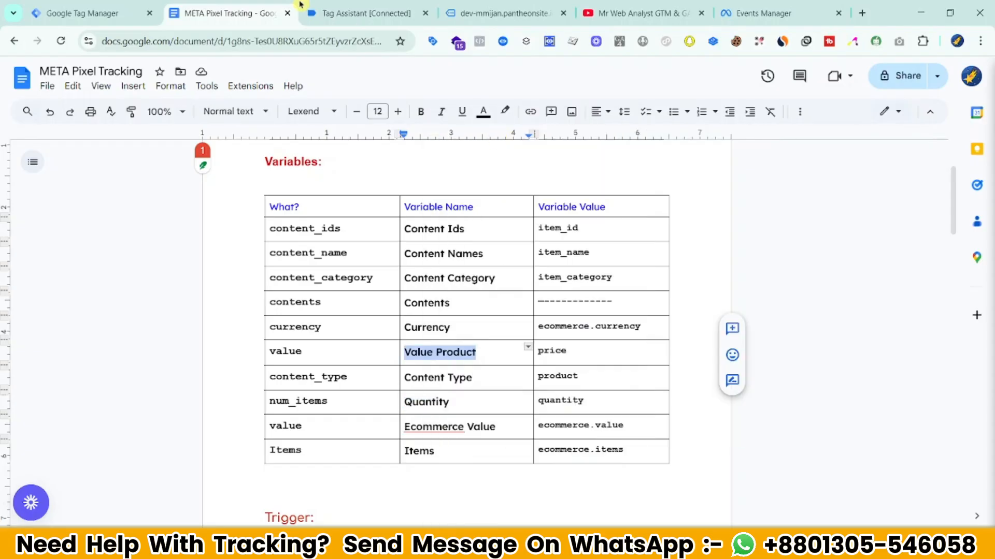
pyautogui.click(99, 13)
pyautogui.hotkey('ctrl', 'v')
# - Set the Value Product variable to return value and save it
pyautogui.scroll(-1, 515, 506)
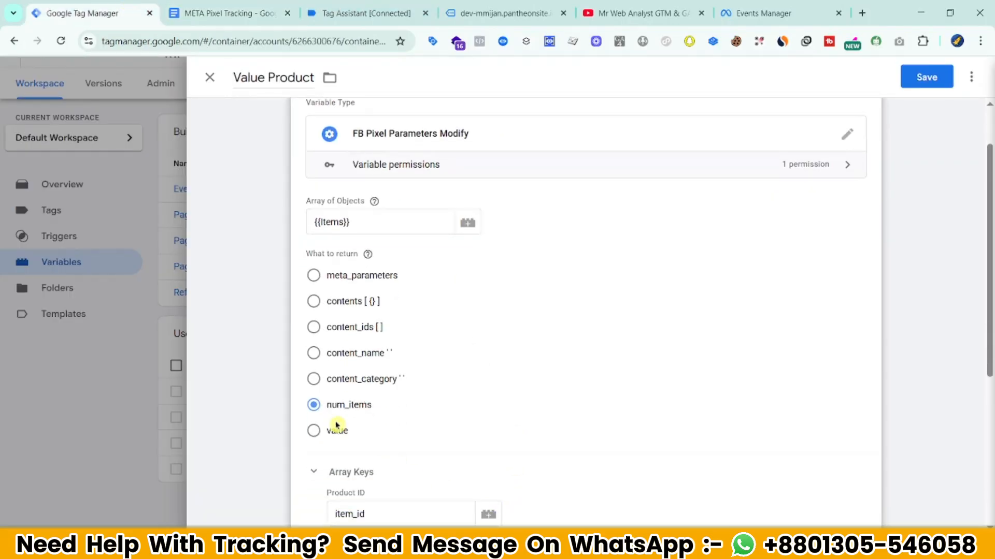
pyautogui.scroll(-1, 498, 369)
pyautogui.click(937, 77)
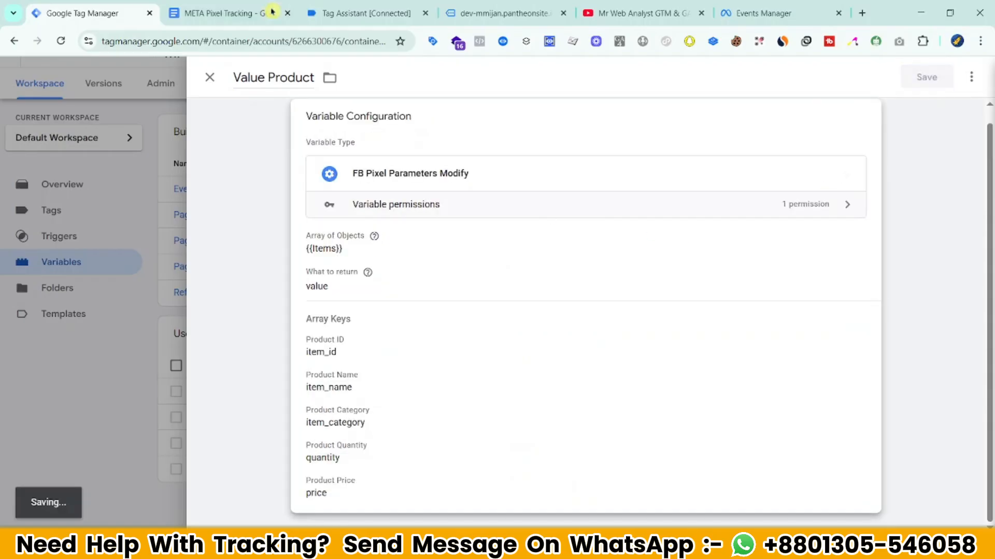
# - Copy the name Contents from the document's table and duplicate the Value Product variable in Tag Manager
pyautogui.click(228, 13)
pyautogui.doubleClick(428, 304)
pyautogui.rightClick(428, 304)
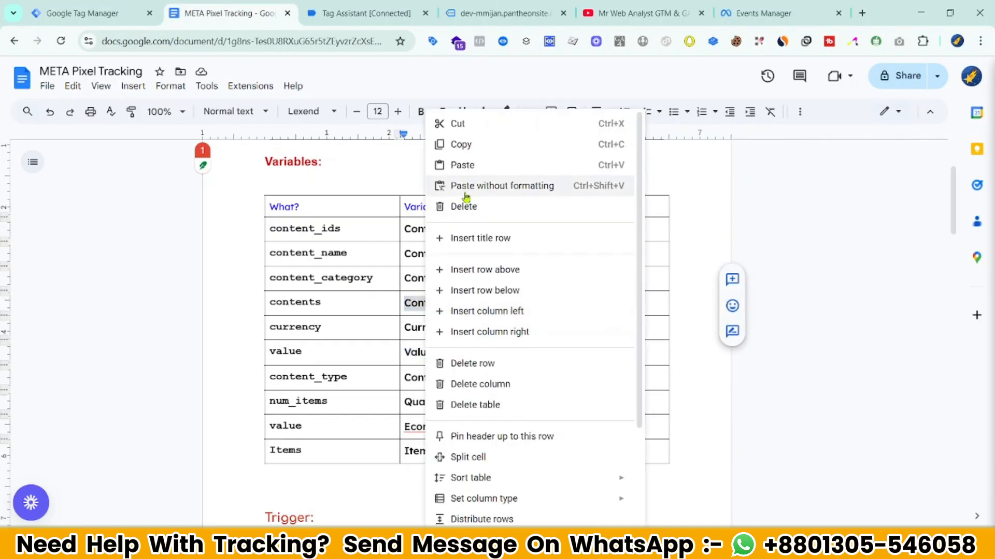
pyautogui.click(466, 144)
pyautogui.click(99, 13)
pyautogui.click(244, 492)
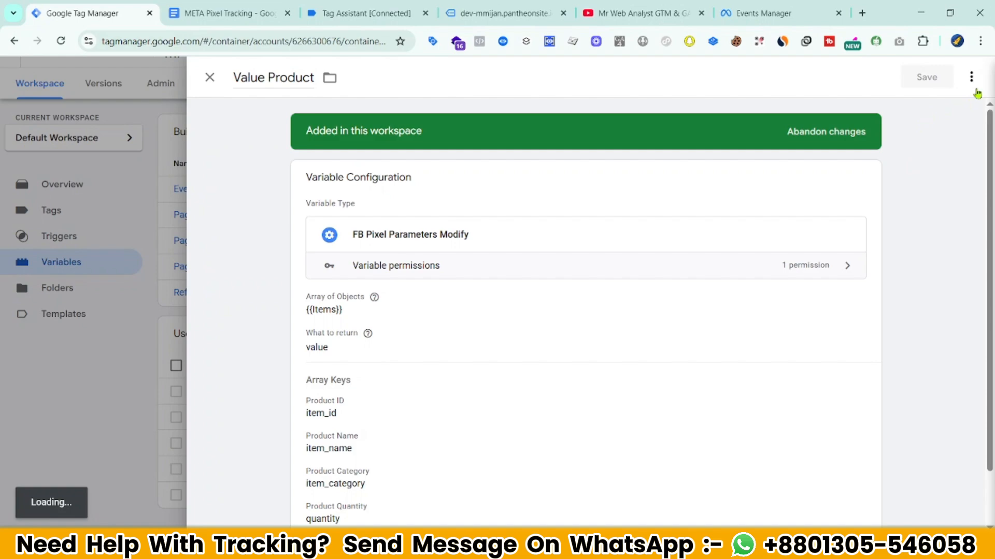
pyautogui.click(968, 82)
pyautogui.click(926, 106)
# - Set the duplicate to return contents [ {} ], rename it Contents and save it
pyautogui.click(421, 169)
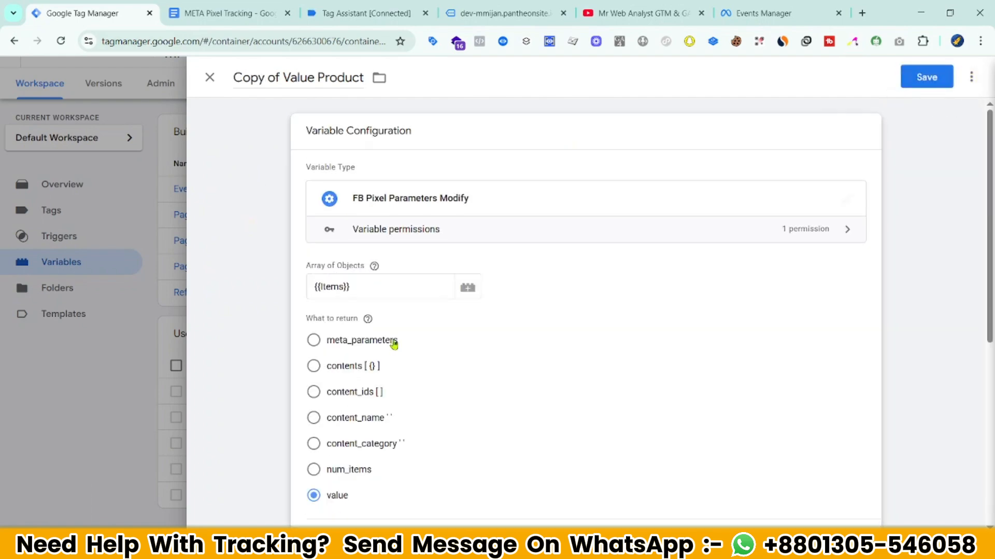
pyautogui.click(374, 284)
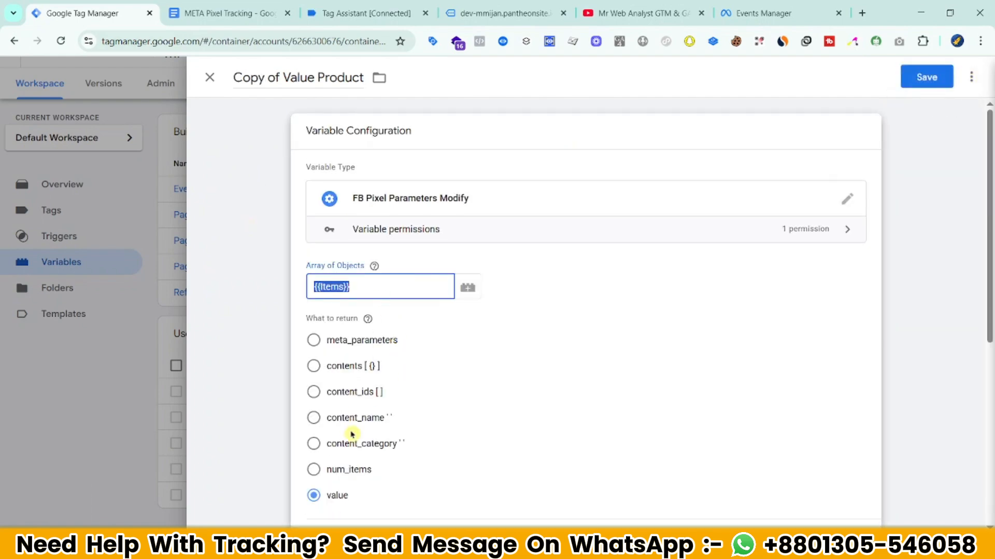
pyautogui.click(281, 78)
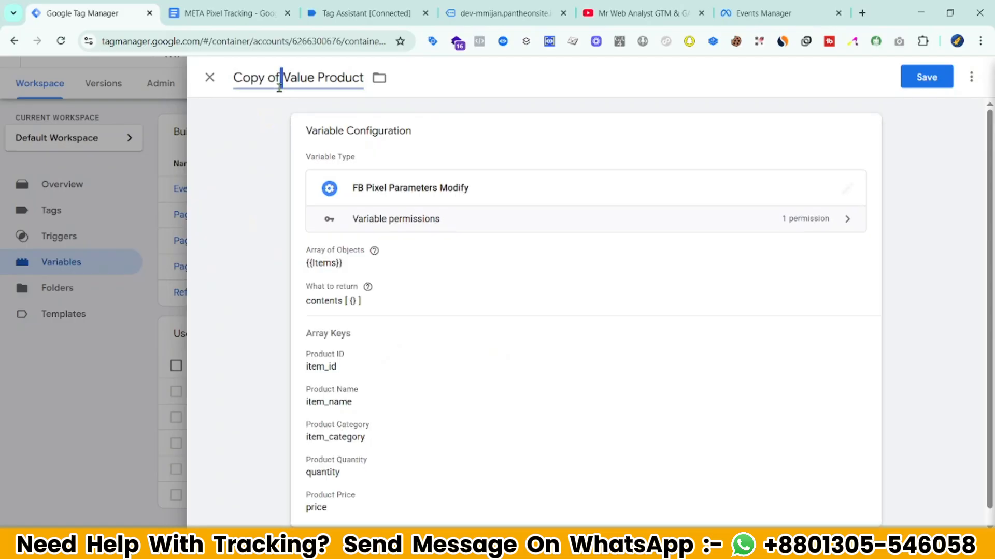
pyautogui.hotkey('ctrl', 'a')
pyautogui.hotkey('ctrl', 'v')
pyautogui.click(927, 76)
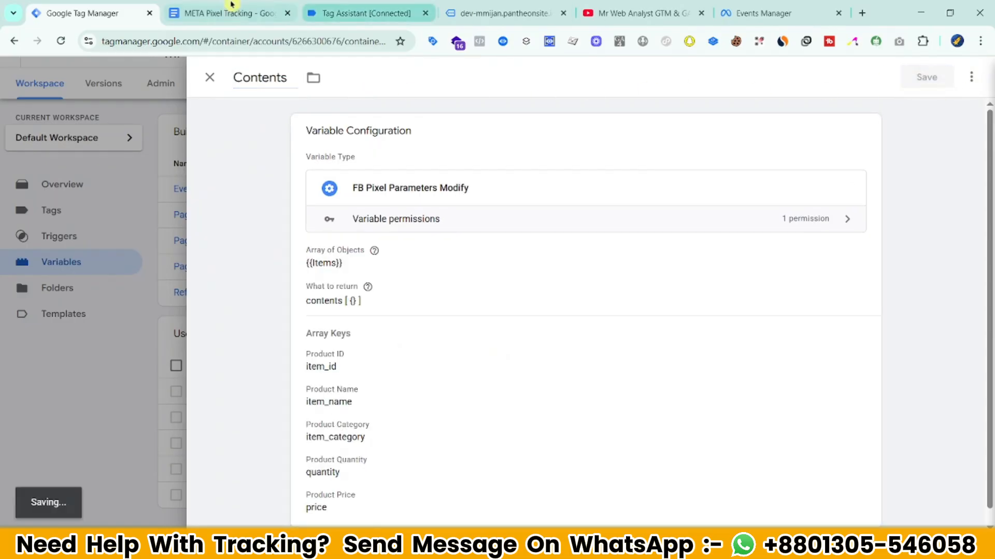
# - Copy the name Content Category from the document's table and duplicate the Quantity variable in Tag Manager
pyautogui.click(228, 13)
pyautogui.tripleClick(460, 276)
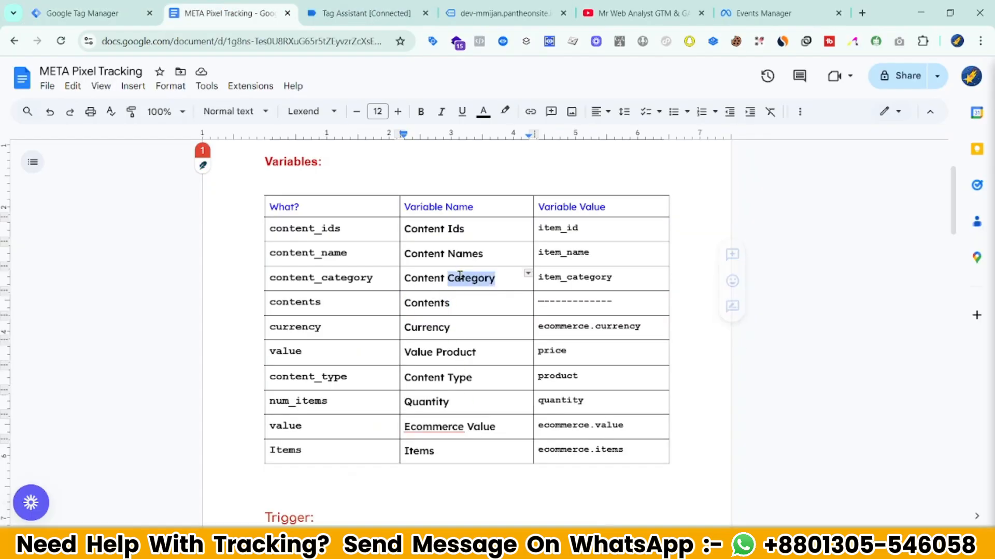
pyautogui.click(472, 275)
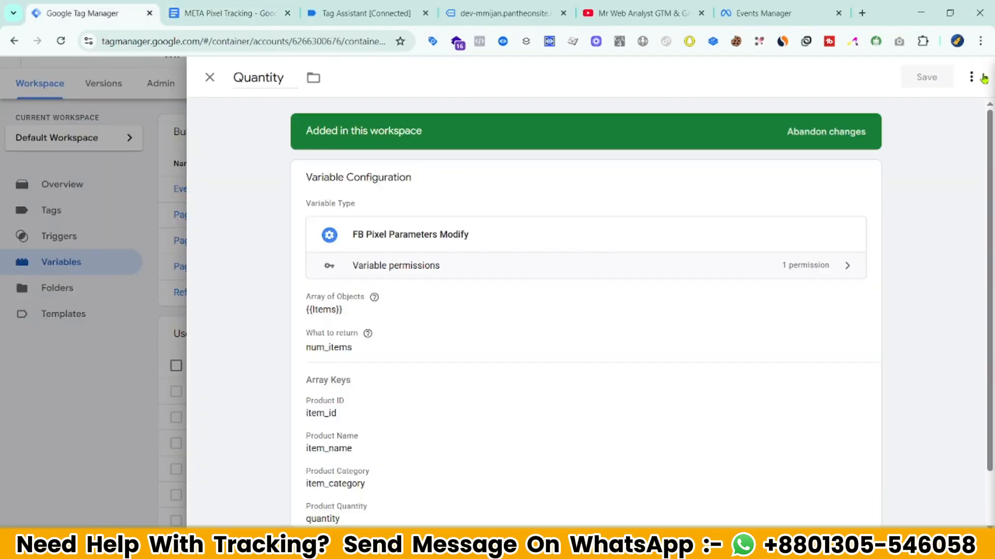
pyautogui.click(972, 76)
pyautogui.click(926, 106)
# - Rename the duplicate Content Category, set it to return content_category and save it
pyautogui.click(257, 83)
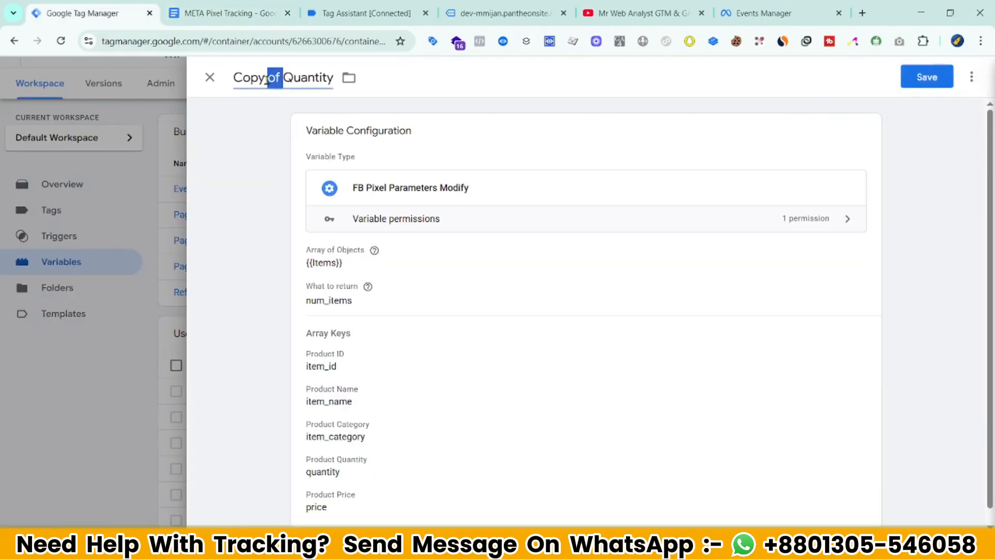
pyautogui.hotkey('ctrl', 'a')
pyautogui.hotkey('ctrl', 'v')
pyautogui.click(446, 223)
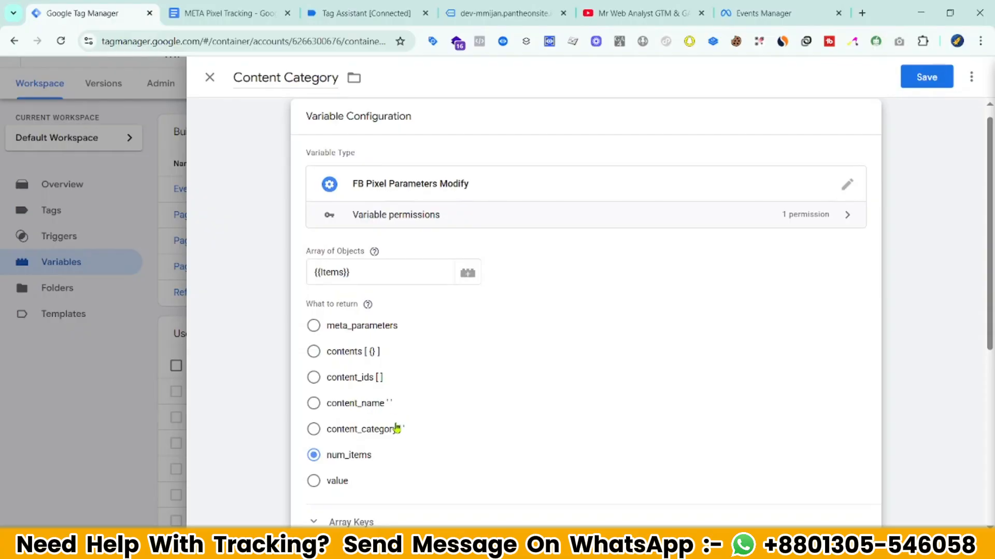
pyautogui.click(926, 76)
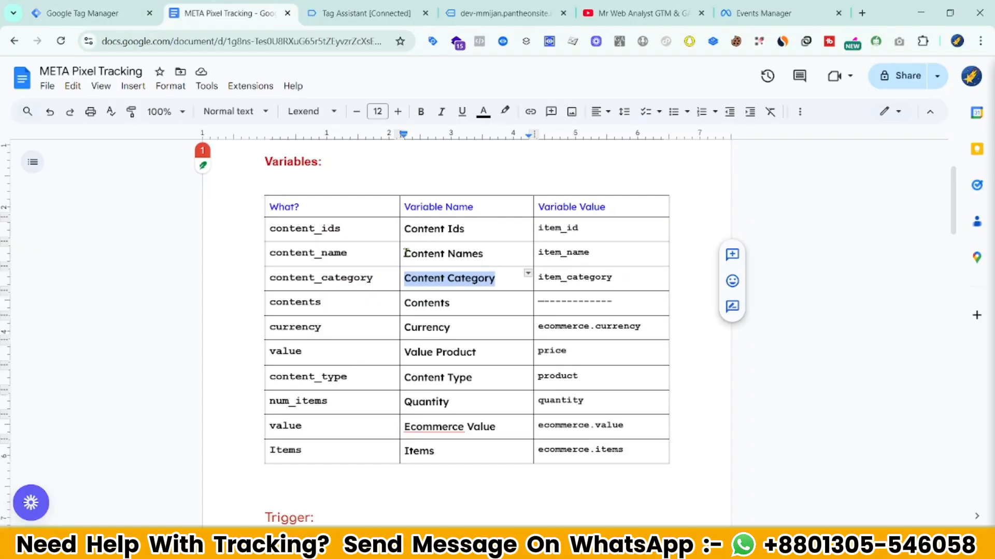
# - Copy the name Content Names from the document's table and duplicate the Value Product variable in Tag Manager
pyautogui.moveTo(407, 253); pyautogui.dragTo(528, 256)
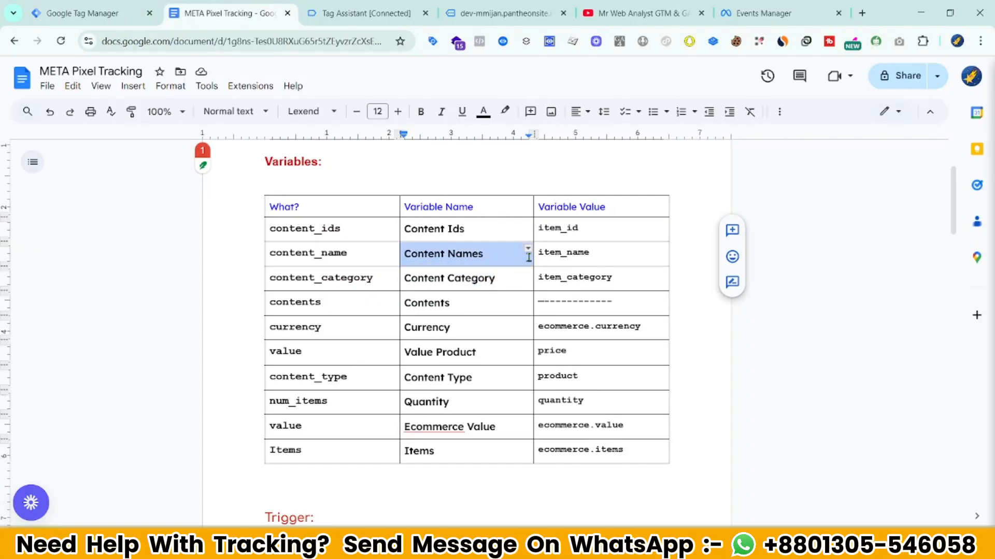
pyautogui.click(208, 444)
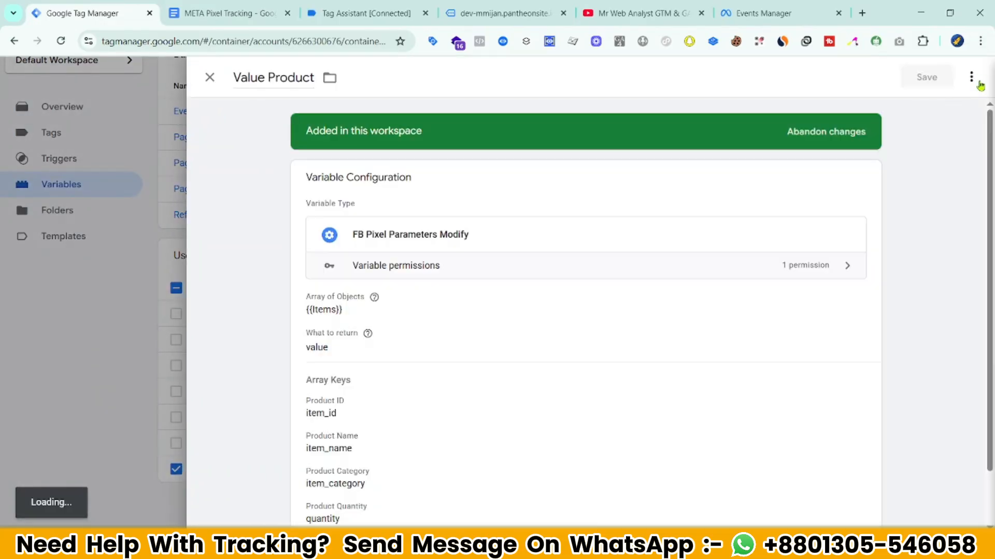
pyautogui.click(971, 77)
pyautogui.click(925, 109)
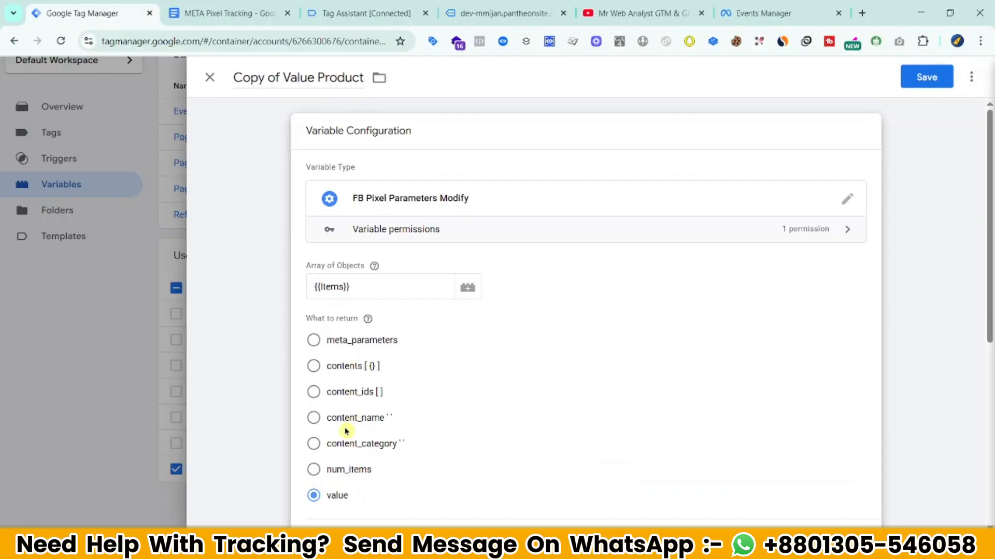
# - Set the duplicate to return content_name, rename it Content Names and save it
pyautogui.tripleClick(295, 80)
pyautogui.hotkey('ctrl', 'v')
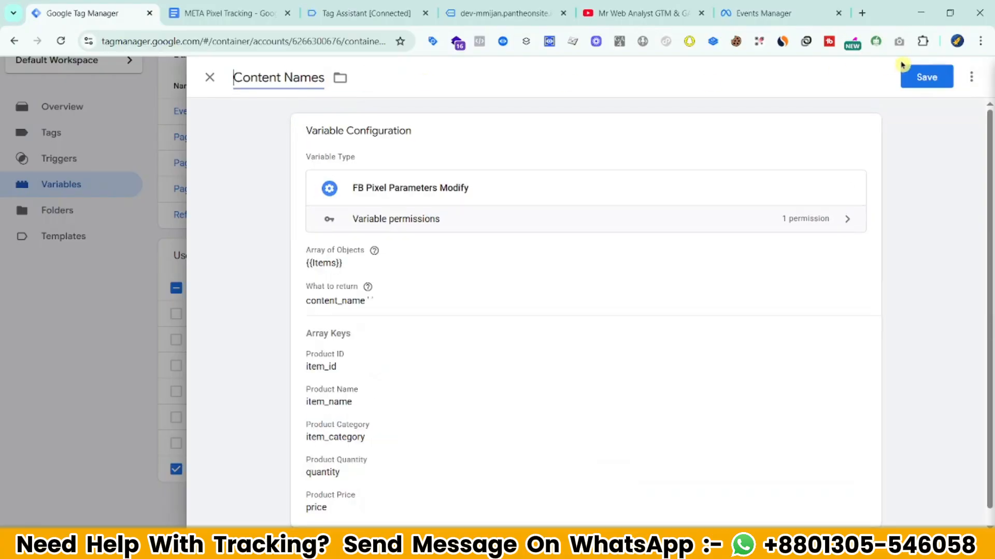
pyautogui.click(910, 84)
# - Copy the name Content Ids from the document's table and duplicate the Value Product variable in Tag Manager
pyautogui.hotkey('ctrl', 'Tab')
pyautogui.moveTo(404, 228); pyautogui.dragTo(474, 229)
pyautogui.hotkey('ctrl', 'shift', 'Tab')
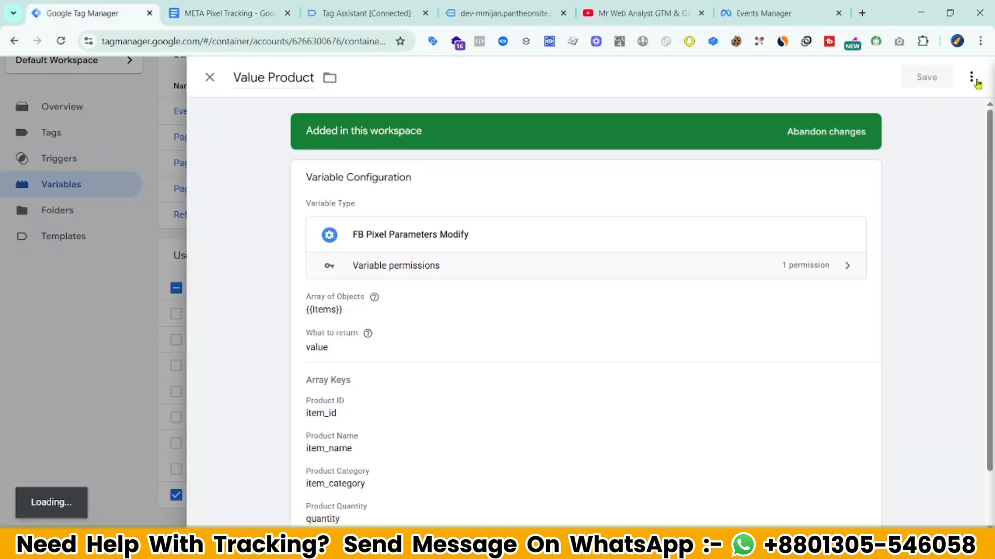
pyautogui.click(972, 76)
pyautogui.click(924, 103)
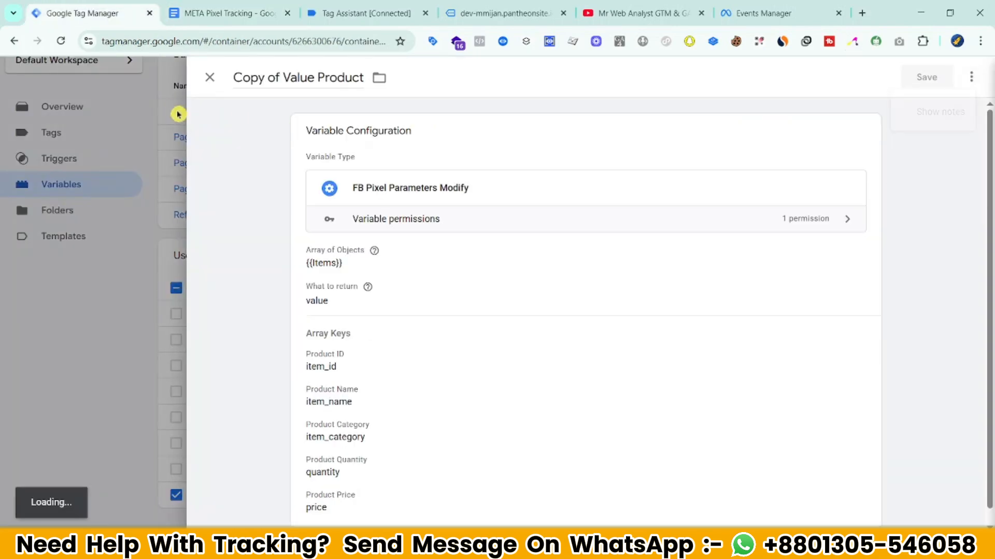
# - Rename the duplicate Content Ids, set it to return content_ids [ ] and save it
pyautogui.tripleClick(288, 77)
pyautogui.hotkey('ctrl', 'v')
pyautogui.click(381, 331)
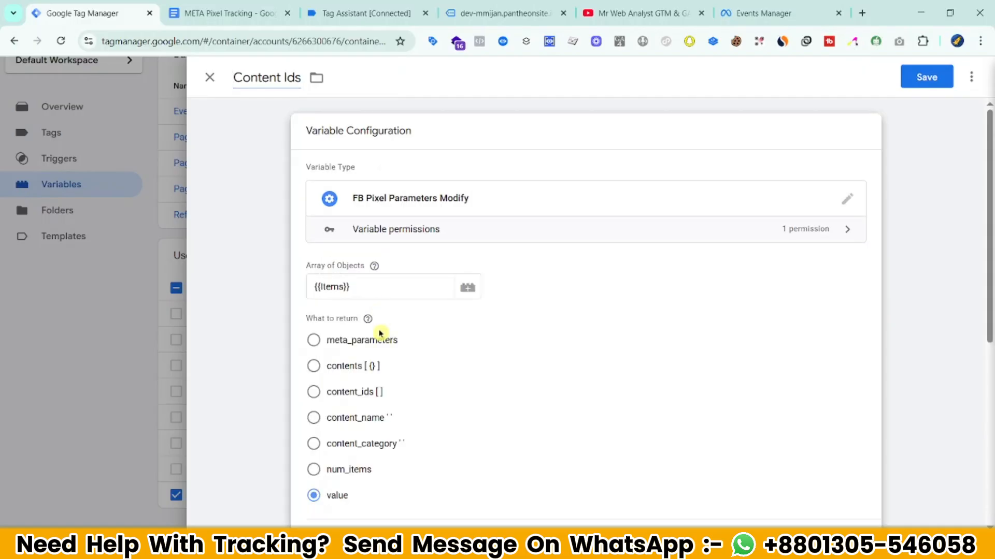
pyautogui.click(335, 397)
# - Copy ecommerce.currency from the document and create a Data Layer Variable in Tag Manager with it as the data layer variable name
pyautogui.hotkey('ctrl', 'Tab')
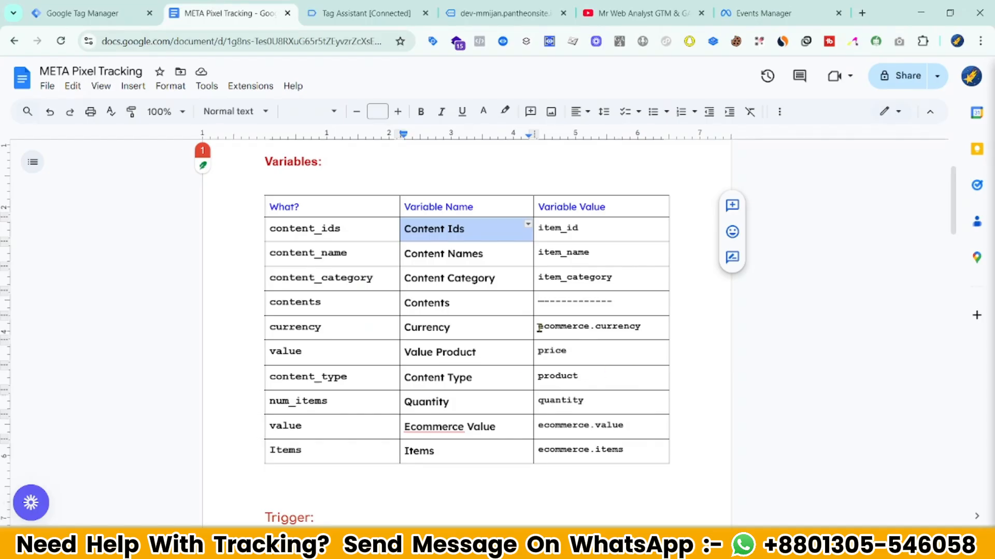
pyautogui.moveTo(538, 328); pyautogui.dragTo(617, 327)
pyautogui.click(122, 7)
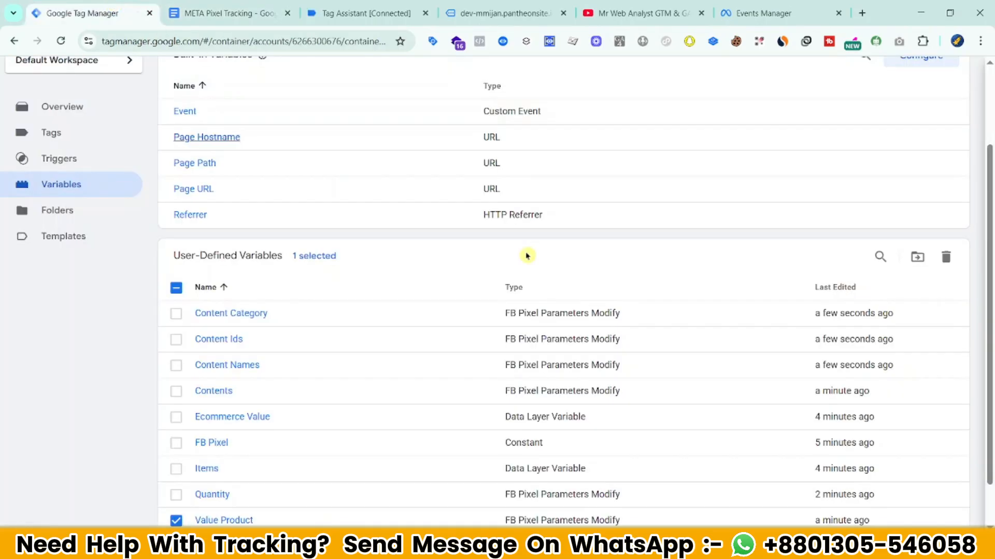
pyautogui.click(951, 334)
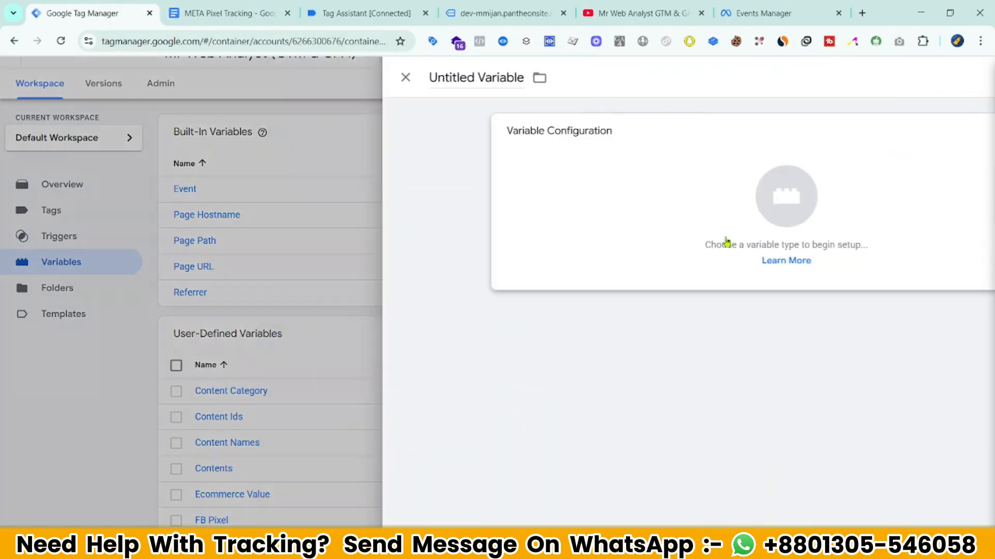
pyautogui.click(724, 244)
pyautogui.scroll(-4, 965, 332)
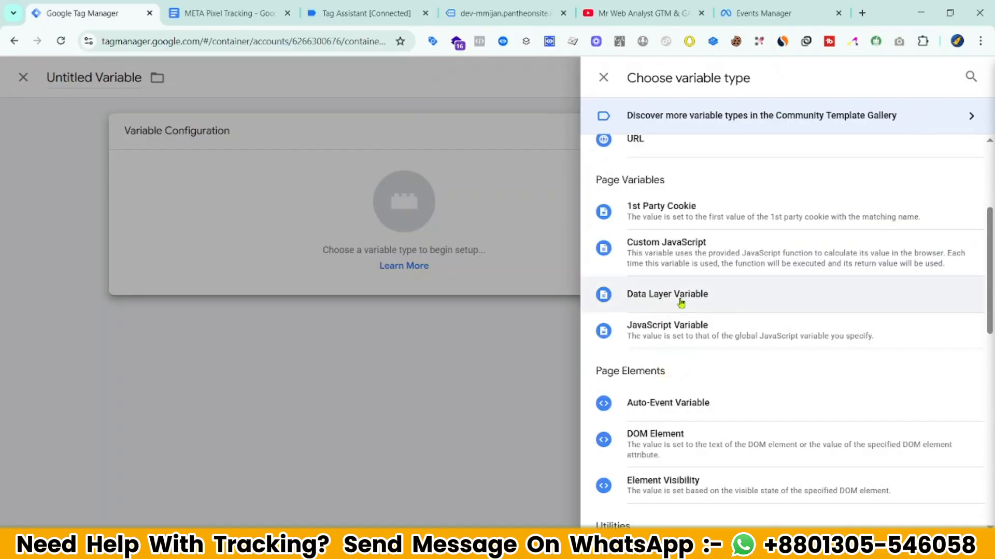
pyautogui.click(617, 297)
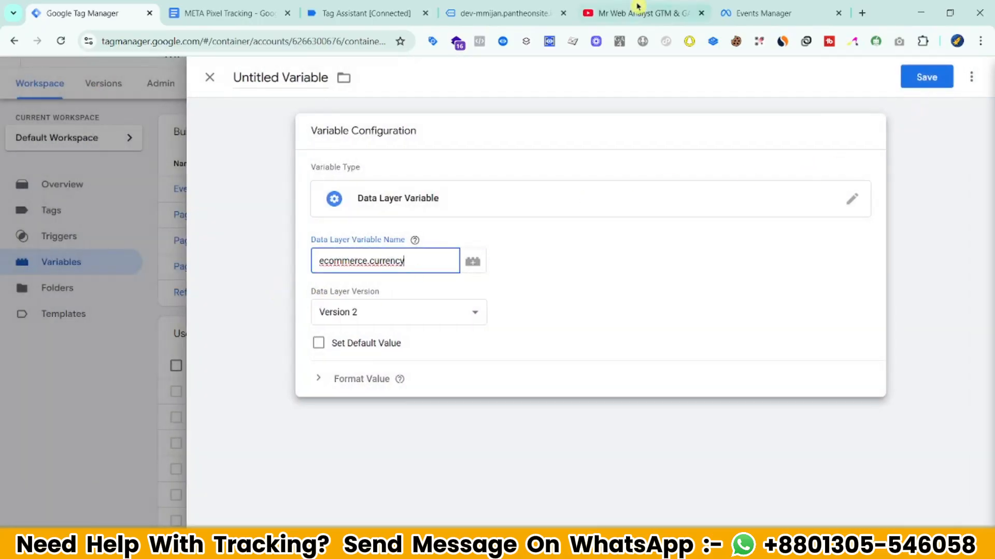
# - Copy the name Currency from the document's table, name the new data layer variable with it and save it
pyautogui.click(228, 12)
pyautogui.doubleClick(444, 327)
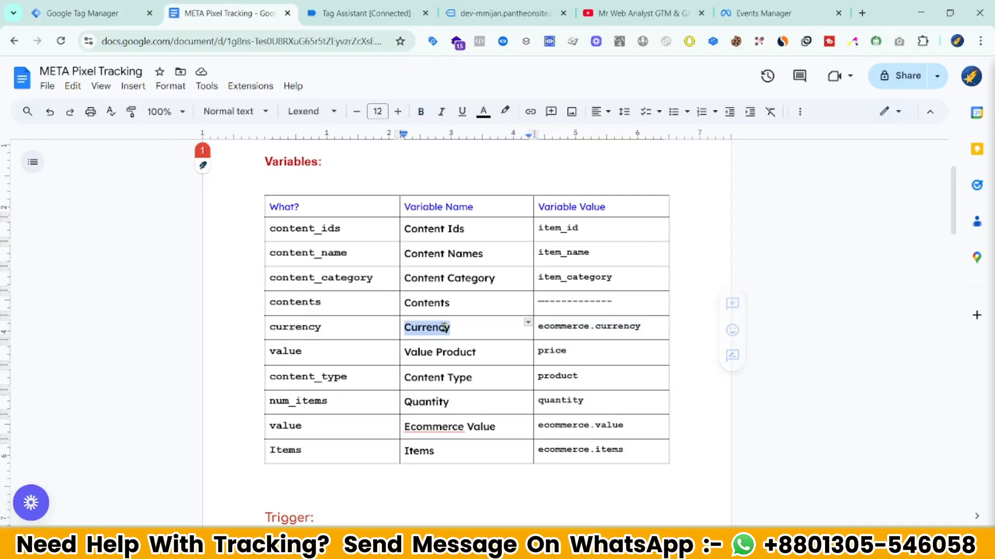
pyautogui.click(124, 11)
pyautogui.click(287, 80)
pyautogui.hotkey('ctrl', 'v')
pyautogui.click(925, 79)
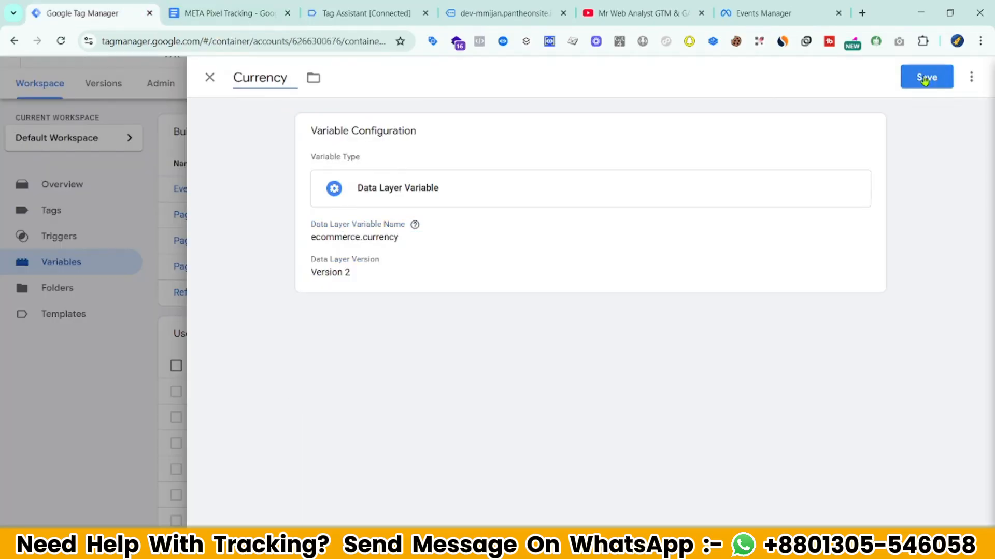
# - Review the user-defined variables in Tag Manager and the list of required triggers in the document
pyautogui.scroll(-3, 306, 406)
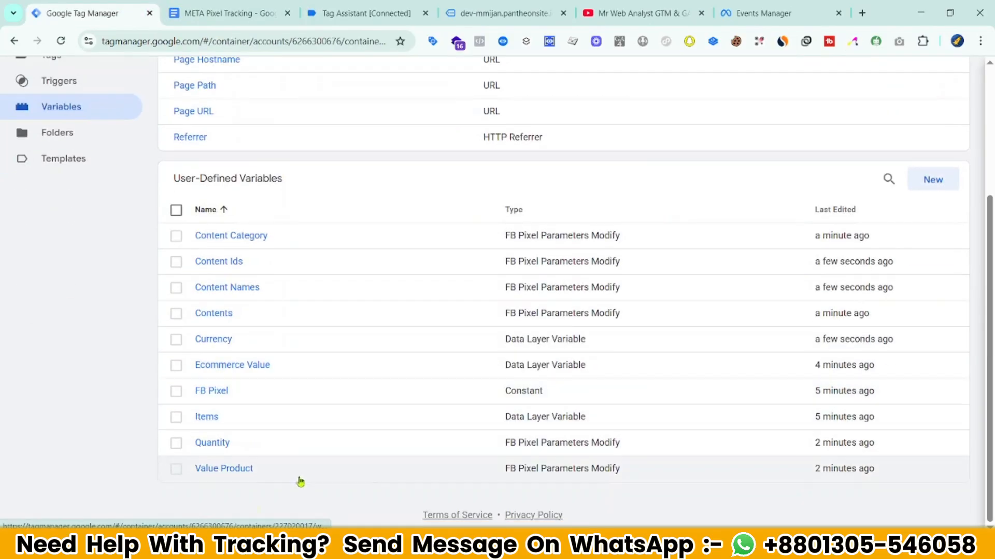
pyautogui.scroll(4, 177, 524)
pyautogui.scroll(-4, 200, 500)
pyautogui.scroll(4, 168, 407)
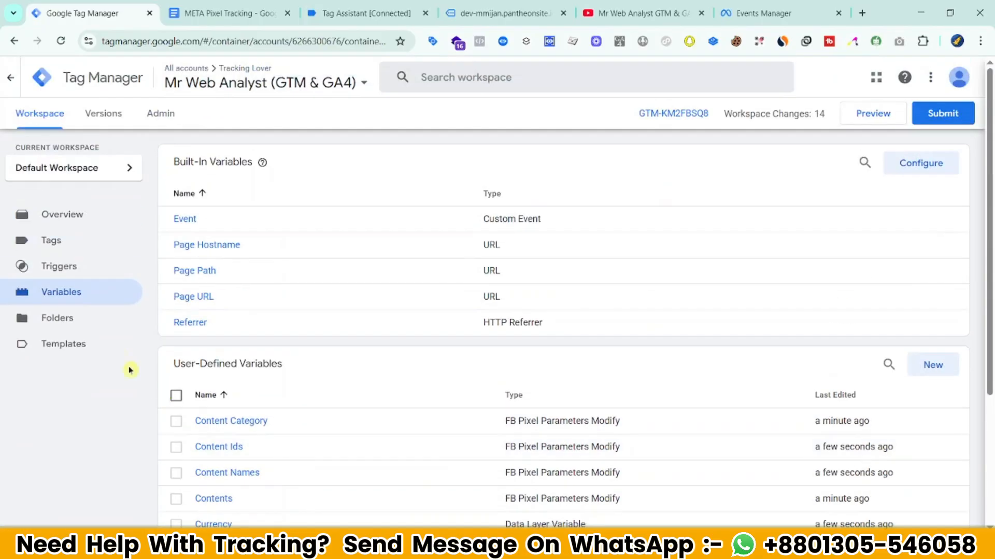
pyautogui.click(225, 12)
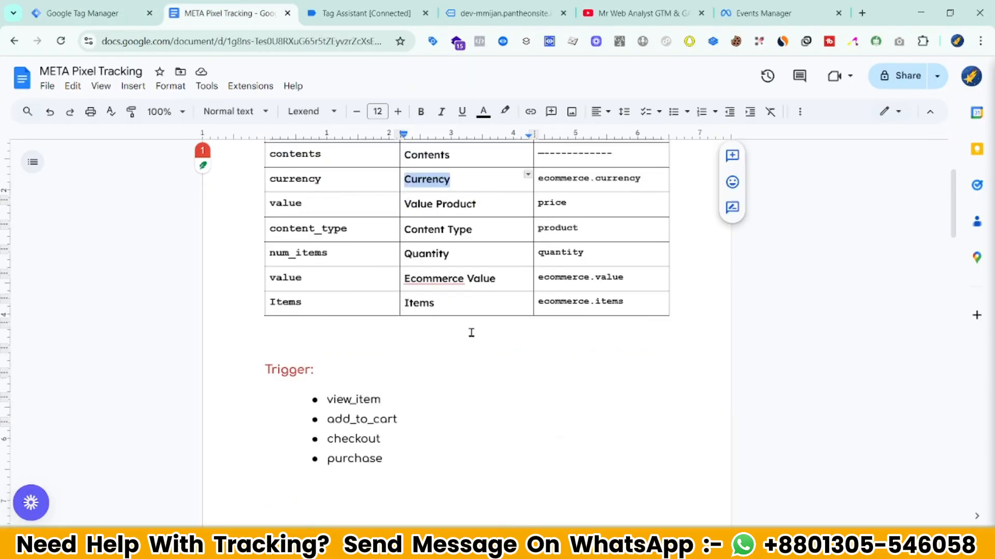
pyautogui.scroll(-10, 474, 337)
pyautogui.scroll(5, 481, 372)
pyautogui.doubleClick(350, 221)
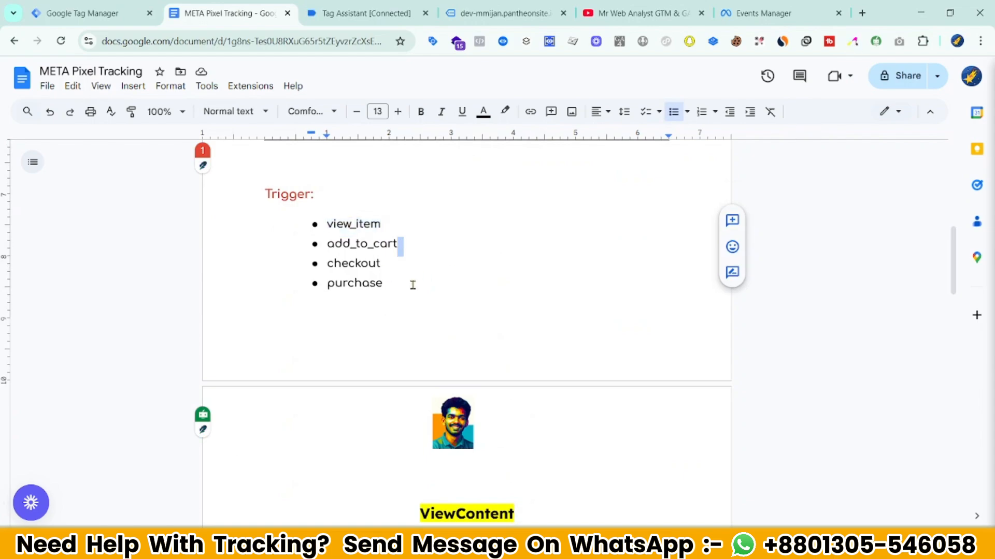
pyautogui.moveTo(411, 282); pyautogui.dragTo(354, 222)
pyautogui.click(337, 209)
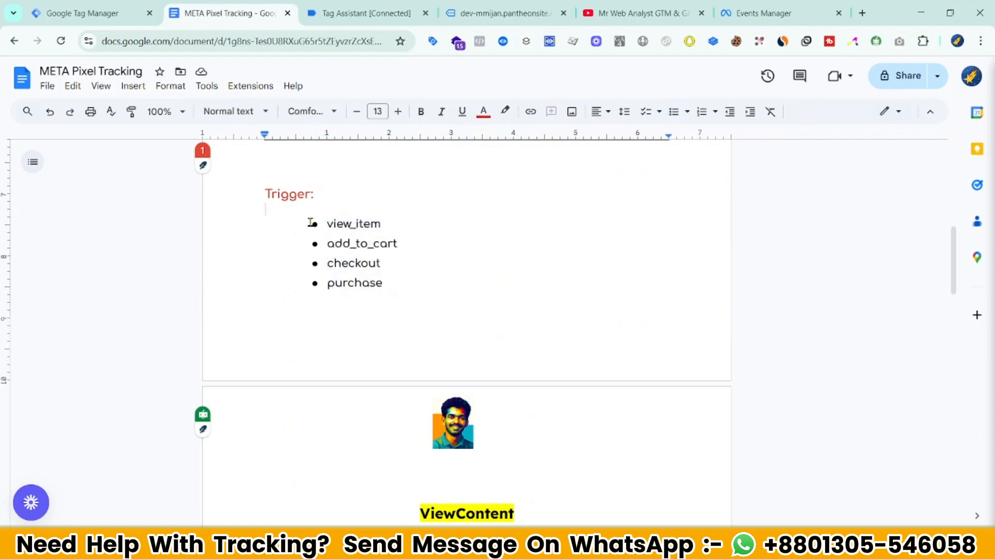
# - Copy view_item from the document's Trigger list and start a new Custom Event trigger in Tag Manager
pyautogui.doubleClick(362, 223)
pyautogui.hotkey('ctrl', 'shift', 'Tab')
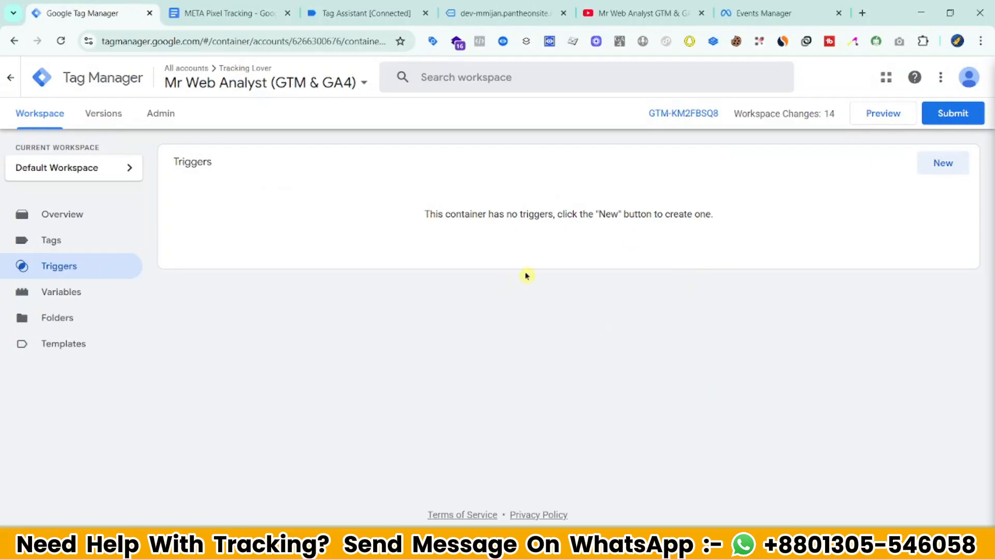
pyautogui.click(966, 175)
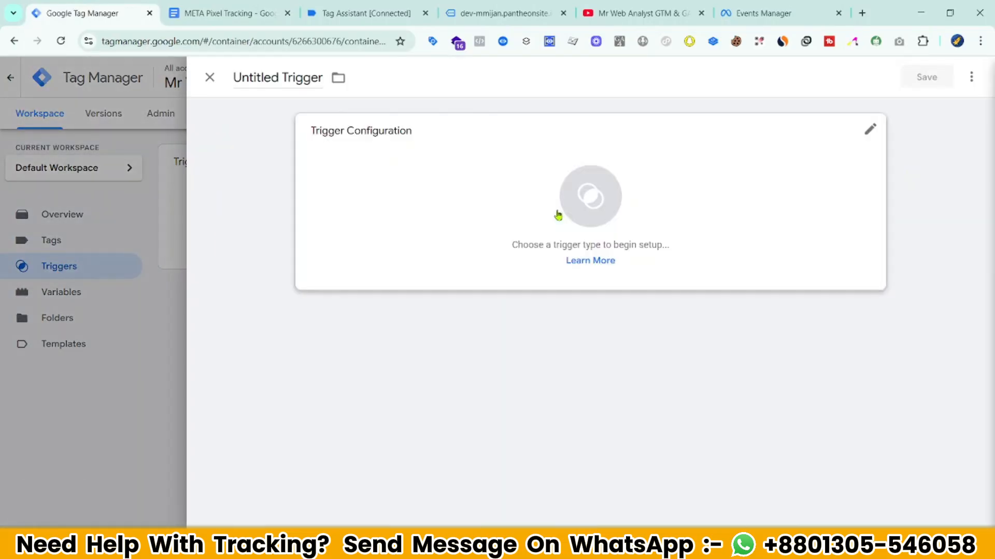
pyautogui.click(578, 218)
pyautogui.scroll(-6, 764, 275)
pyautogui.click(666, 407)
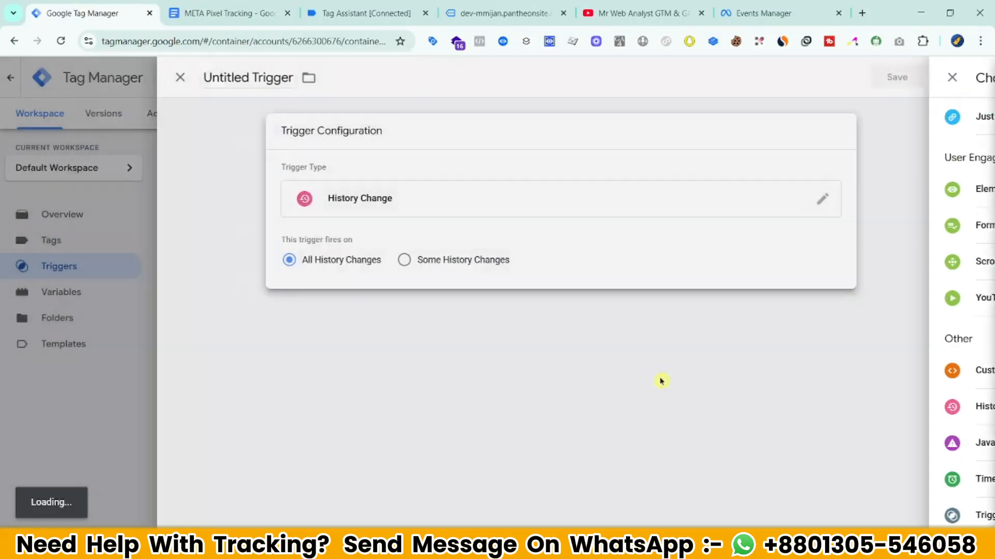
pyautogui.click(540, 217)
pyautogui.scroll(-5, 668, 442)
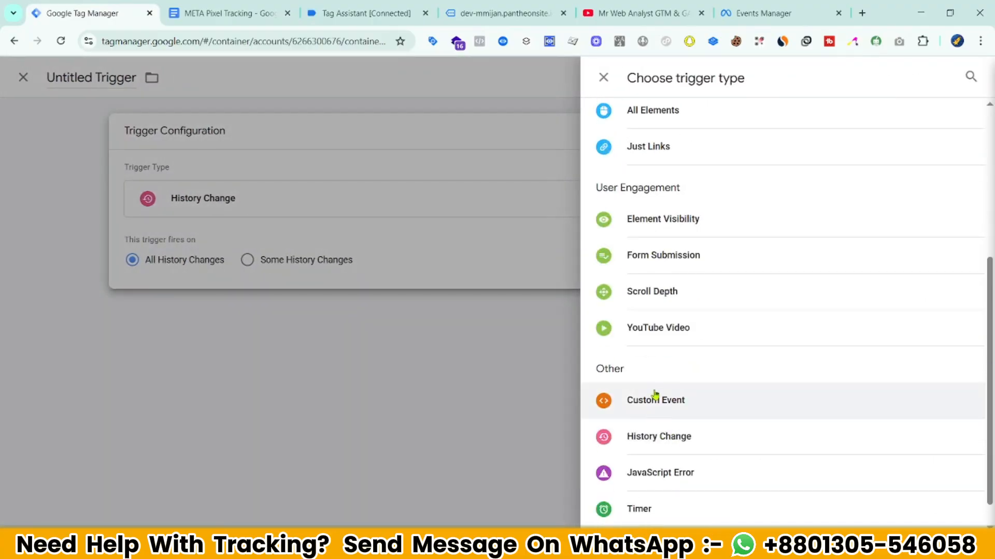
pyautogui.click(655, 399)
# - Set the event name to view_item, name the trigger view_item and save it
pyautogui.click(334, 260)
pyautogui.click(409, 317)
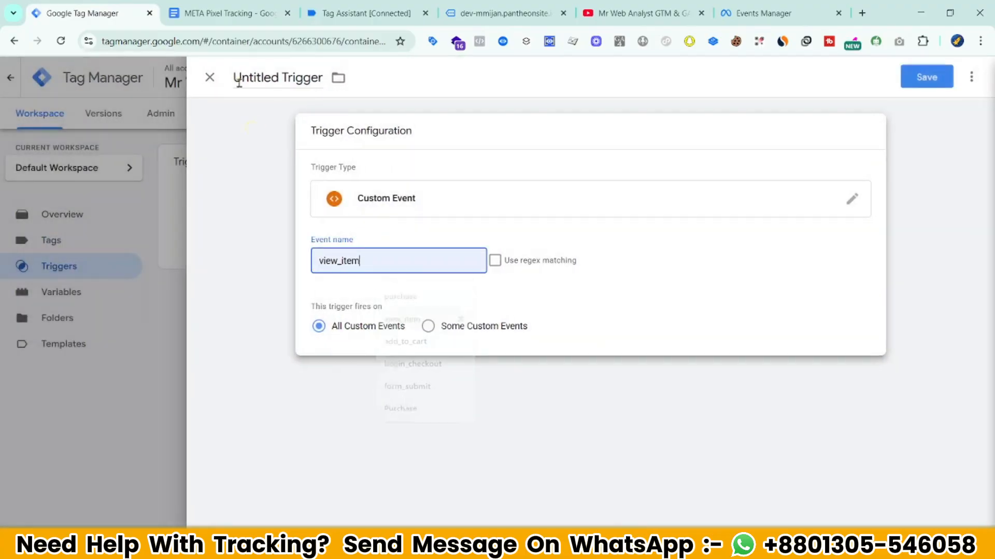
pyautogui.click(255, 77)
pyautogui.write('view_item')
pyautogui.click(920, 80)
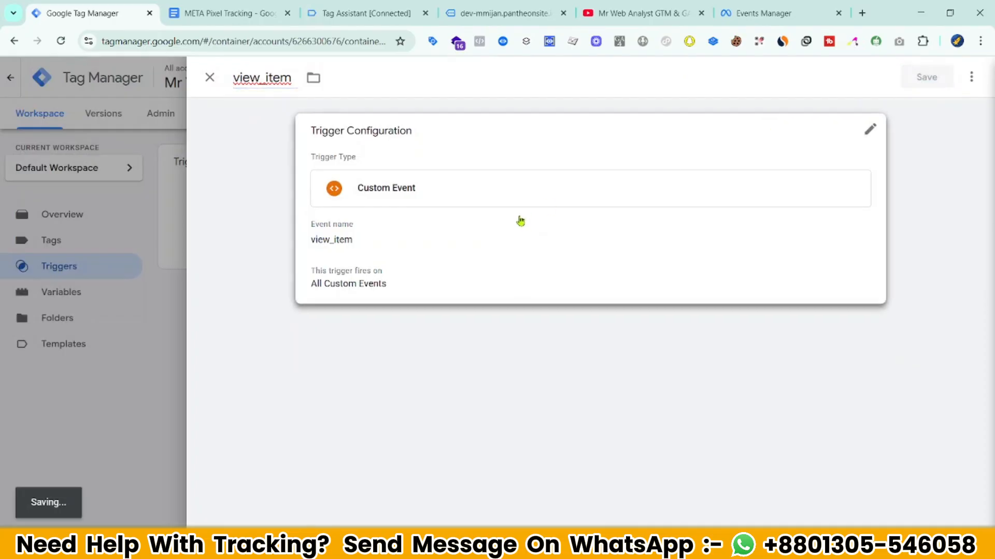
# - Create a Custom Event trigger with the event name add_to_cart, name it add_to_cart and save it
pyautogui.click(821, 193)
pyautogui.scroll(-5, 659, 373)
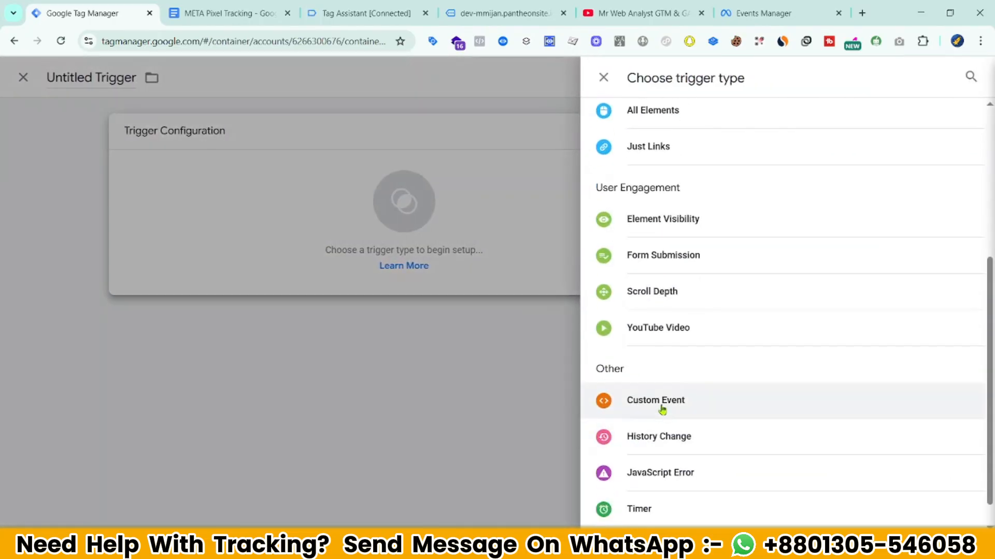
pyautogui.click(660, 406)
pyautogui.click(404, 265)
pyautogui.click(418, 340)
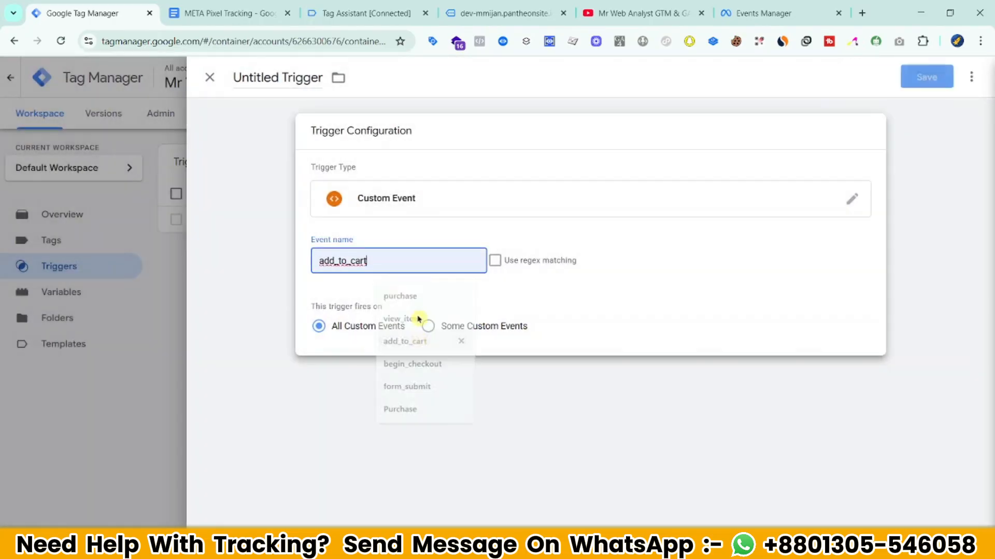
pyautogui.click(260, 77)
pyautogui.hotkey('ctrl', 'v')
pyautogui.click(935, 82)
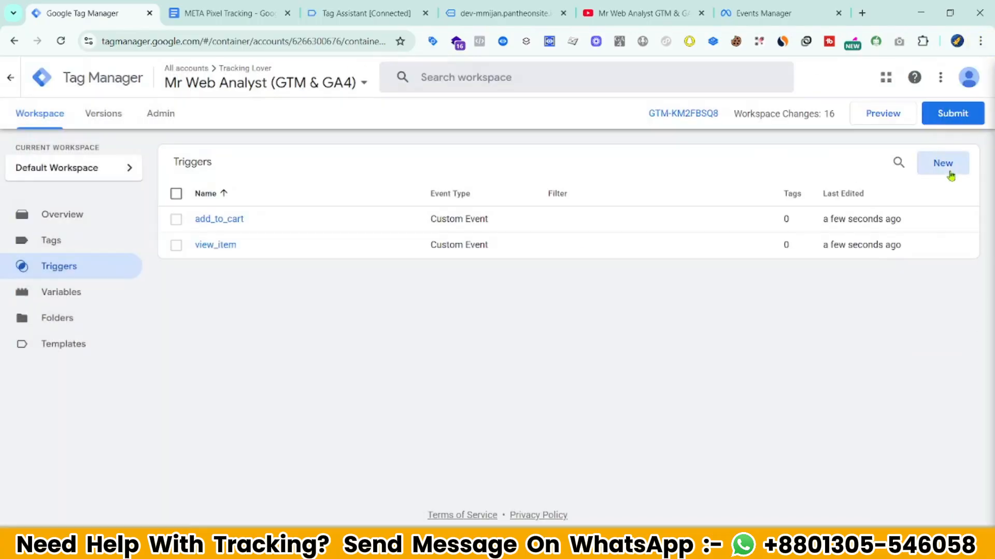
# - Create a Custom Event trigger with the event name begin_checkout, name it Checkout and save it
pyautogui.click(943, 164)
pyautogui.click(824, 197)
pyautogui.scroll(-5, 725, 321)
pyautogui.click(652, 465)
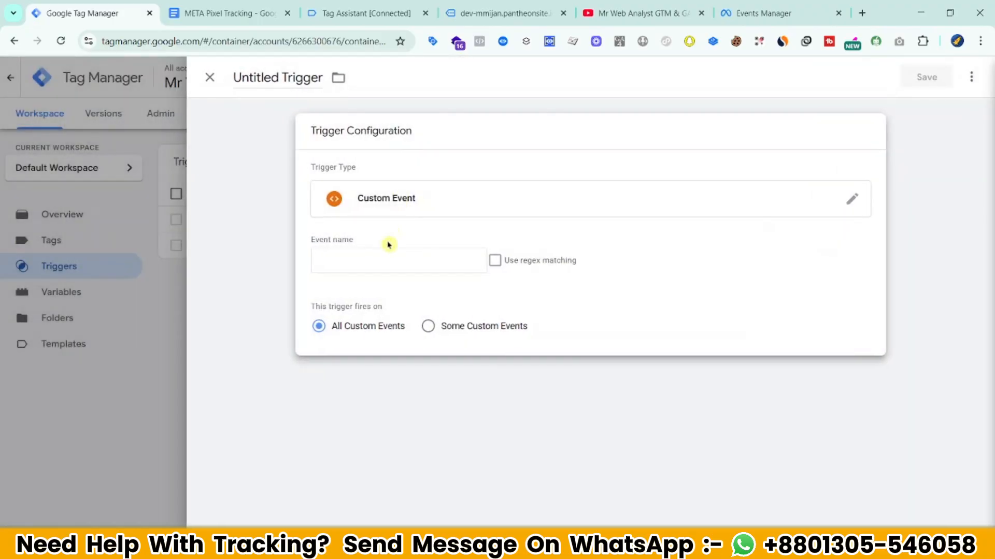
pyautogui.click(393, 261)
pyautogui.click(420, 367)
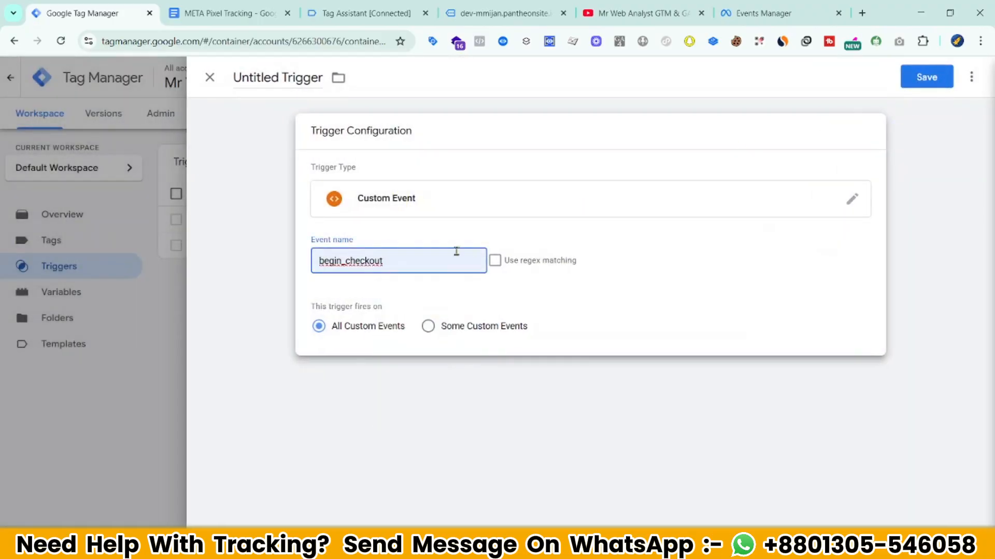
pyautogui.click(291, 75)
pyautogui.hotkey('ctrl', 'v')
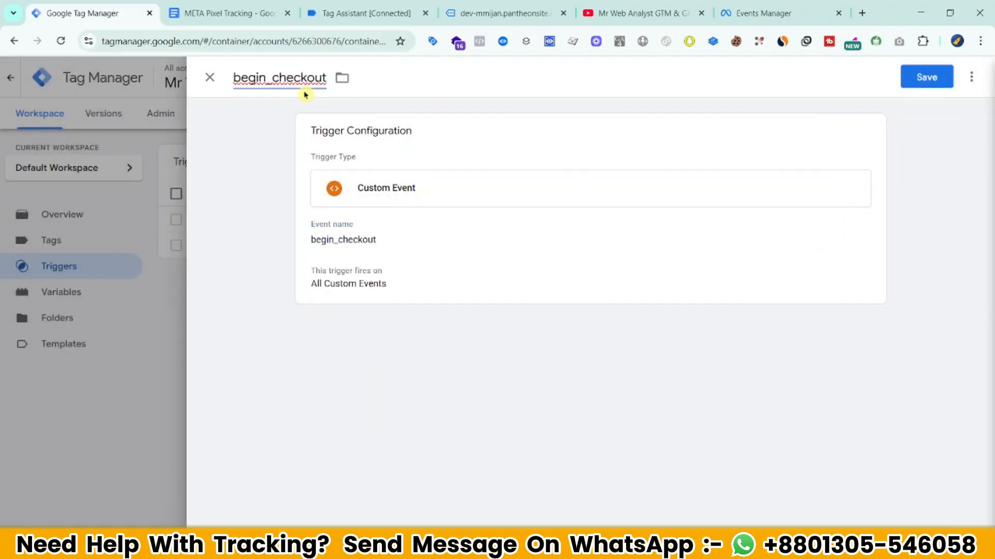
pyautogui.write('Checkout')
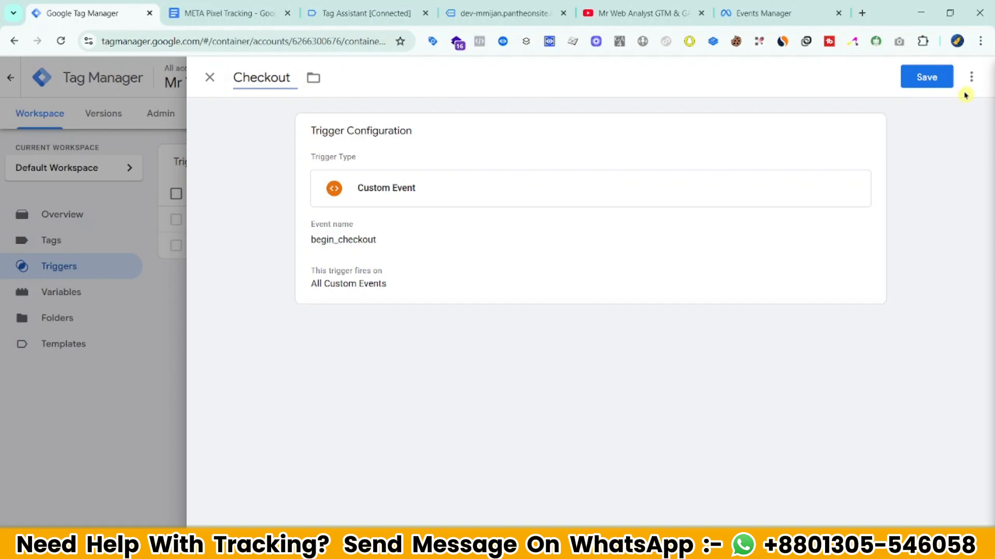
pyautogui.click(933, 80)
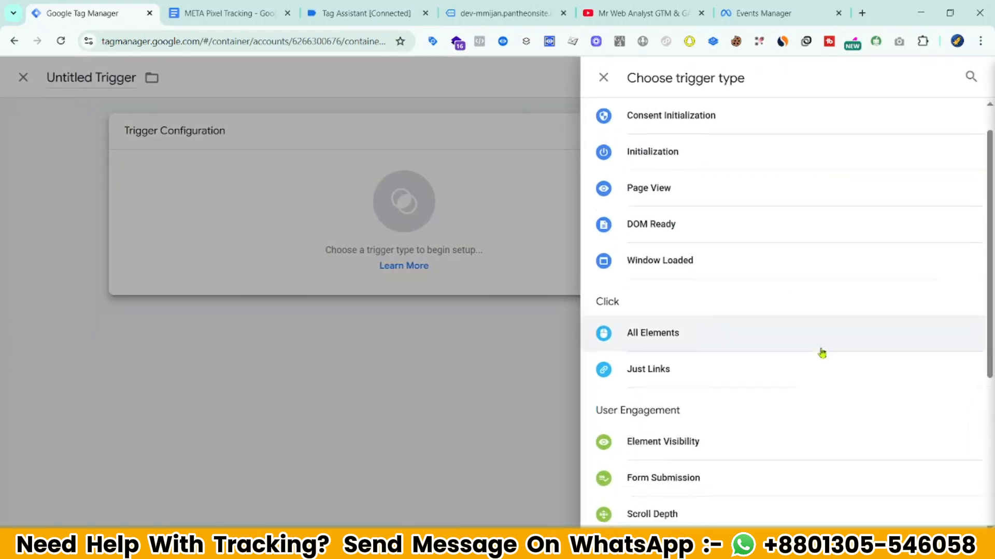
# - Create a Custom Event trigger with the event name purchase, name it Purchase and save it
pyautogui.scroll(-5, 819, 351)
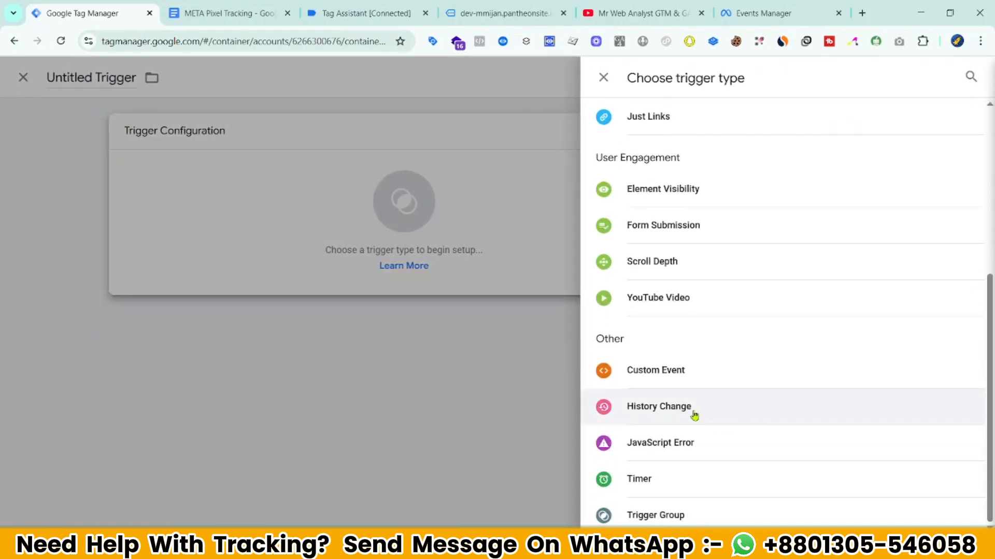
pyautogui.click(663, 368)
pyautogui.click(362, 252)
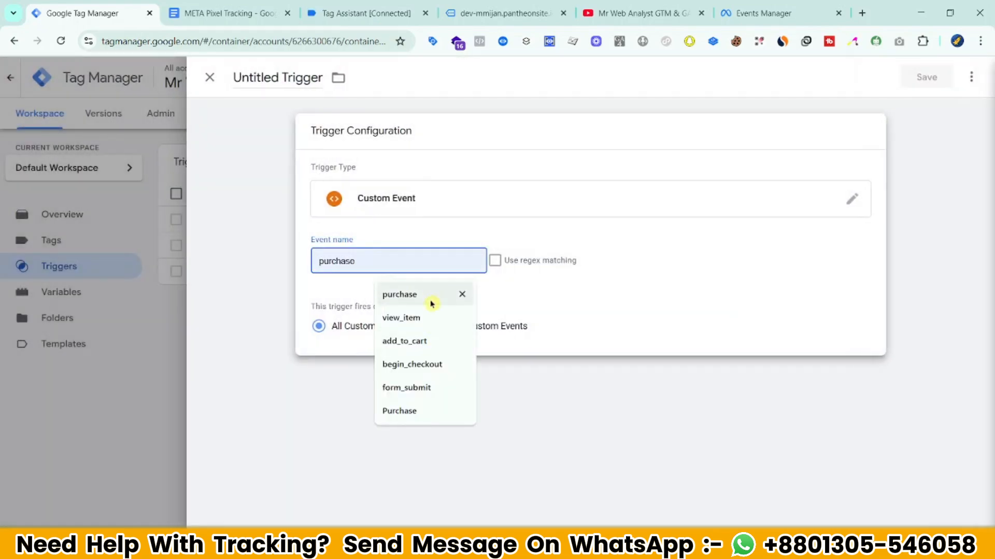
pyautogui.click(433, 294)
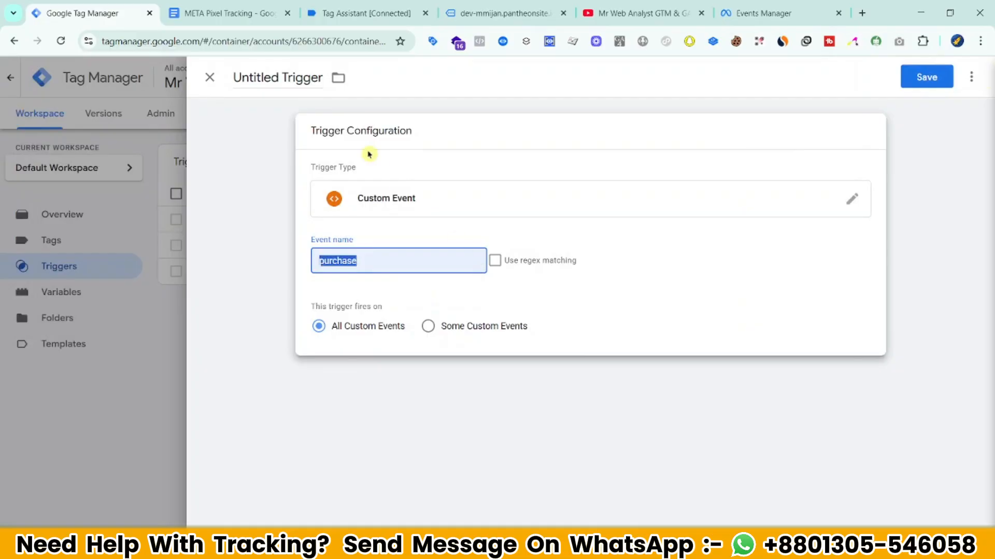
pyautogui.click(303, 89)
pyautogui.write('Purchase')
pyautogui.click(927, 77)
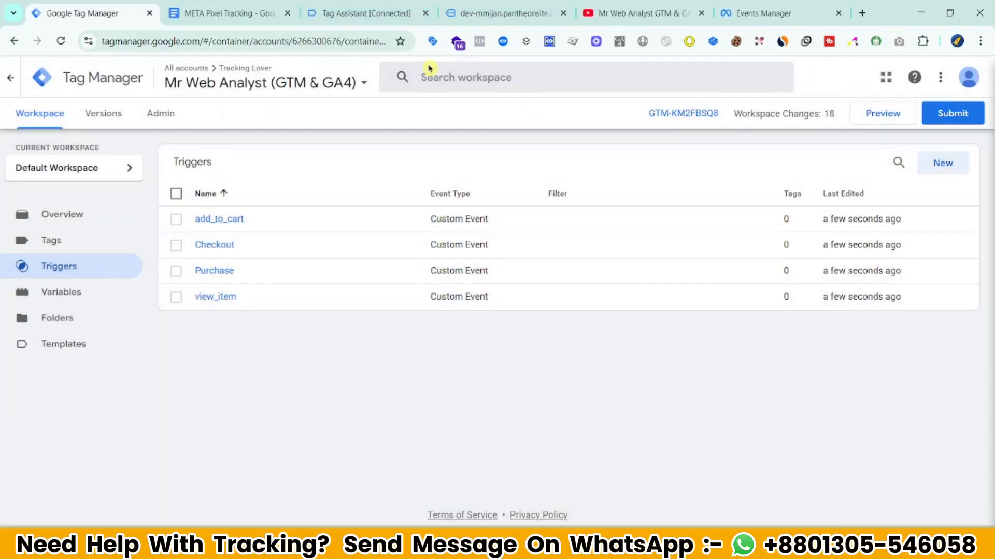
# - Review the ViewContent, InitiateCheckout and Purchase event specifications in the META Pixel Tracking document
pyautogui.click(224, 4)
pyautogui.scroll(-3, 549, 348)
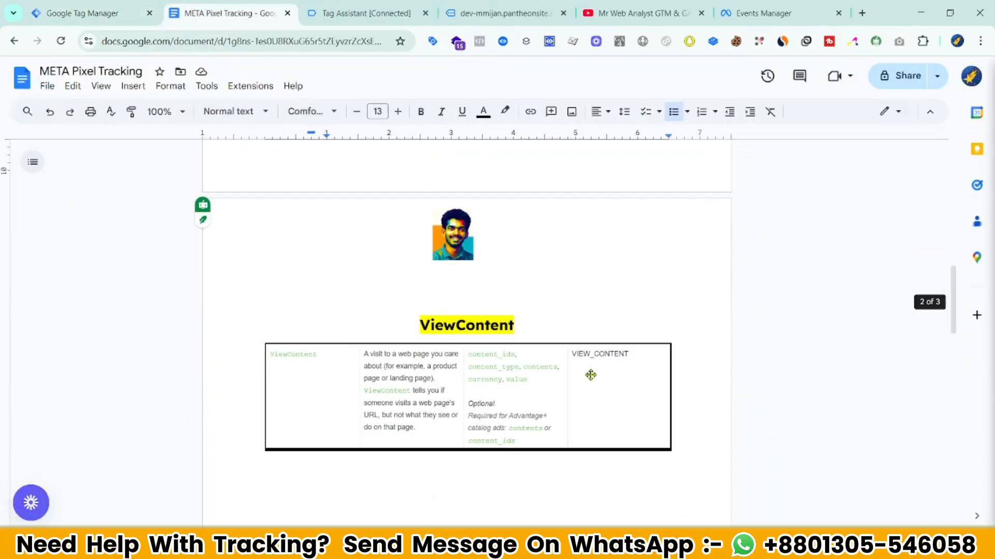
pyautogui.scroll(3, 591, 373)
pyautogui.scroll(-7, 606, 409)
pyautogui.scroll(5, 604, 406)
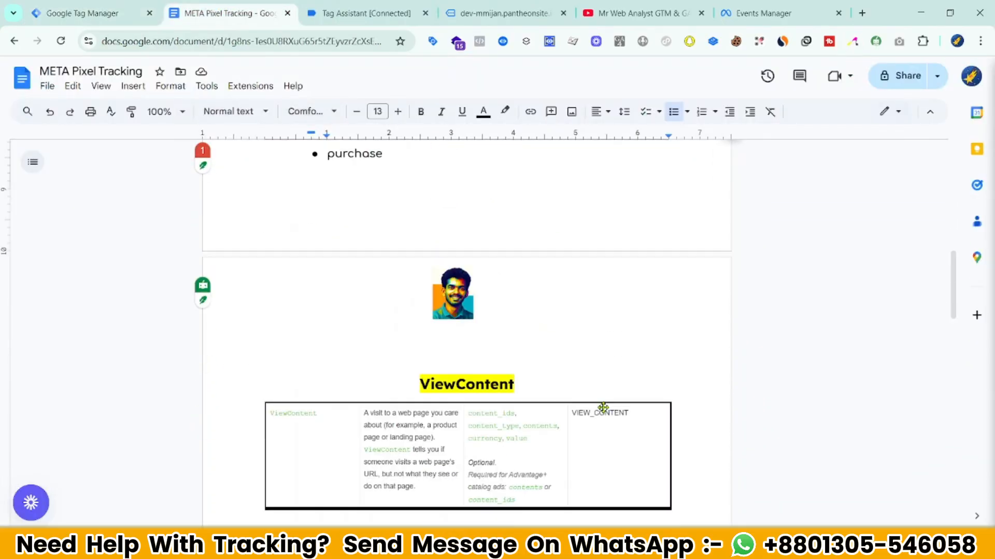
pyautogui.scroll(-3, 604, 406)
pyautogui.scroll(-10, 605, 409)
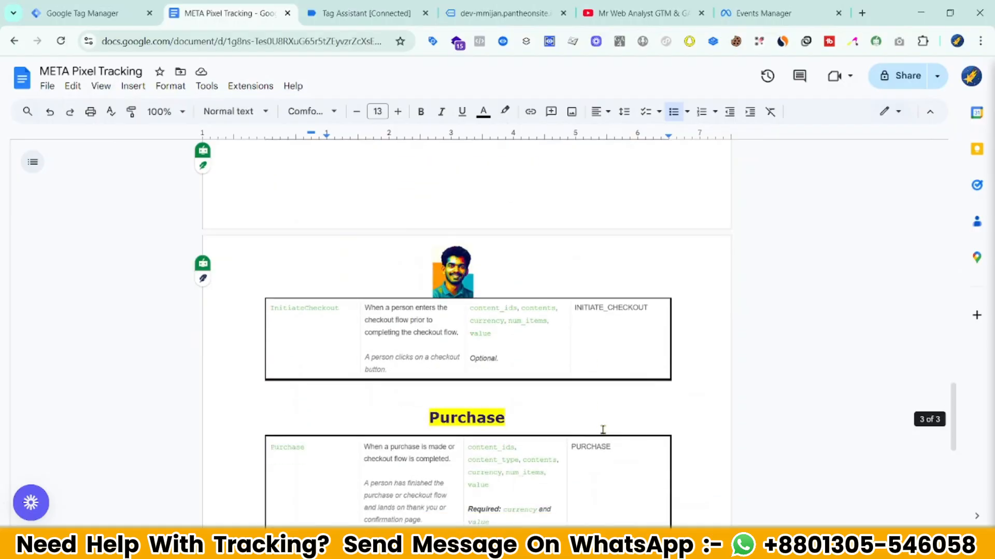
# - Start a new tag in Tag Manager and add the Facebook Pixel template by facebookarchive from the Community Template Gallery
pyautogui.click(124, 6)
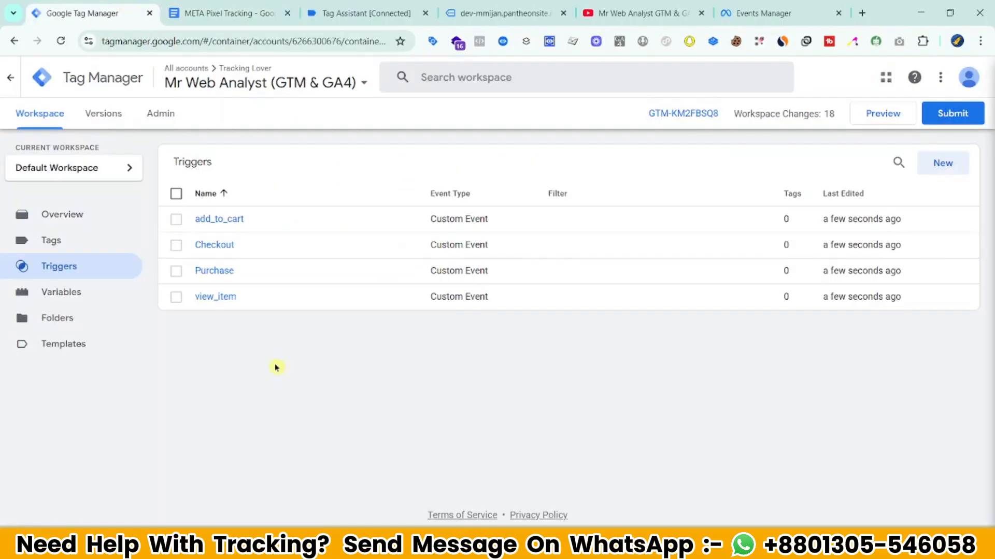
pyautogui.click(89, 248)
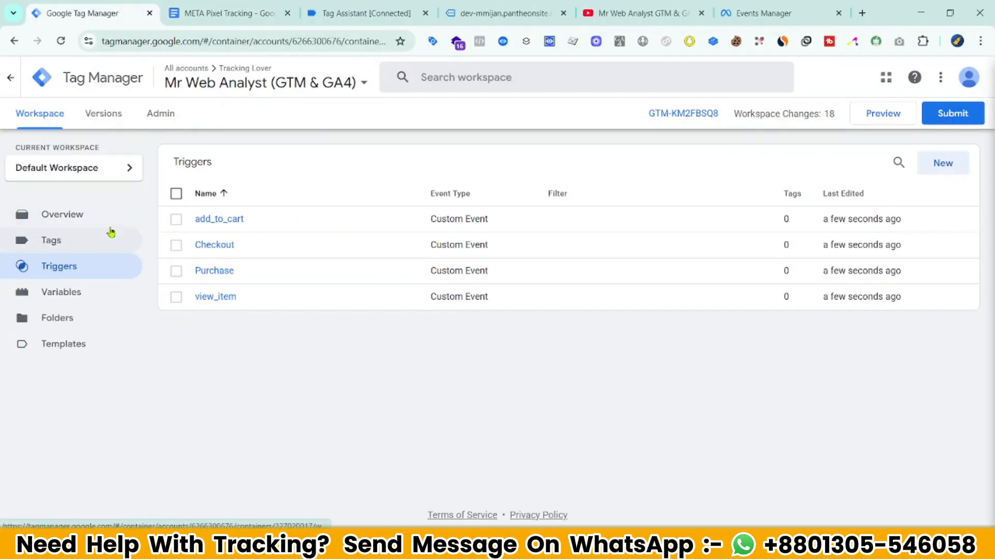
pyautogui.click(939, 164)
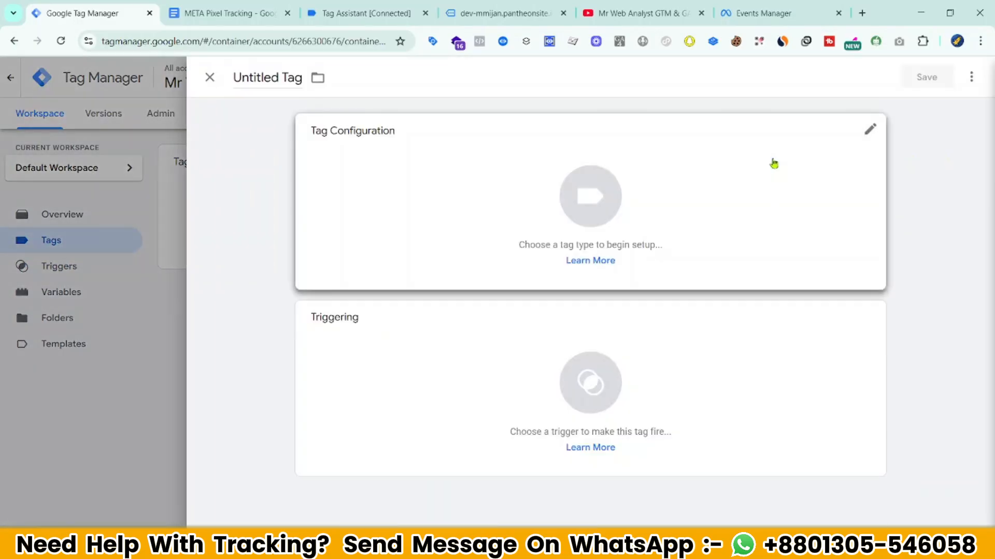
pyautogui.click(772, 162)
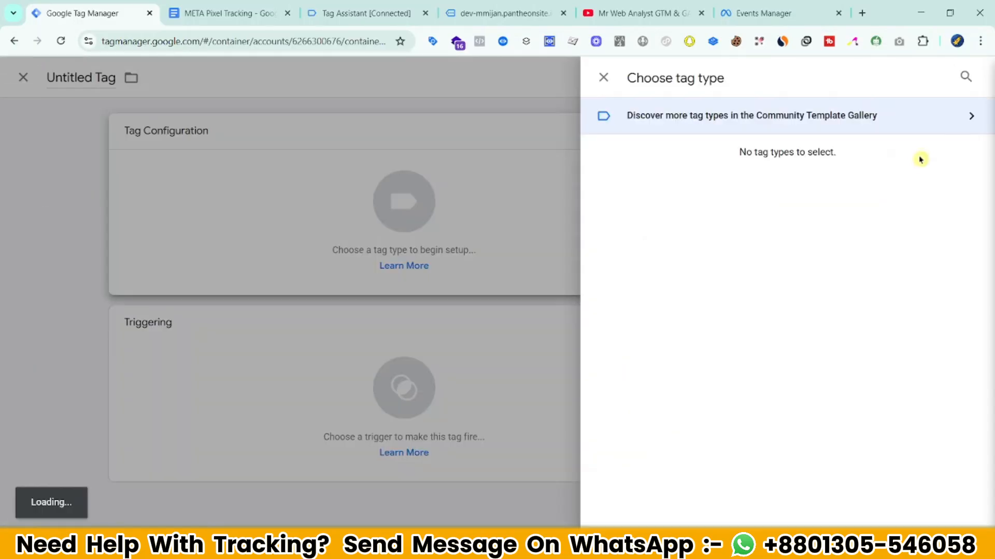
pyautogui.click(911, 120)
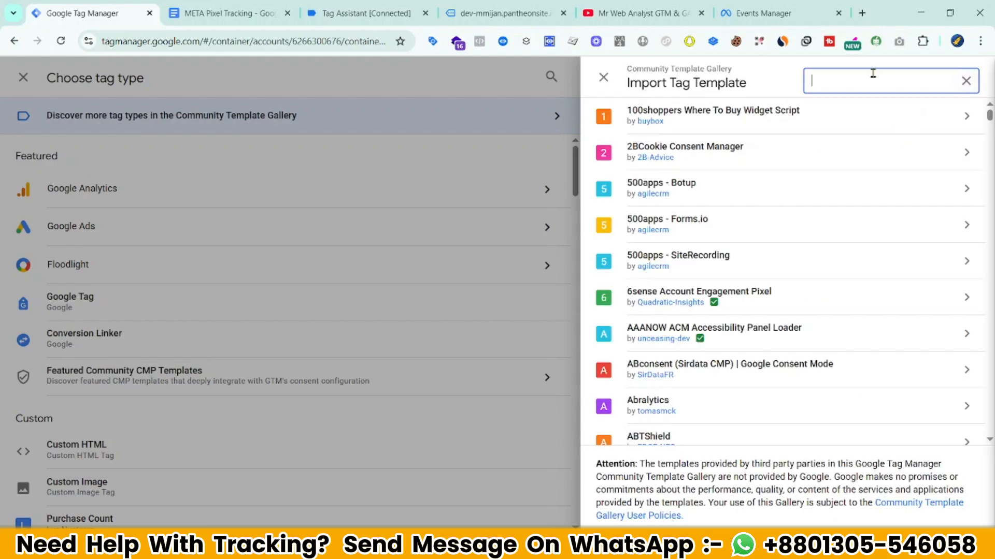
pyautogui.write('Facebo')
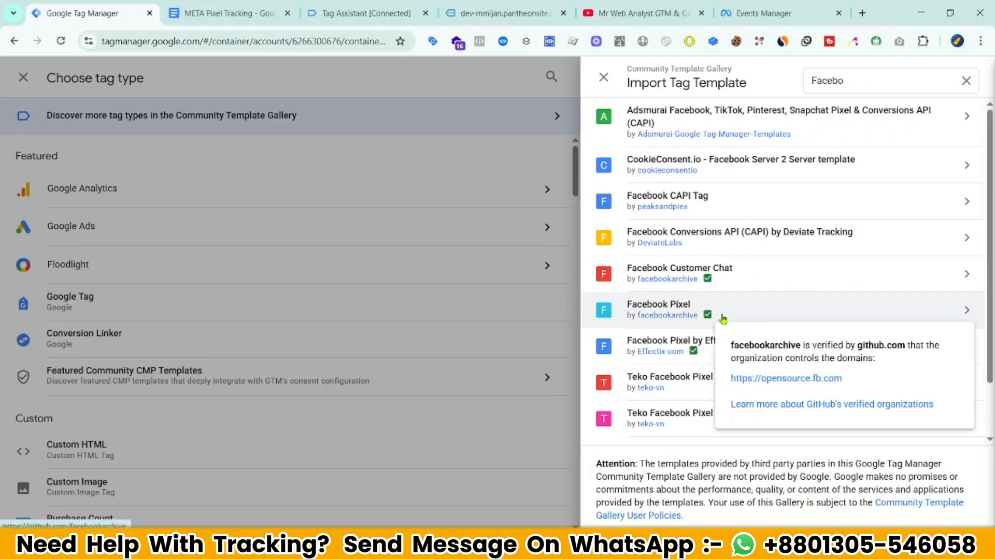
pyautogui.click(817, 309)
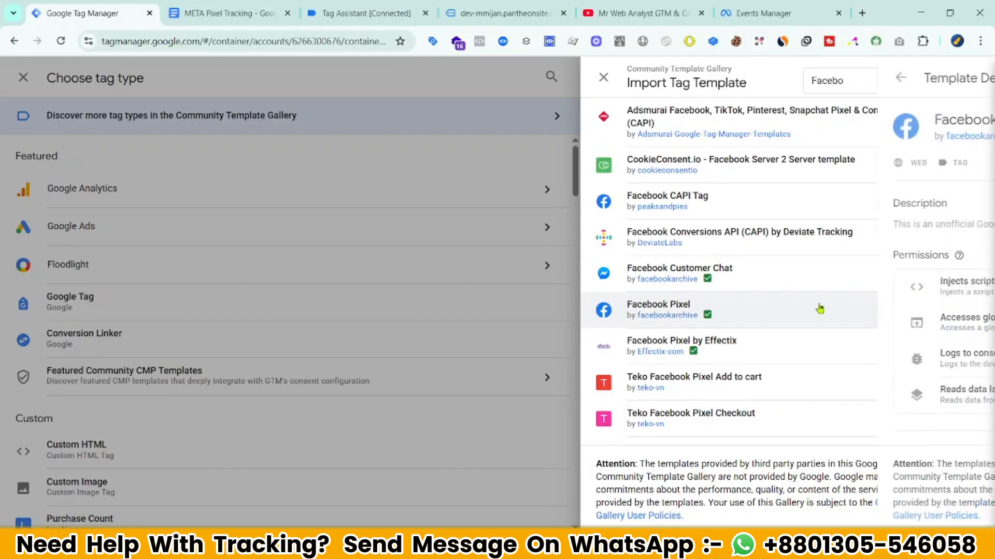
pyautogui.click(881, 79)
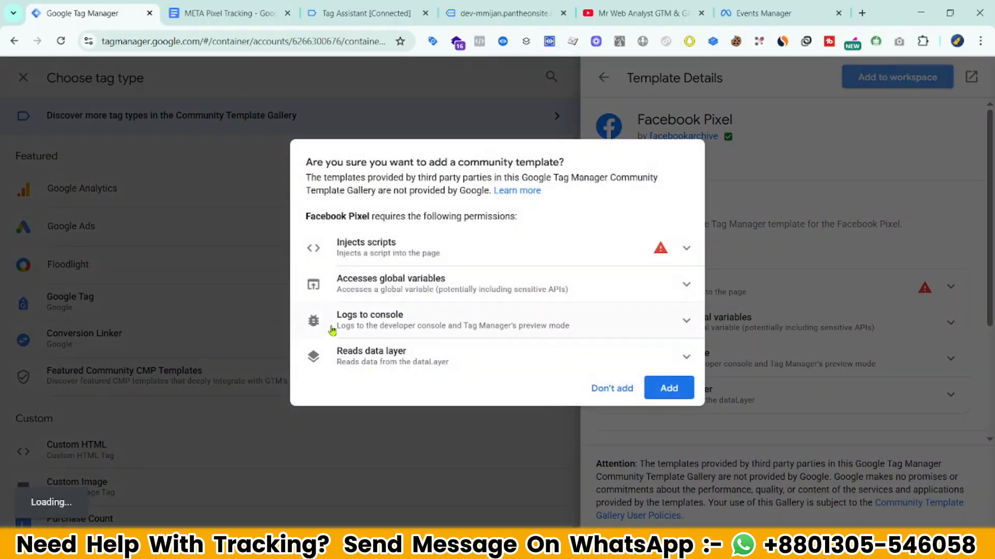
pyautogui.click(690, 386)
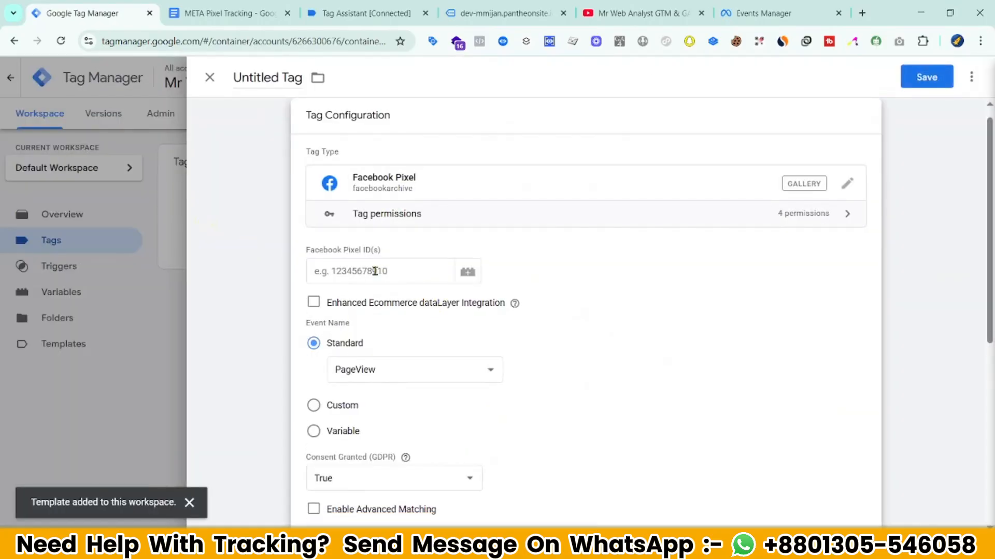
# - Set the new tag's Facebook Pixel ID to the {{FB Pixel}} variable, keeping PageView as the standard event
pyautogui.click(375, 271)
pyautogui.write('{{p')
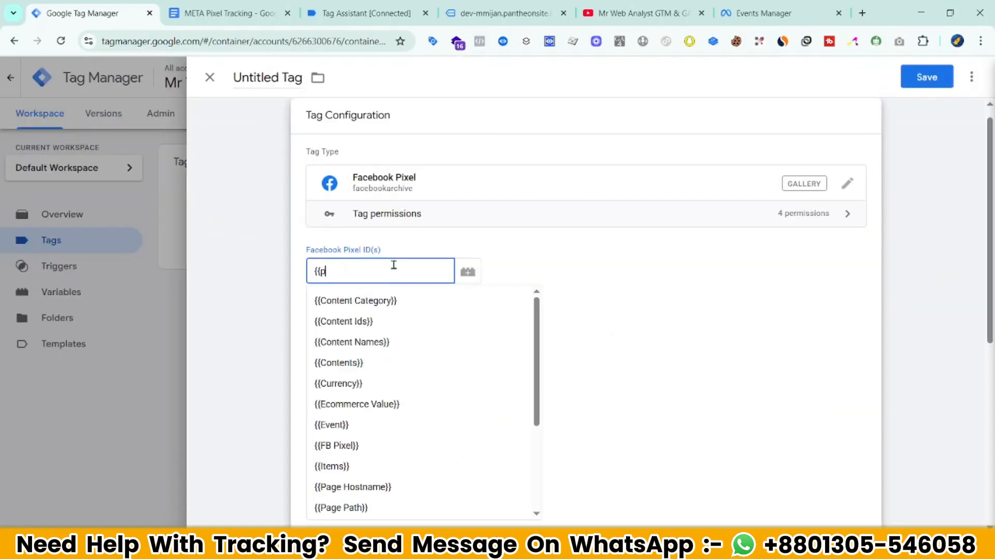
pyautogui.click(365, 291)
pyautogui.scroll(-4, 447, 175)
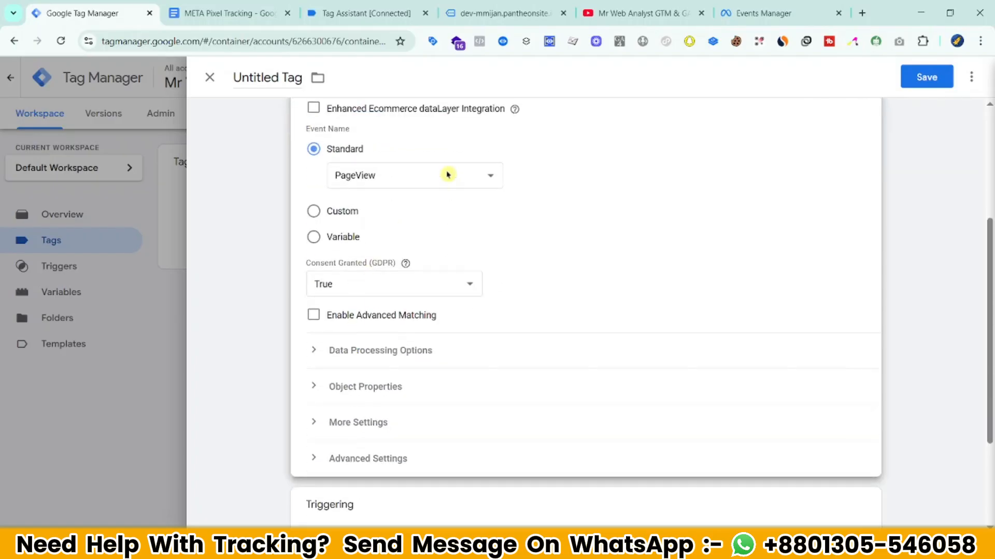
pyautogui.scroll(-3, 492, 321)
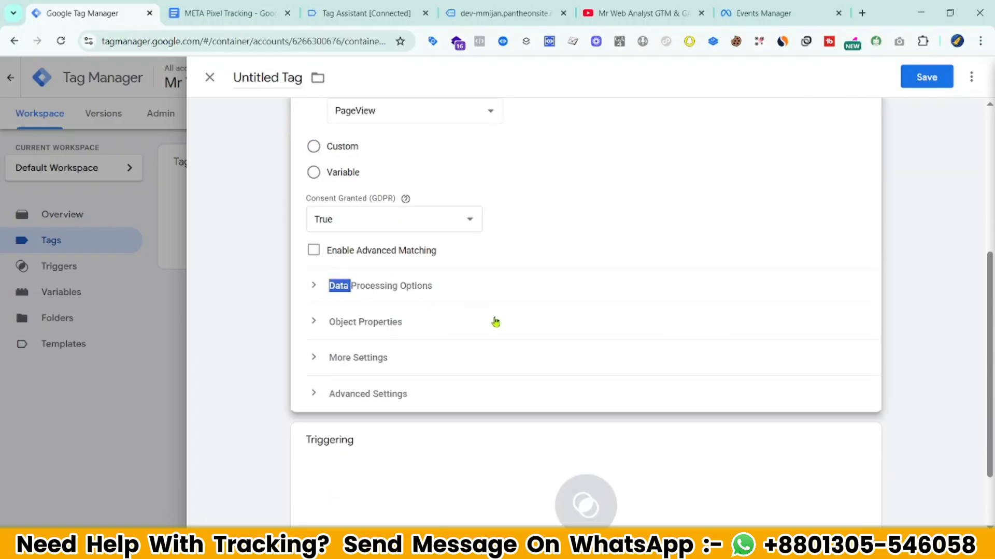
# - Assign the All Pages trigger to the tag and save it as Facebook Pixel - Page View
pyautogui.click(559, 383)
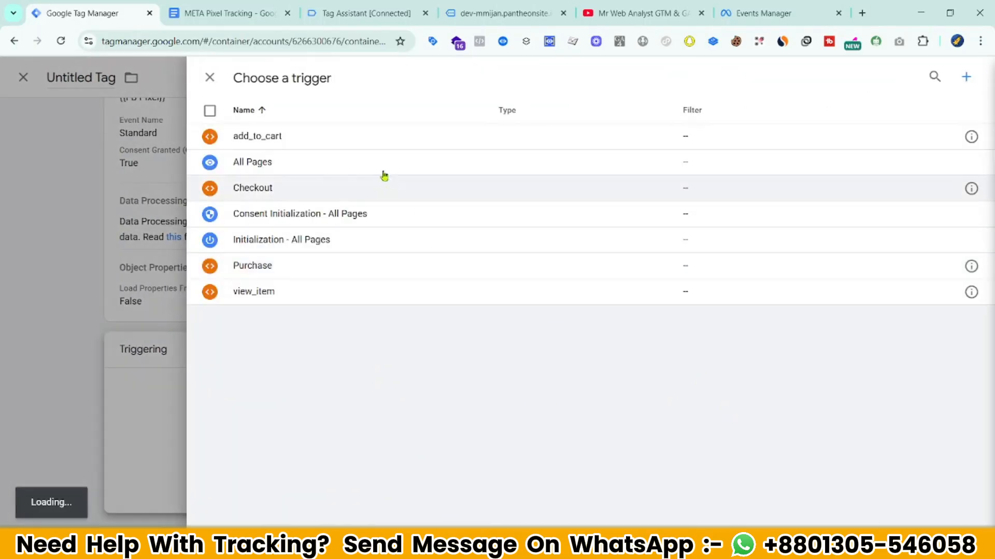
pyautogui.click(288, 170)
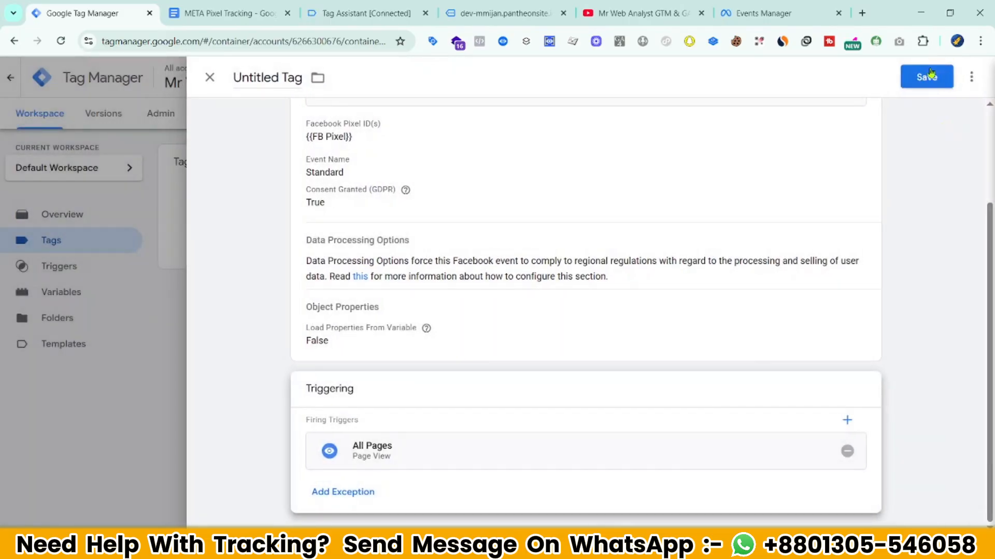
pyautogui.click(928, 76)
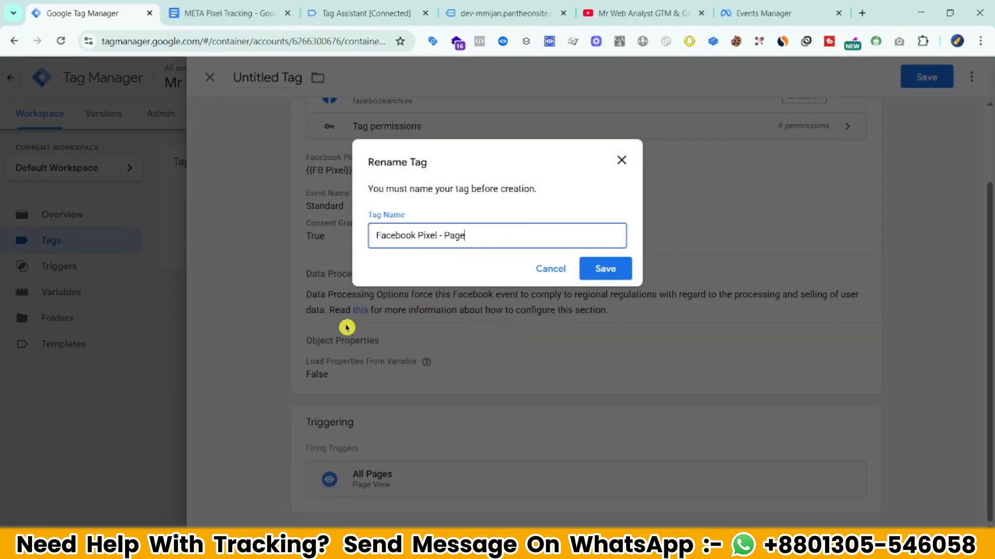
pyautogui.click(601, 268)
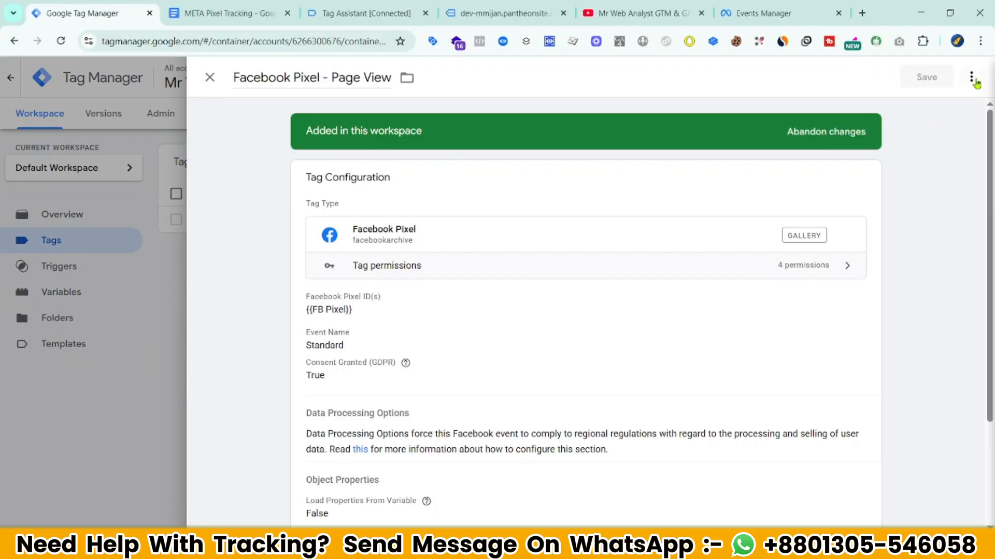
# - Duplicate the Facebook Pixel - Page View tag and name the copy Facebook Pixel - View Content
pyautogui.click(971, 77)
pyautogui.click(925, 104)
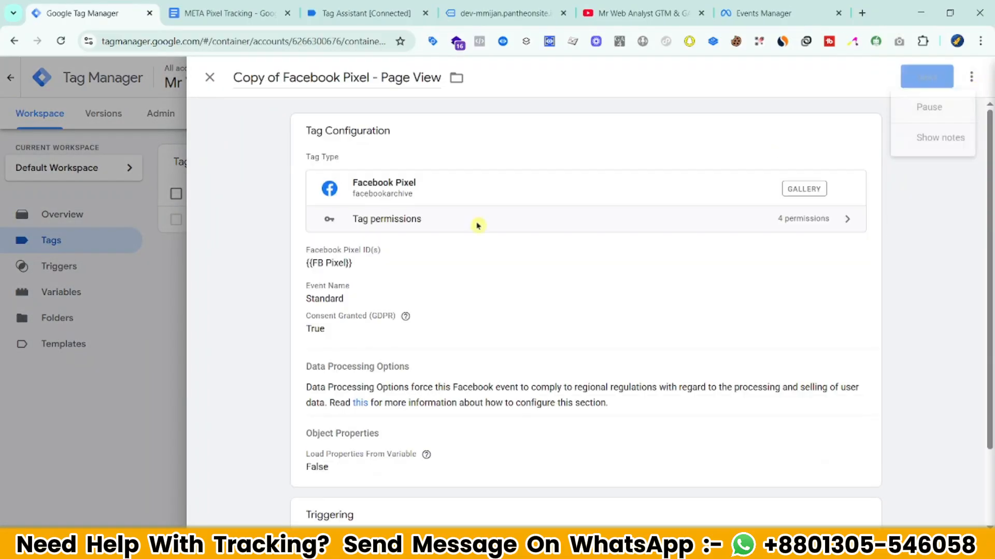
pyautogui.click(286, 78)
pyautogui.press('BackSpace')
pyautogui.press('BackSpace')
pyautogui.press('BackSpace')
pyautogui.press('BackSpace')
pyautogui.press('BackSpace')
pyautogui.press('BackSpace')
pyautogui.press('BackSpace')
pyautogui.press('BackSpace')
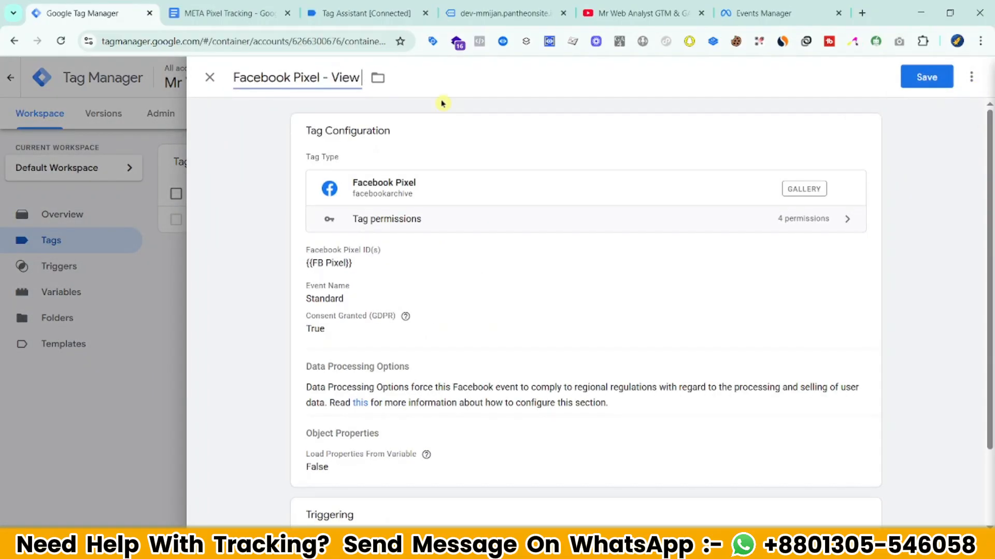
pyautogui.write('Content')
# - Set the standard event of the Facebook Pixel - View Content tag to ViewContent
pyautogui.click(520, 229)
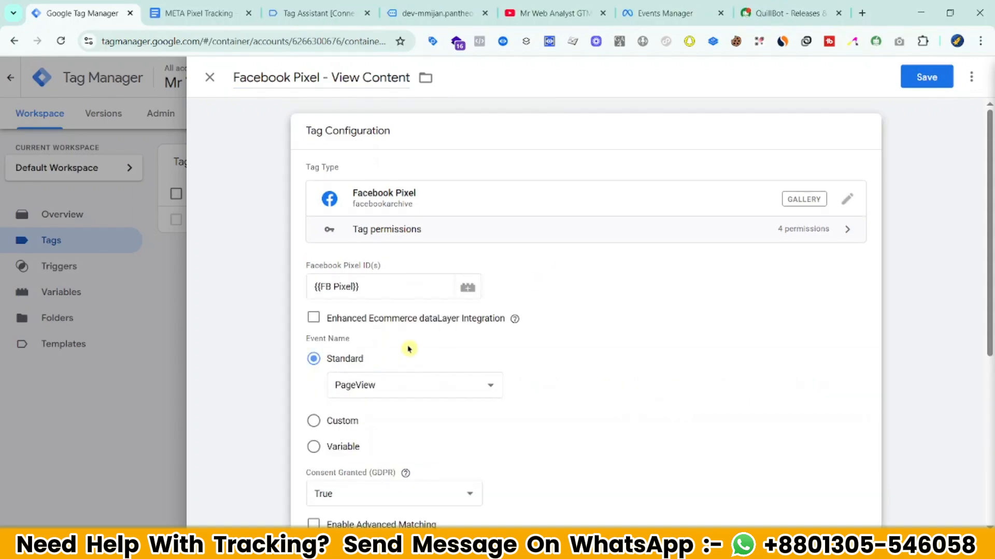
pyautogui.scroll(-1, 409, 349)
pyautogui.click(437, 320)
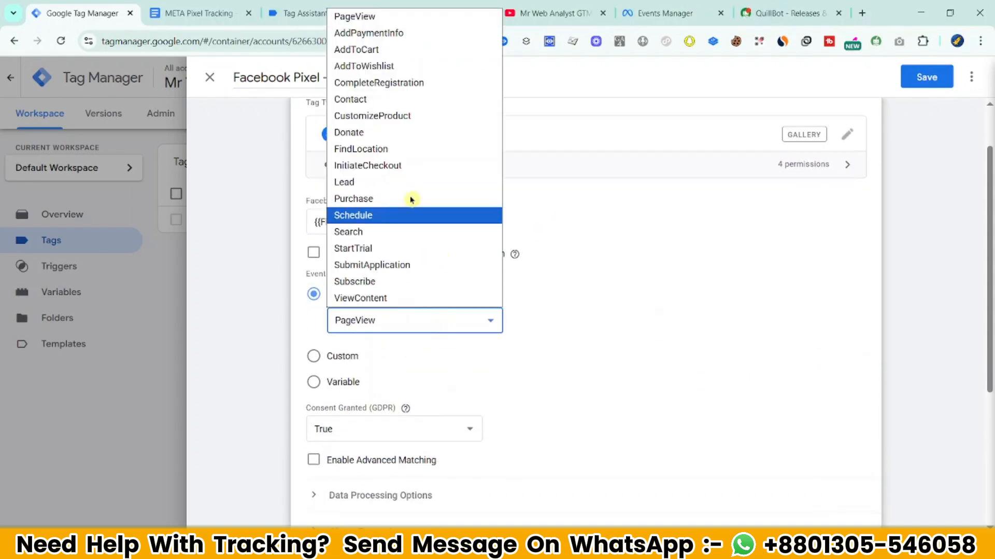
pyautogui.click(400, 299)
pyautogui.scroll(-2, 448, 337)
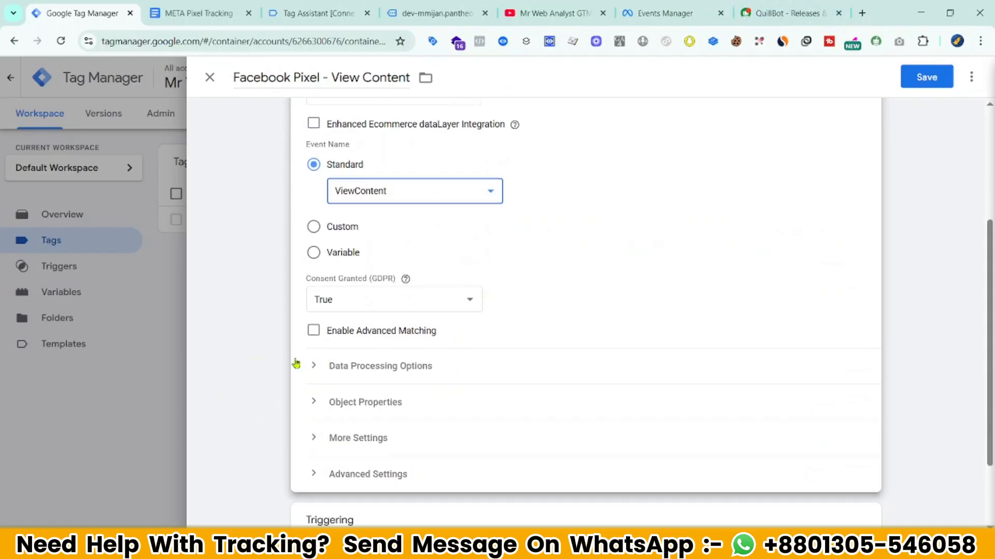
# - Open the object properties of the View Content tag and add five empty property rows
pyautogui.scroll(-1, 337, 355)
pyautogui.click(368, 342)
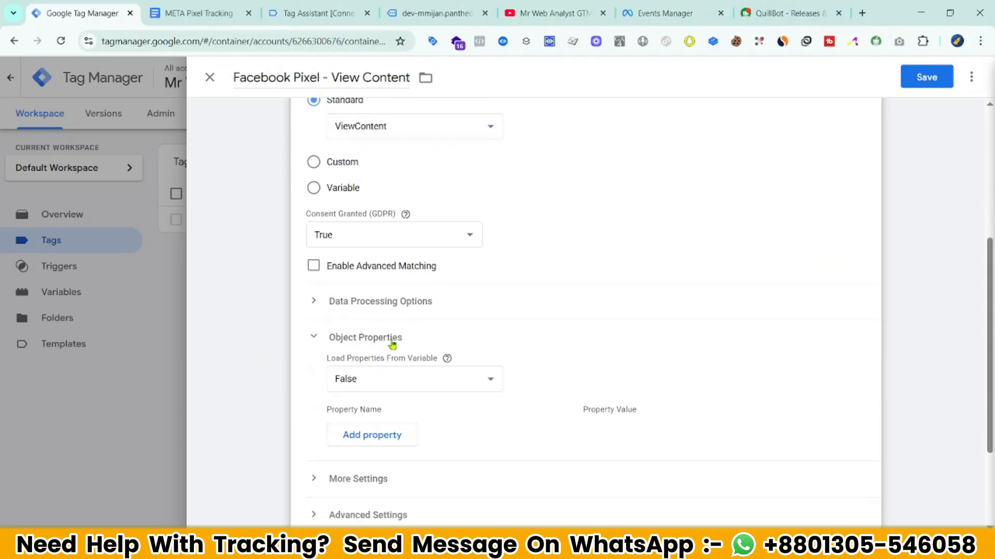
pyautogui.click(354, 438)
pyautogui.scroll(-3, 333, 461)
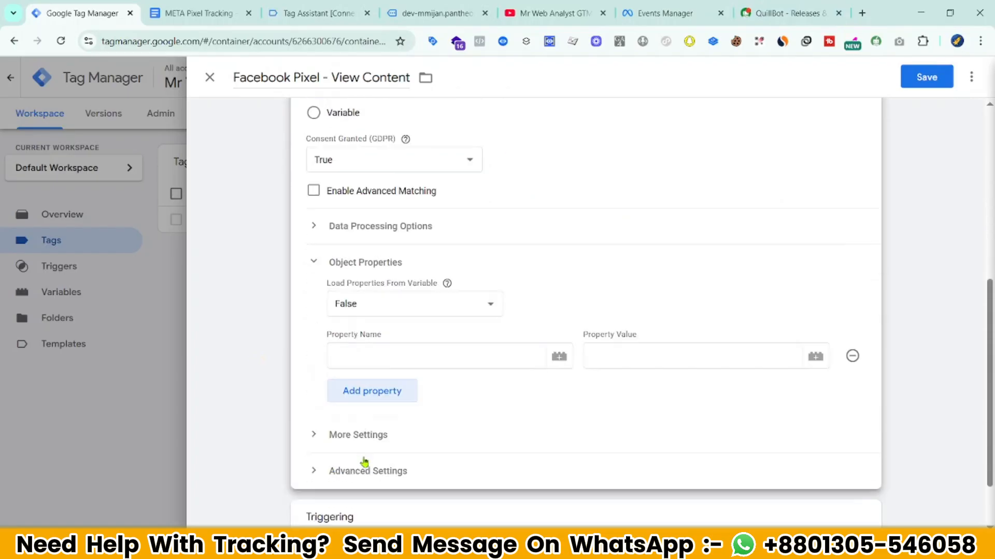
pyautogui.click(404, 291)
pyautogui.click(377, 326)
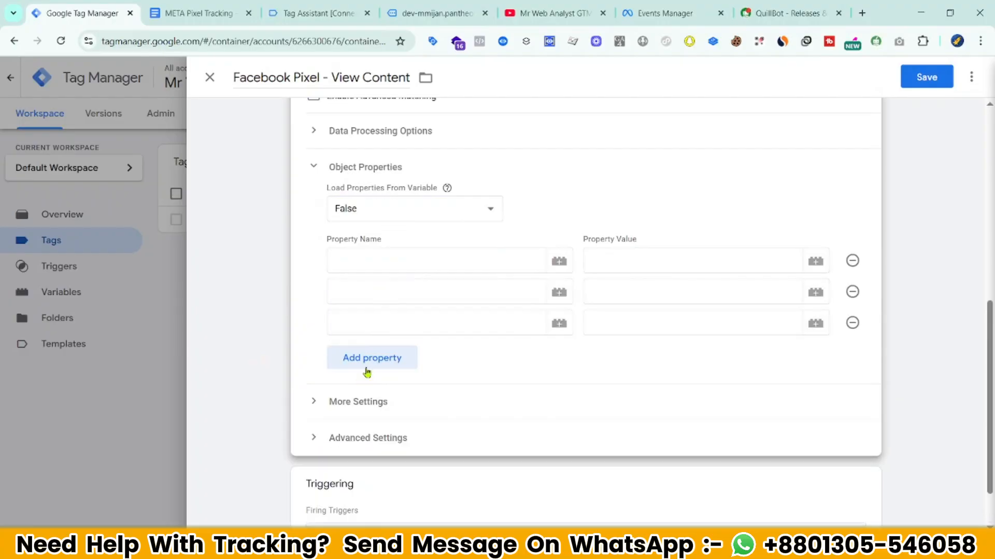
pyautogui.click(368, 368)
pyautogui.click(372, 389)
# - Copy content_ids from the variables table in the META Pixel Tracking document into the first property name of the tag
pyautogui.click(435, 256)
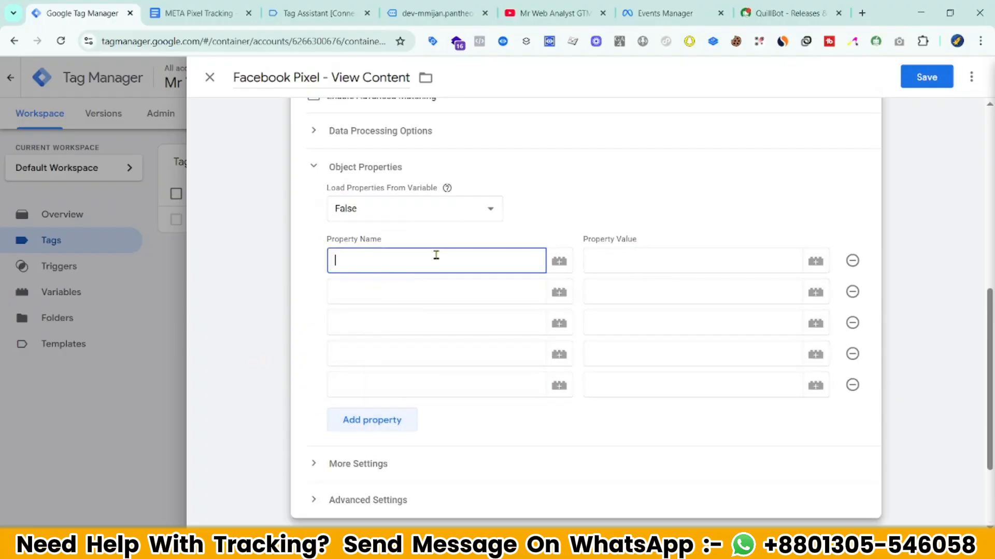
pyautogui.click(215, 19)
pyautogui.scroll(-10, 513, 337)
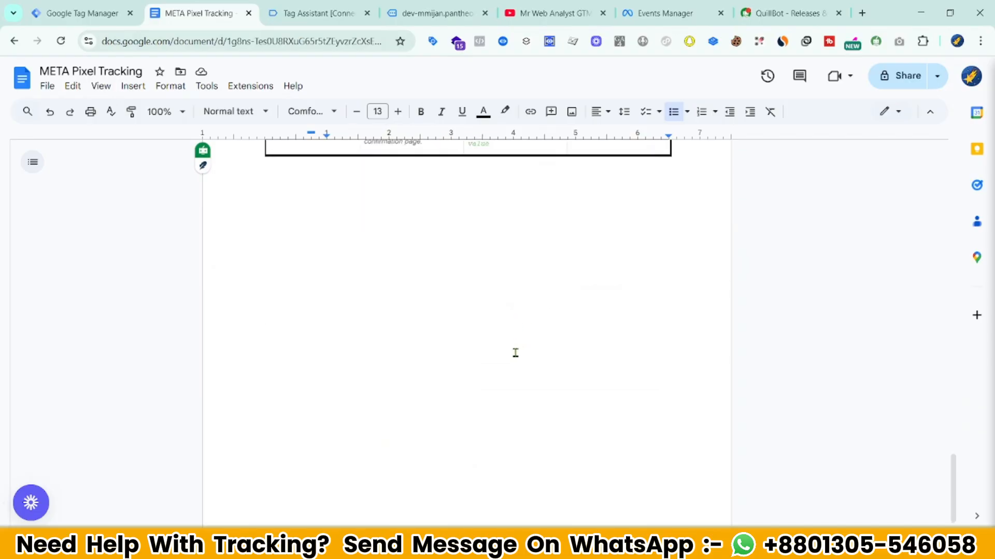
pyautogui.scroll(10, 515, 352)
pyautogui.moveTo(342, 294); pyautogui.dragTo(264, 291)
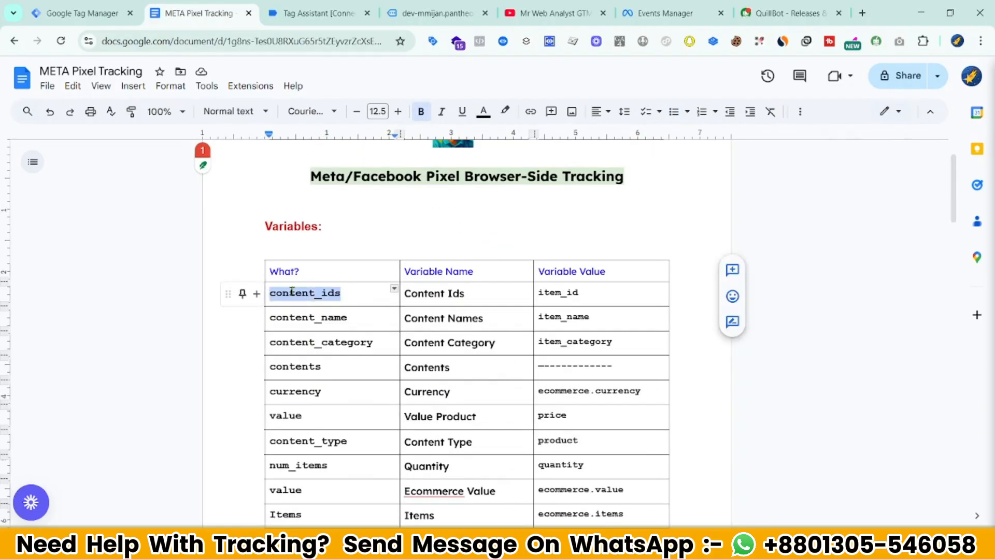
pyautogui.hotkey('ctrl', 'c')
pyautogui.click(83, 13)
pyautogui.hotkey('ctrl', 'v')
pyautogui.press('Tab')
# - Copy content_name from the document's variables table into the second property name
pyautogui.click(204, 15)
pyautogui.moveTo(348, 318); pyautogui.dragTo(269, 317)
pyautogui.hotkey('ctrl', 'c')
pyautogui.click(83, 13)
pyautogui.hotkey('ctrl', 'v')
pyautogui.press('Tab')
# - Copy content_category from the document's variables table into the third property name
pyautogui.click(204, 15)
pyautogui.click(370, 343)
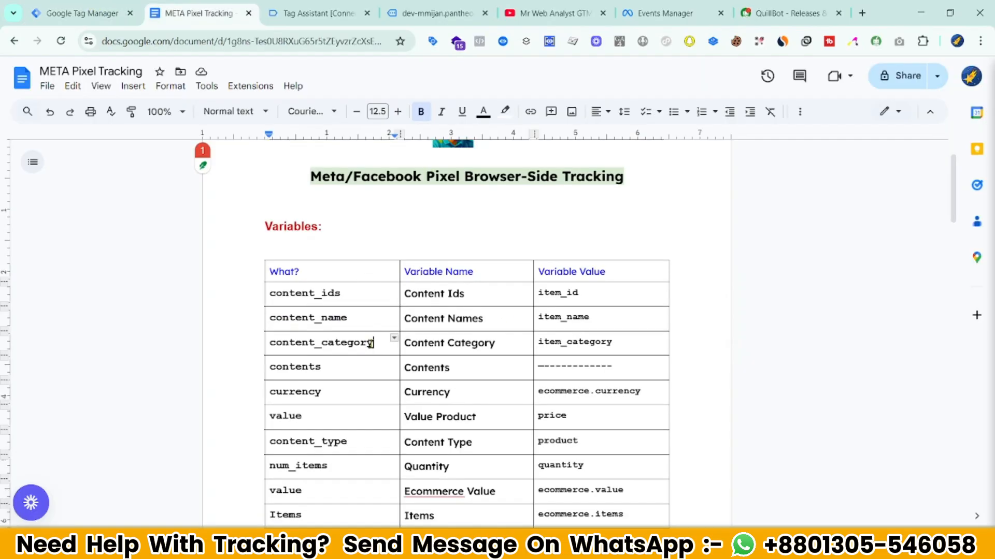
pyautogui.click(82, 5)
pyautogui.hotkey('ctrl', 'v')
pyautogui.press('Tab')
# - Copy contents from the document's variables table into the fourth property name
pyautogui.click(204, 14)
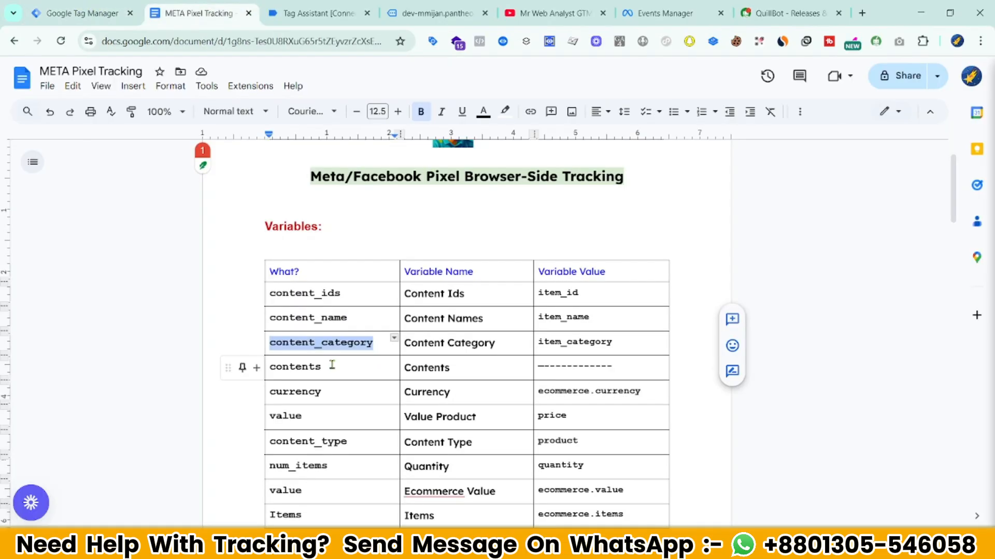
pyautogui.moveTo(322, 366); pyautogui.dragTo(284, 365)
pyautogui.hotkey('ctrl', 'c')
pyautogui.hotkey('ctrl', 'shift', 'Tab')
pyautogui.hotkey('ctrl', 'v')
pyautogui.press('Tab')
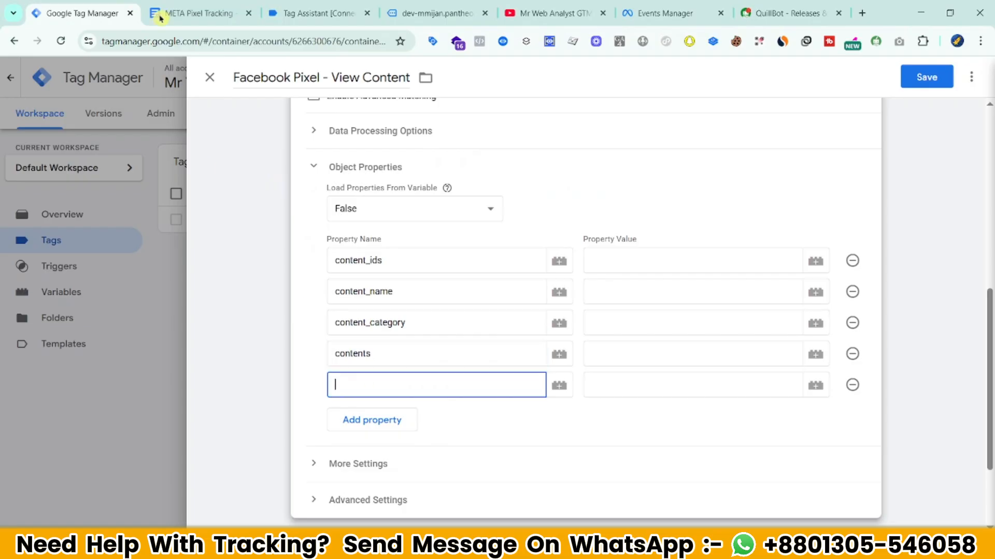
# - Copy currency and value from the document's variables table into the fifth and sixth property names
pyautogui.hotkey('ctrl', 'Tab')
pyautogui.moveTo(321, 392); pyautogui.dragTo(277, 415)
pyautogui.hotkey('ctrl', 'c')
pyautogui.hotkey('ctrl', 'shift', 'Tab')
pyautogui.hotkey('ctrl', 'v')
pyautogui.press('Tab')
pyautogui.hotkey('ctrl', 'Tab')
pyautogui.hotkey('ctrl', 'c')
pyautogui.hotkey('ctrl', 'shift', 'Tab')
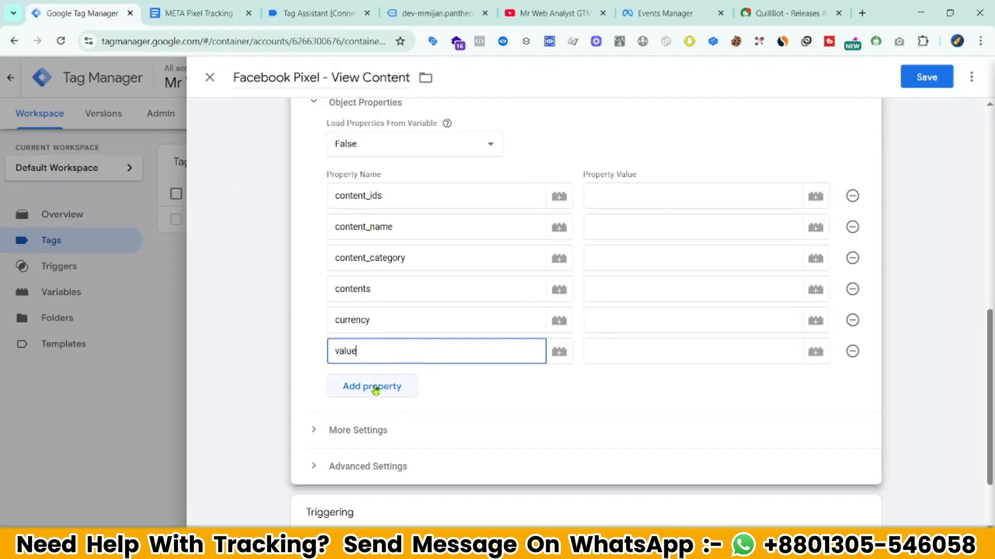
# - Add a seventh property and name it content_type, copied from the document's variables table
pyautogui.click(375, 389)
pyautogui.hotkey('ctrl', 'Tab')
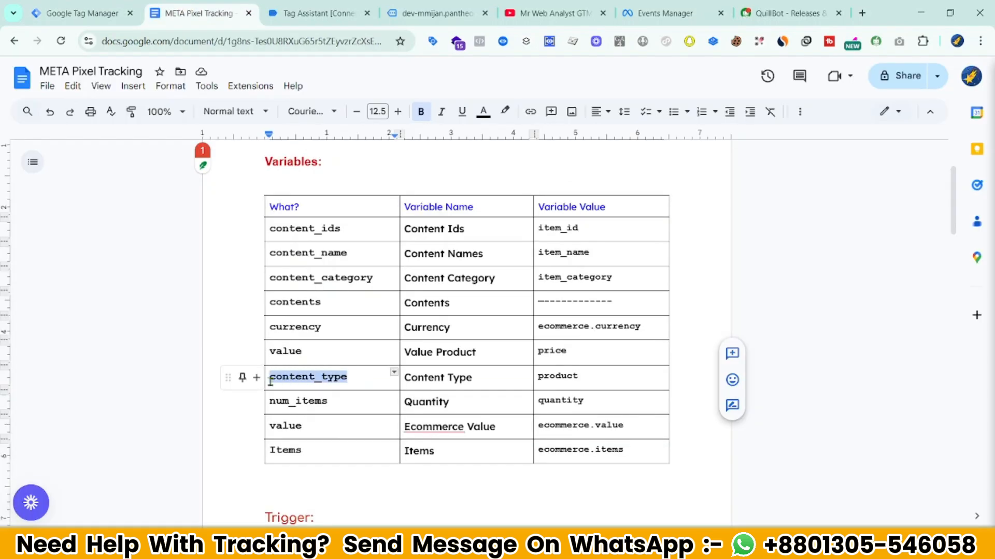
pyautogui.hotkey('ctrl', 'c')
pyautogui.hotkey('ctrl', 'shift', 'Tab')
pyautogui.click(181, 9)
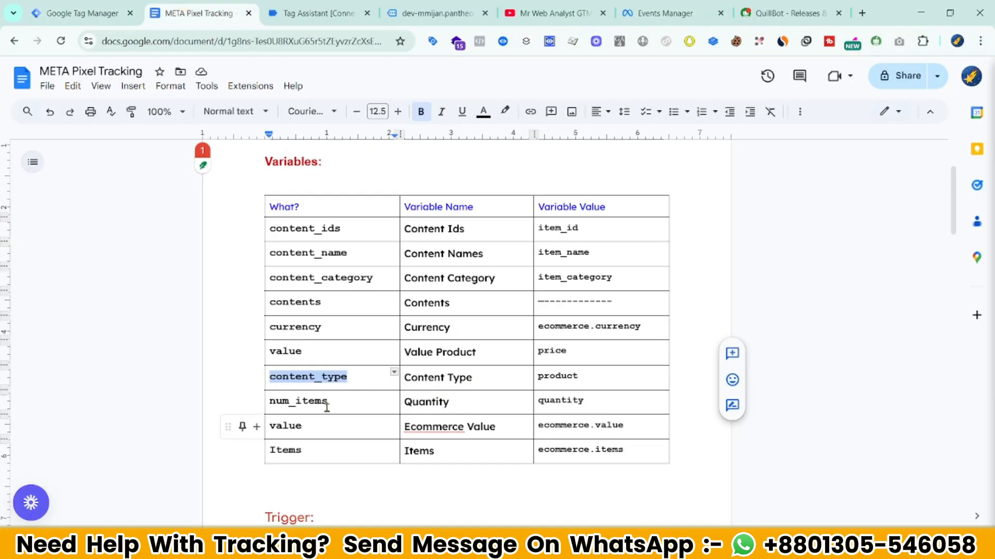
pyautogui.click(124, 9)
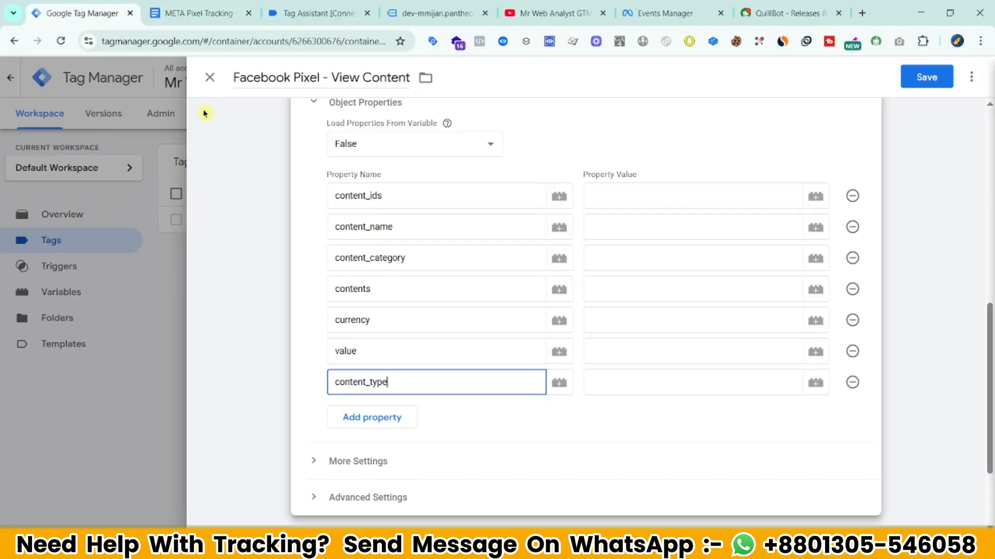
# - Set the value of content_ids to {{Content Ids}} and of content_name to {{Content Names}}
pyautogui.click(640, 194)
pyautogui.write('{{id')
pyautogui.click(627, 220)
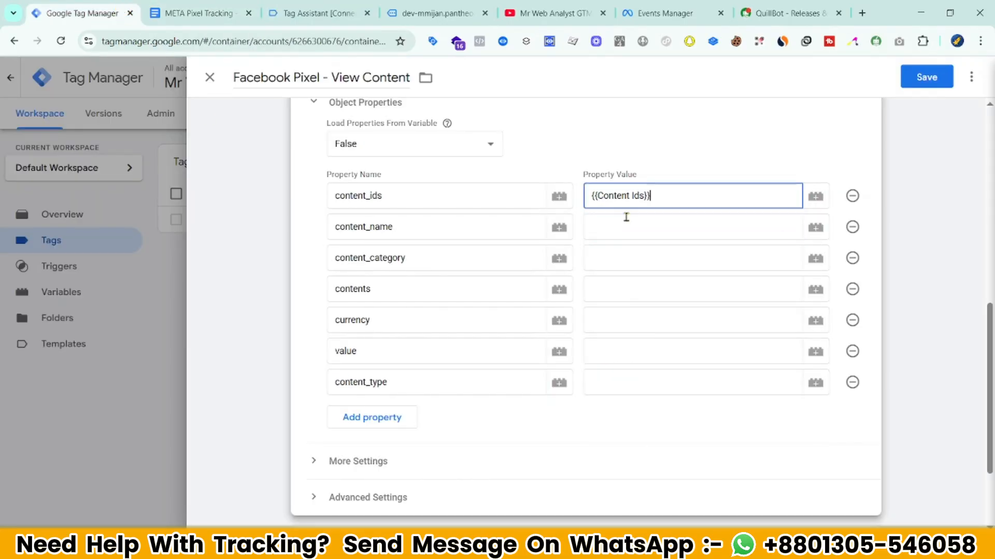
pyautogui.click(626, 222)
pyautogui.write('{{name')
pyautogui.click(628, 257)
# - Set the value of content_category to {{Content Category}} and of contents to {{Contents}}
pyautogui.click(638, 258)
pyautogui.write('{{c')
pyautogui.doubleClick(652, 289)
pyautogui.write('{{con')
pyautogui.click(624, 381)
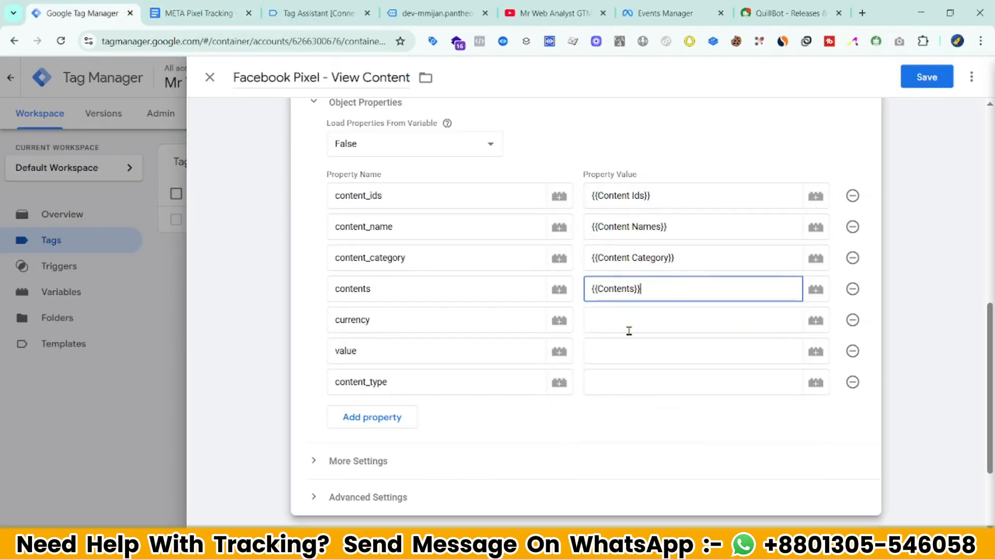
# - Set currency to {{Currency}}, value to {{Value Product}} and content_type to the plain text product
pyautogui.click(630, 322)
pyautogui.write('{{cu')
pyautogui.click(630, 343)
pyautogui.click(631, 351)
pyautogui.write('{{valu')
pyautogui.click(644, 400)
pyautogui.click(641, 383)
pyautogui.write('pr')
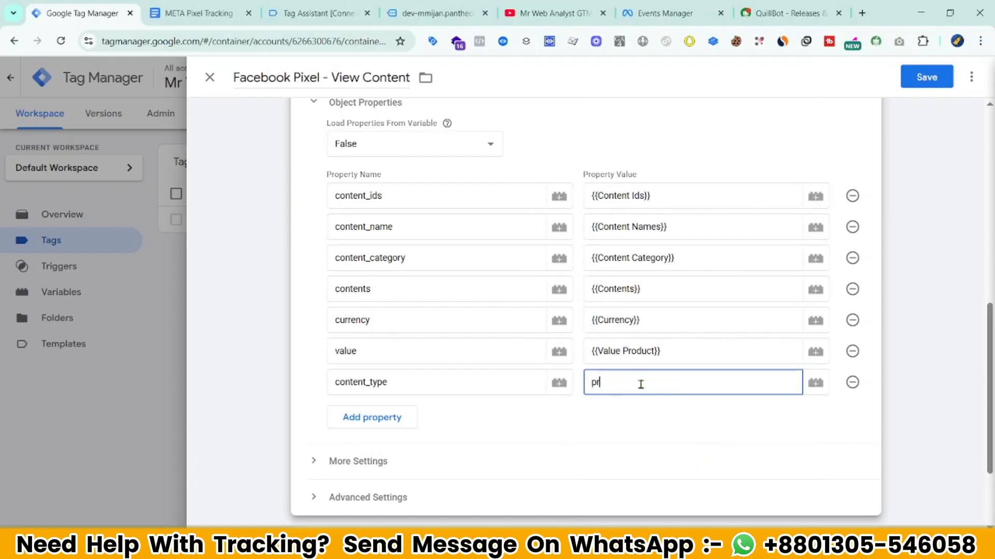
pyautogui.write('oduct')
# - Replace the All Pages trigger of the View Content tag with view_item and save the tag
pyautogui.scroll(-2, 533, 397)
pyautogui.click(537, 435)
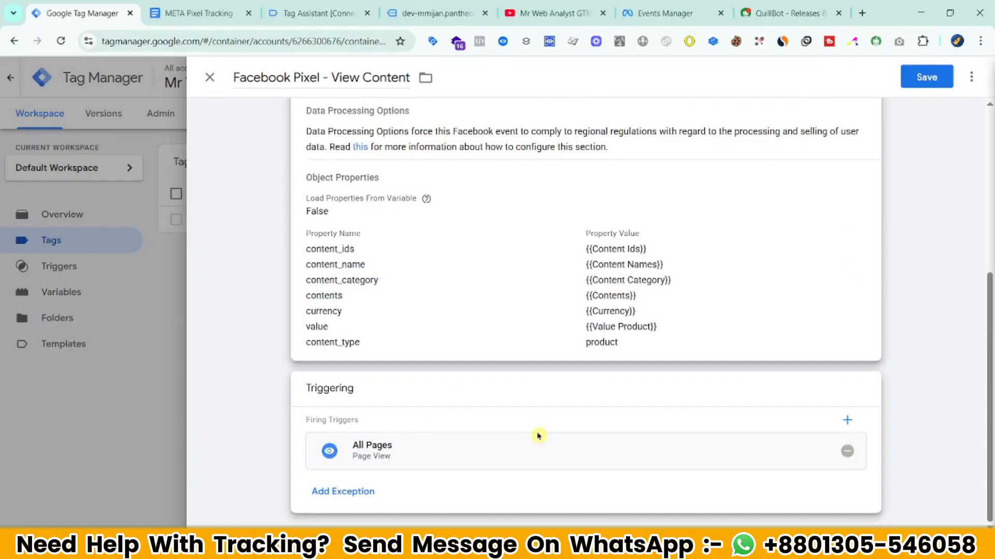
pyautogui.click(840, 451)
pyautogui.click(691, 417)
pyautogui.click(446, 285)
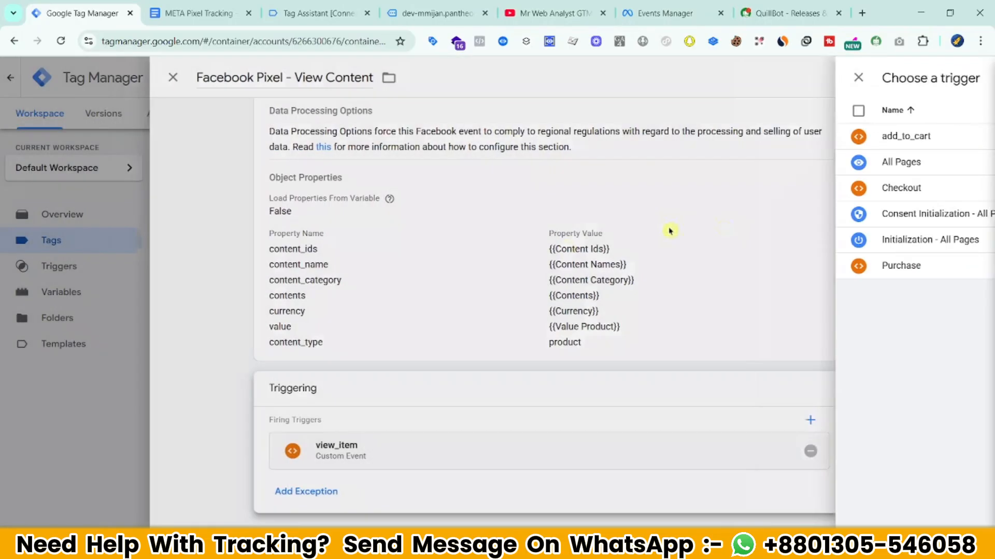
pyautogui.scroll(5, 793, 226)
pyautogui.click(925, 78)
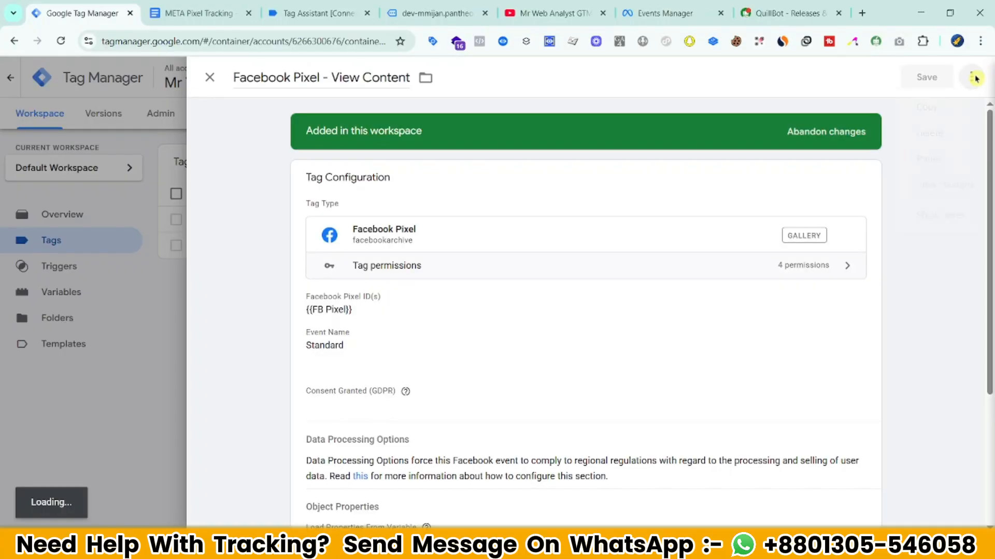
# - Duplicate the Facebook Pixel - View Content tag and name the copy Facebook Pixel - Add To Cart
pyautogui.click(933, 107)
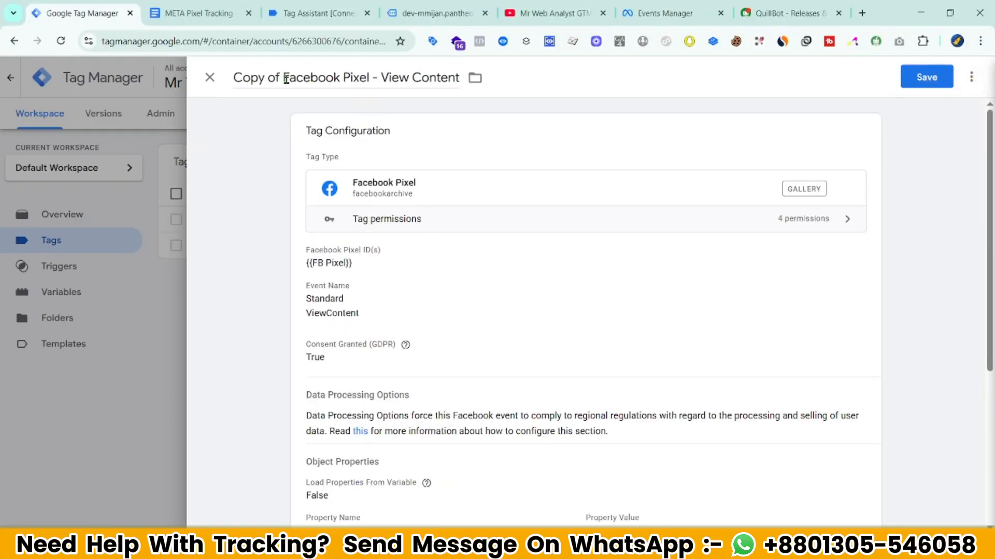
pyautogui.press('BackSpace')
pyautogui.press('BackSpace')
pyautogui.press('BackSpace')
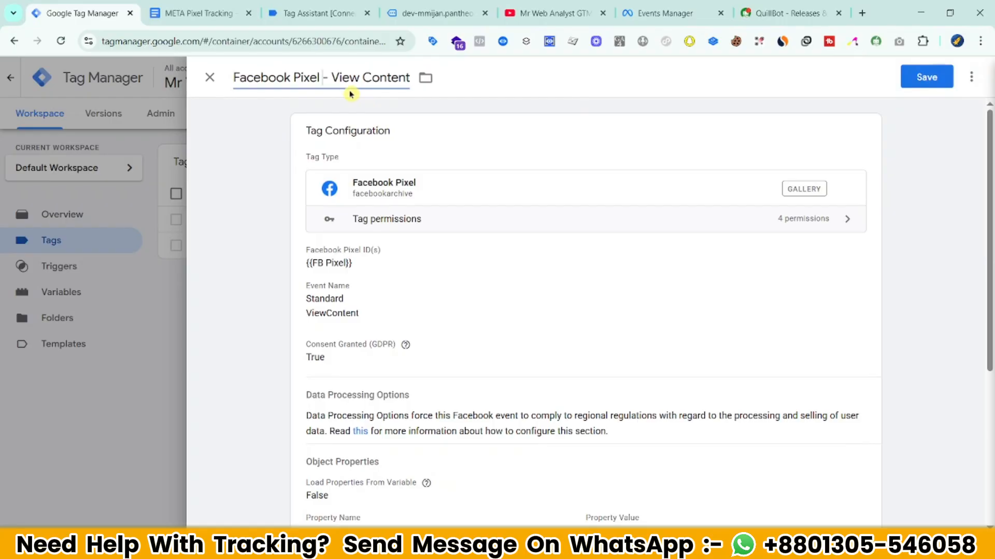
pyautogui.hotkey('shift', 'End')
pyautogui.press('Delete')
pyautogui.write('Add To Cart')
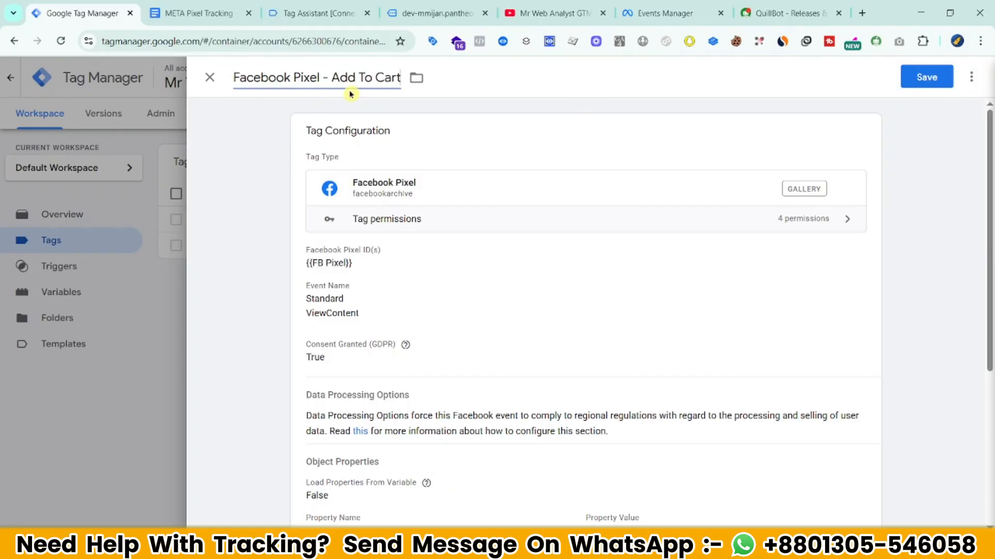
# - Set the standard event of the Facebook Pixel - Add To Cart tag to AddToCart
pyautogui.click(461, 327)
pyautogui.click(396, 320)
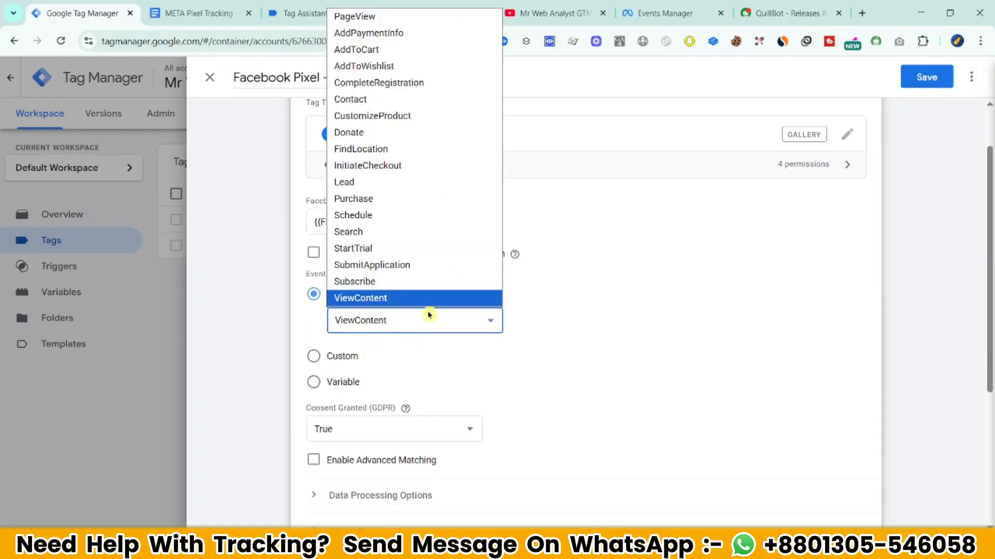
pyautogui.click(409, 53)
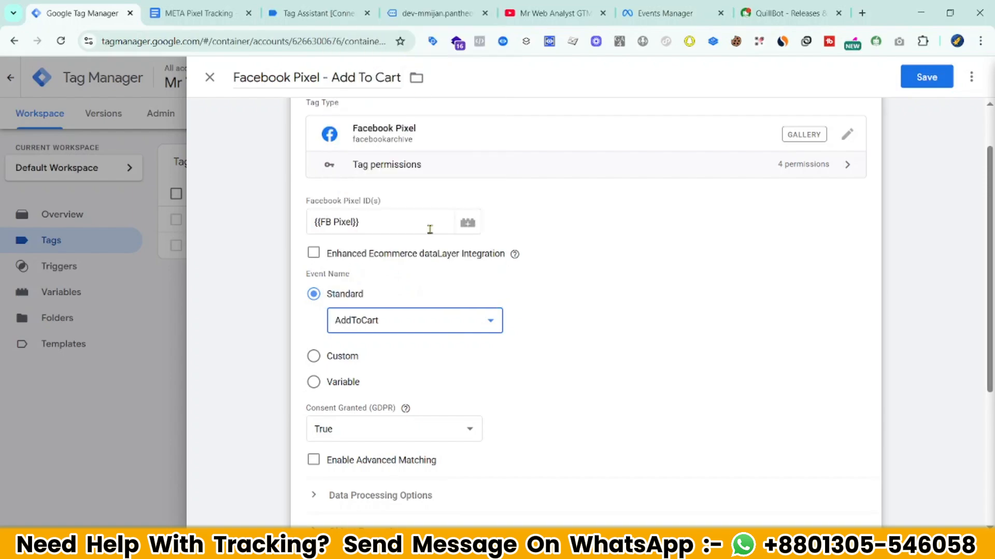
# - Add the object property num_items, its name copied from the document's variables table, with the value {{Quantity}}
pyautogui.scroll(-4, 521, 296)
pyautogui.click(367, 303)
pyautogui.scroll(-3, 487, 306)
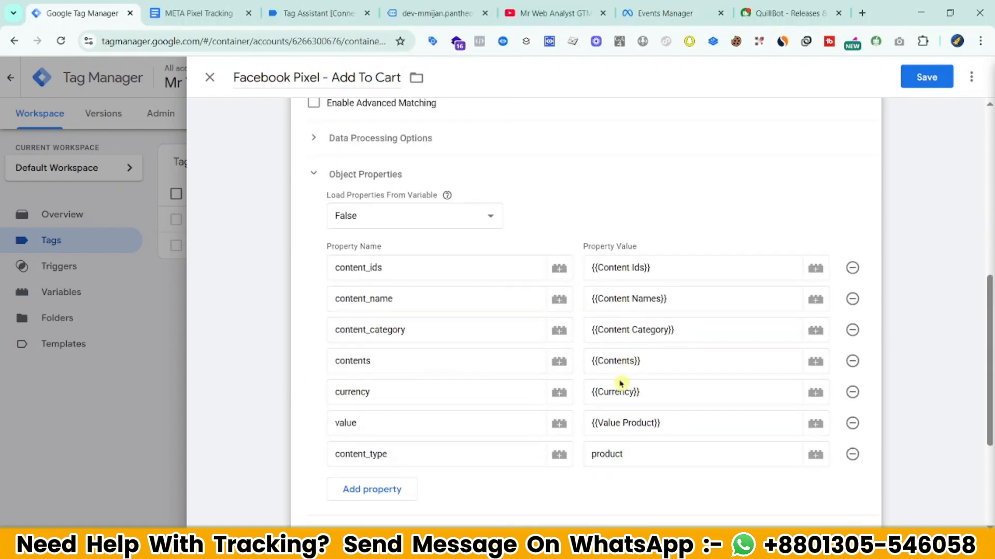
pyautogui.click(417, 489)
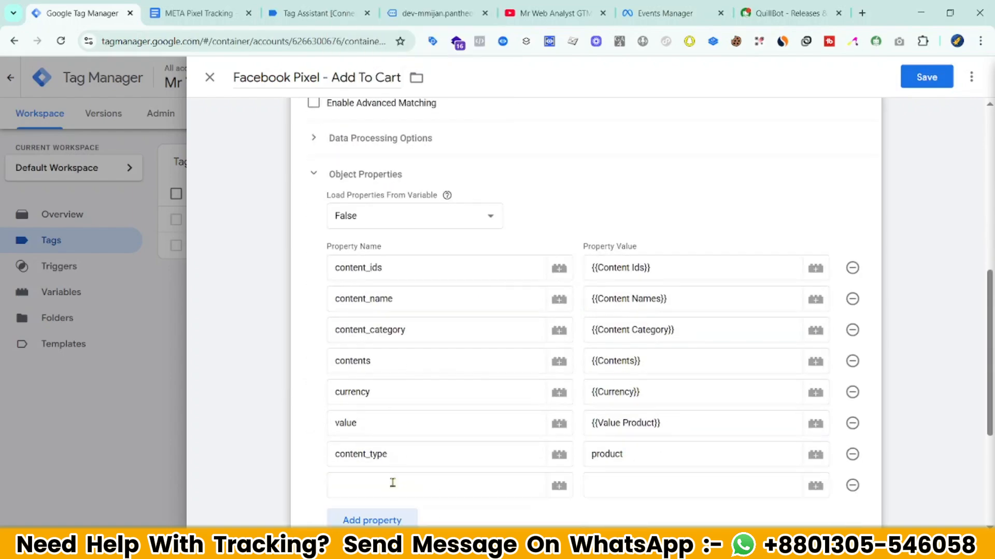
pyautogui.click(158, 4)
pyautogui.doubleClick(284, 403)
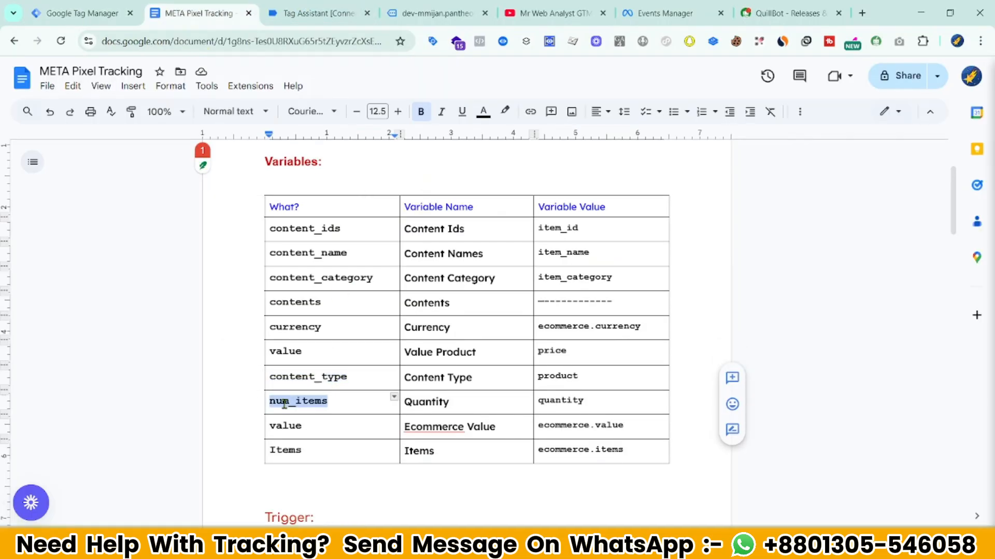
pyautogui.click(83, 13)
pyautogui.hotkey('ctrl', 'v')
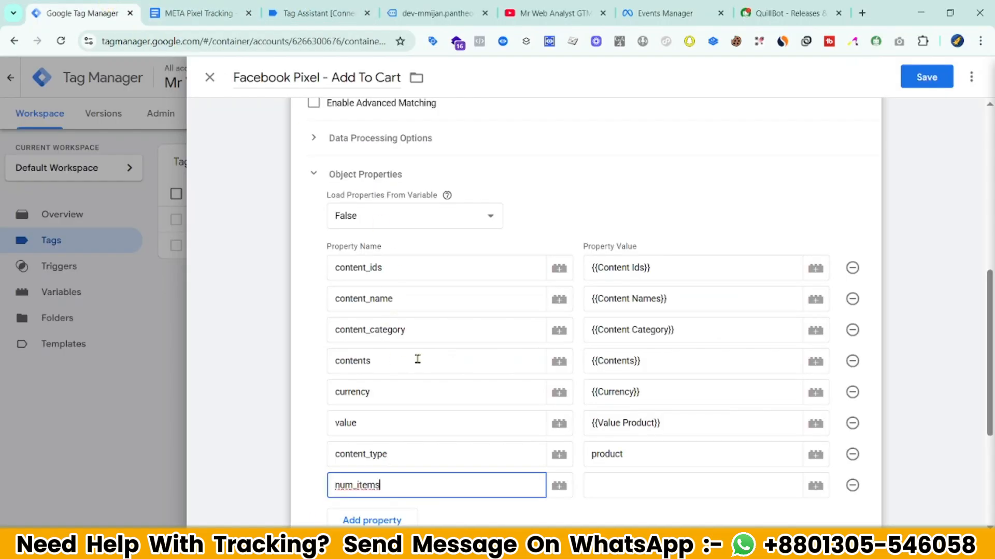
pyautogui.click(683, 494)
pyautogui.write('{{qu')
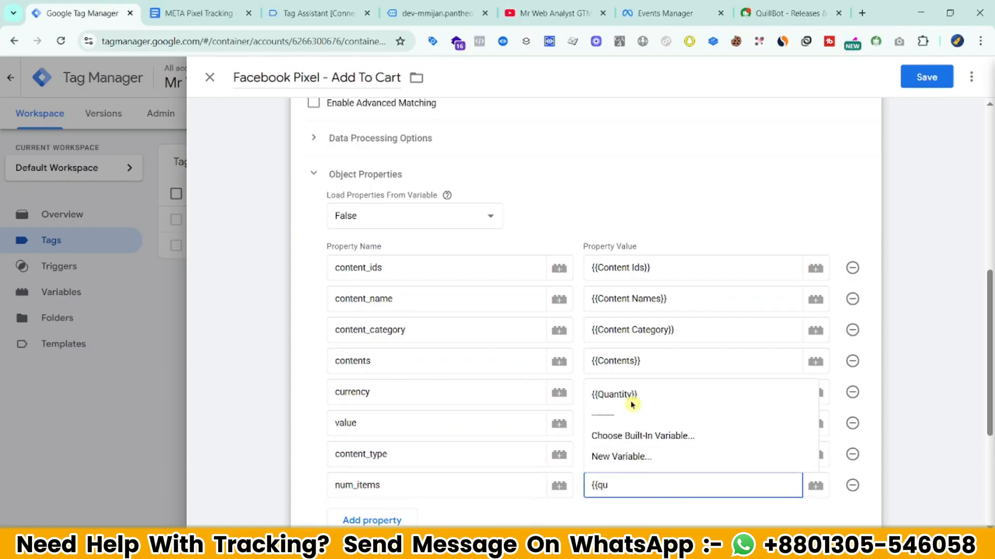
pyautogui.click(631, 402)
# - Replace the view_item trigger of the Add To Cart tag with add_to_cart and save the tag
pyautogui.scroll(-4, 622, 400)
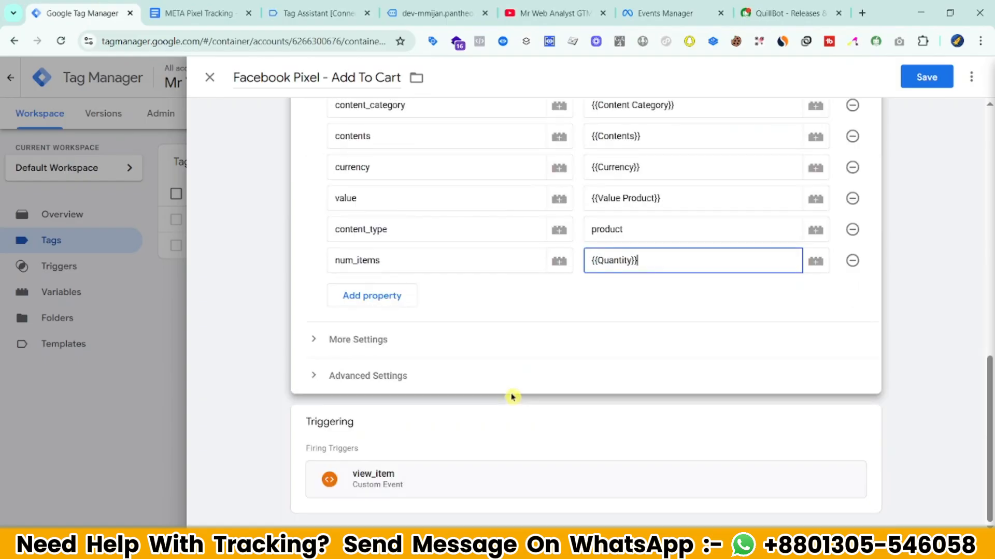
pyautogui.click(616, 448)
pyautogui.click(849, 455)
pyautogui.click(562, 416)
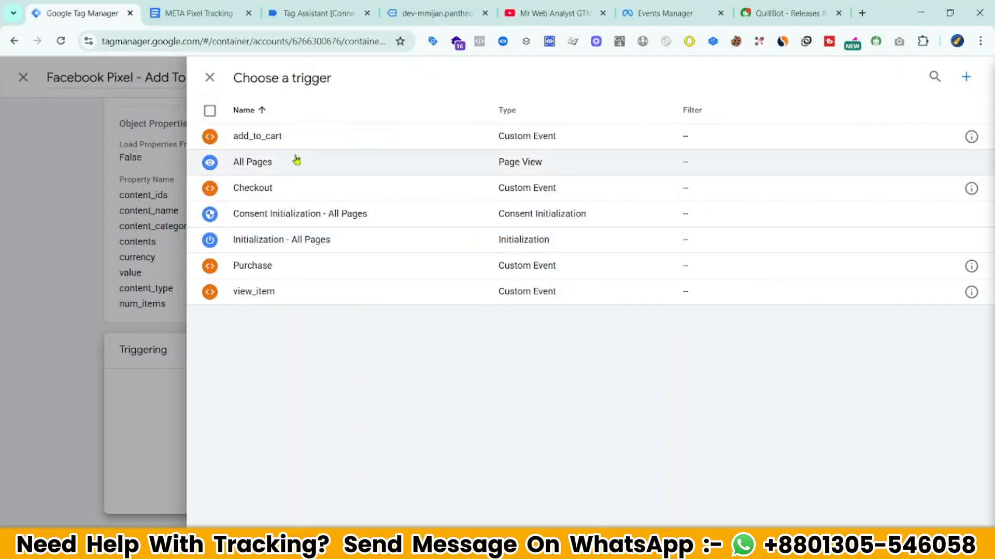
pyautogui.click(298, 135)
pyautogui.click(927, 76)
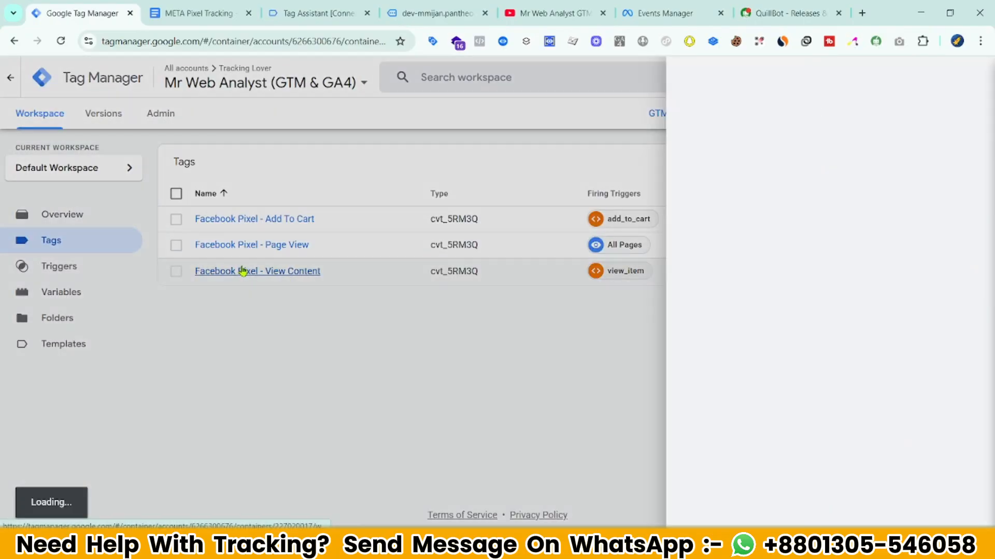
# - Duplicate the Facebook Pixel - View Content tag and name the copy Facebook Pixel - Checkout
pyautogui.click(243, 271)
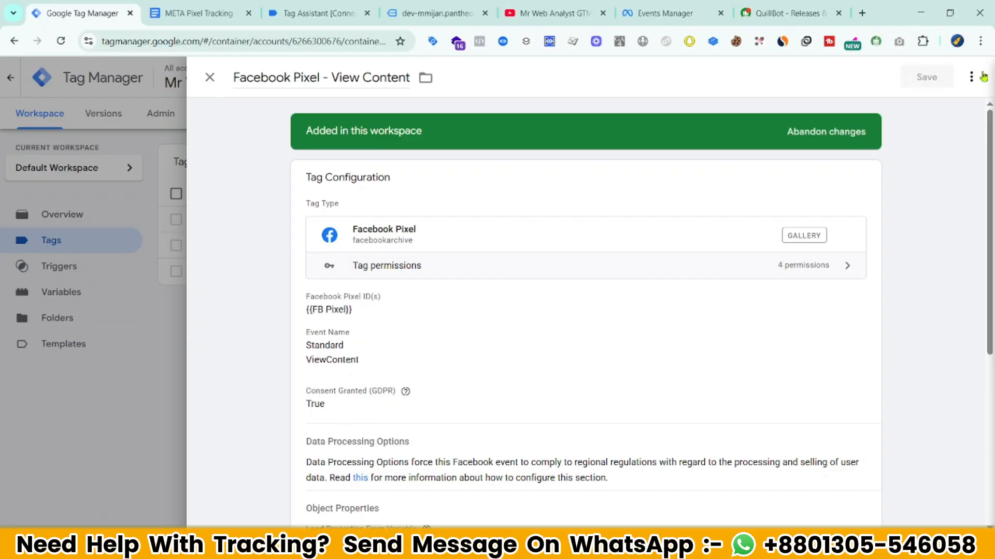
pyautogui.click(971, 77)
pyautogui.click(934, 104)
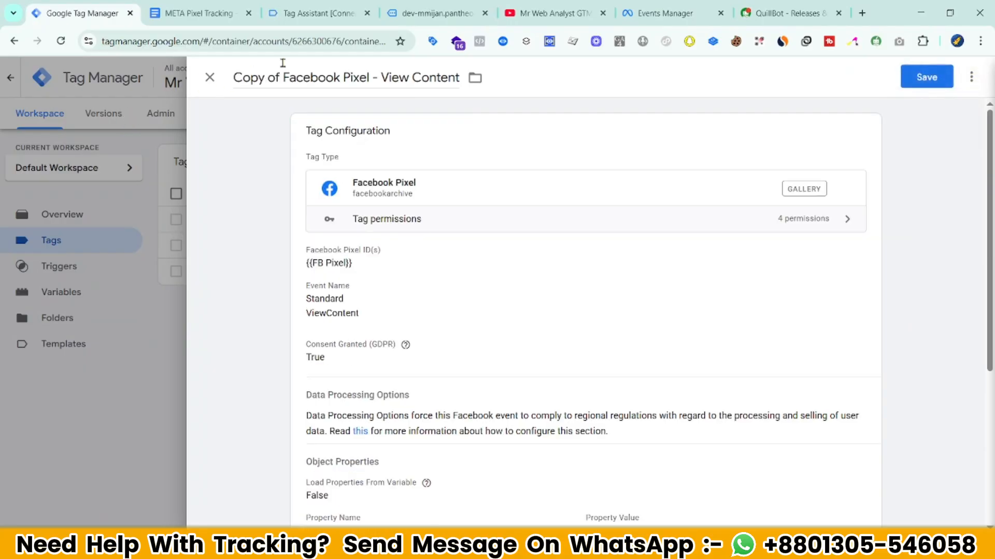
pyautogui.moveTo(282, 78); pyautogui.dragTo(234, 78)
pyautogui.press('BackSpace')
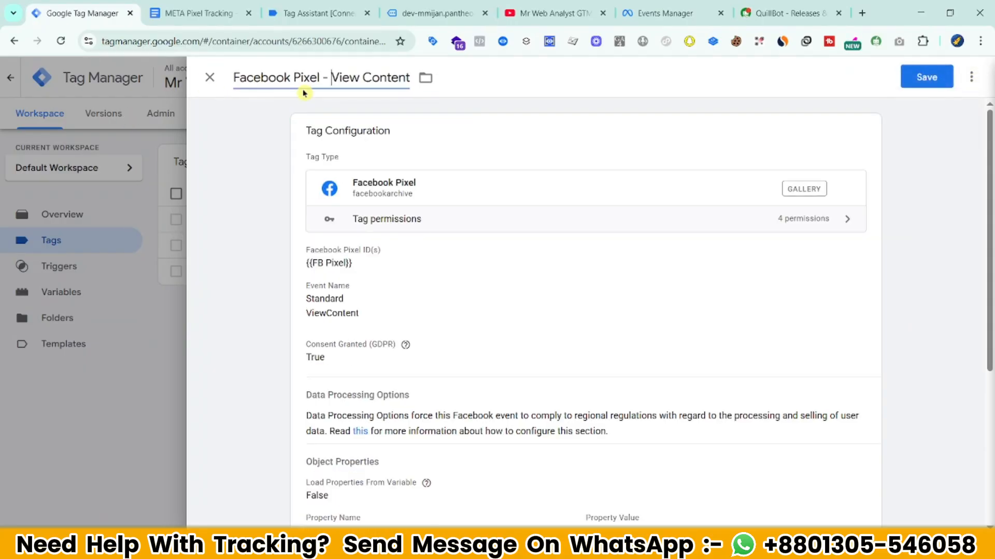
pyautogui.hotkey('shift', 'End')
pyautogui.write('Check')
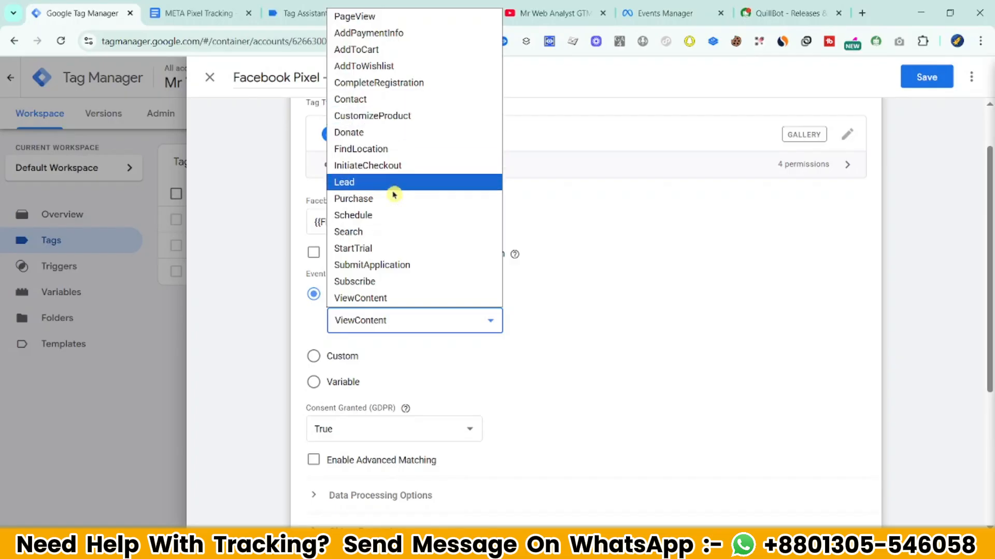
# - Set the standard event of the Facebook Pixel - Checkout tag to InitiateCheckout
pyautogui.click(386, 150)
pyautogui.click(386, 324)
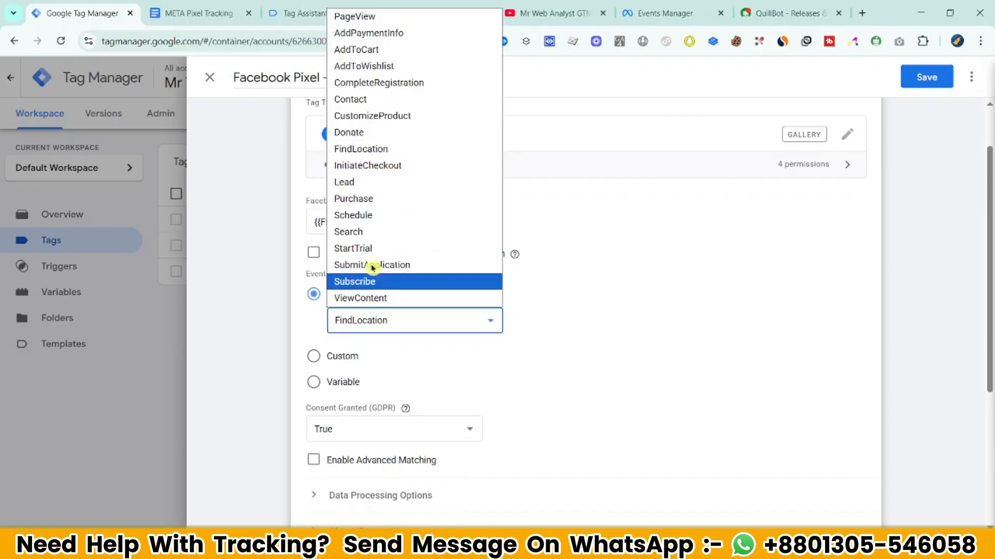
pyautogui.click(368, 165)
# - Change the value object property of the Checkout tag to the {{Ecommerce Value}} variable
pyautogui.scroll(-4, 471, 380)
pyautogui.click(378, 293)
pyautogui.scroll(-5, 409, 439)
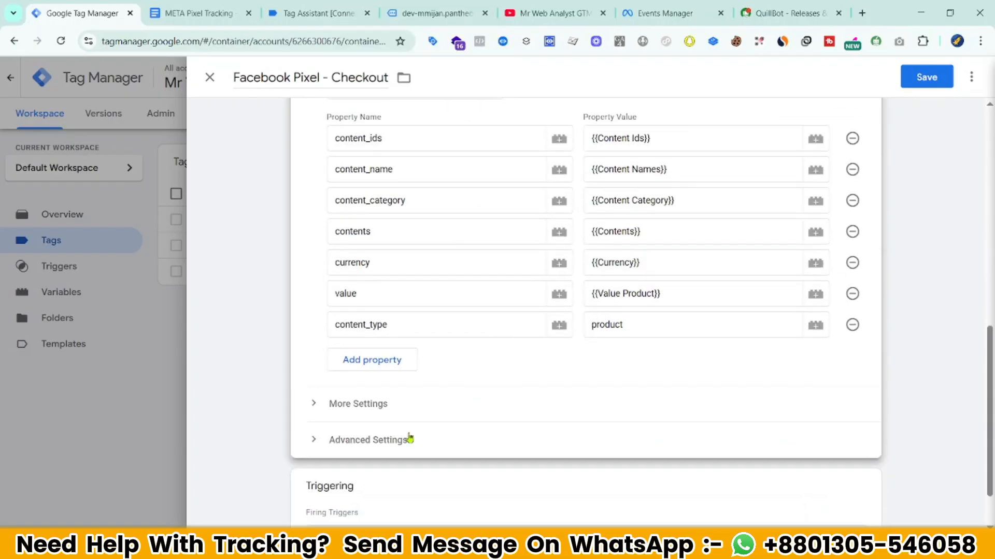
pyautogui.scroll(1, 386, 355)
pyautogui.tripleClick(673, 357)
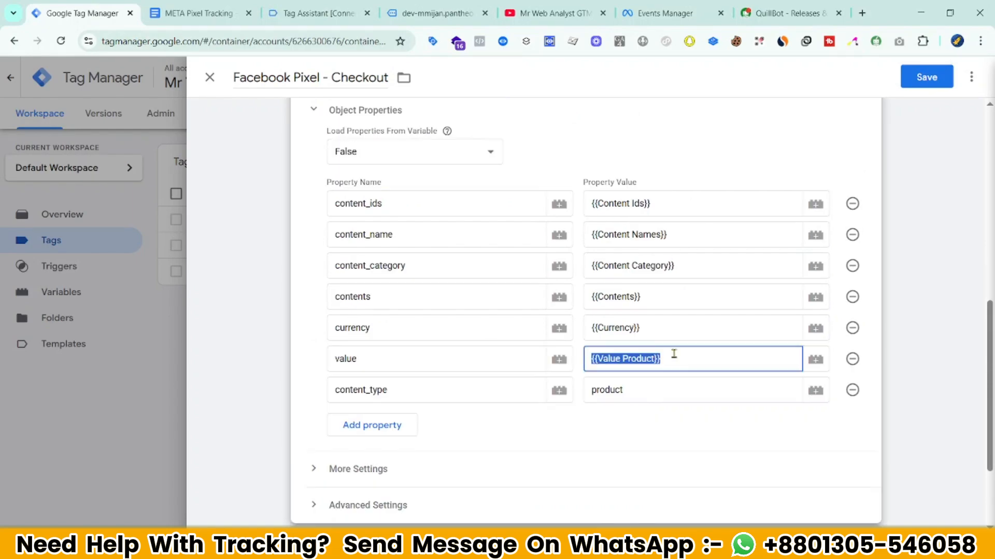
pyautogui.write('{{')
pyautogui.click(667, 387)
# - Replace the view_item trigger of the Checkout tag with the Checkout custom event trigger and save the tag
pyautogui.scroll(-3, 662, 421)
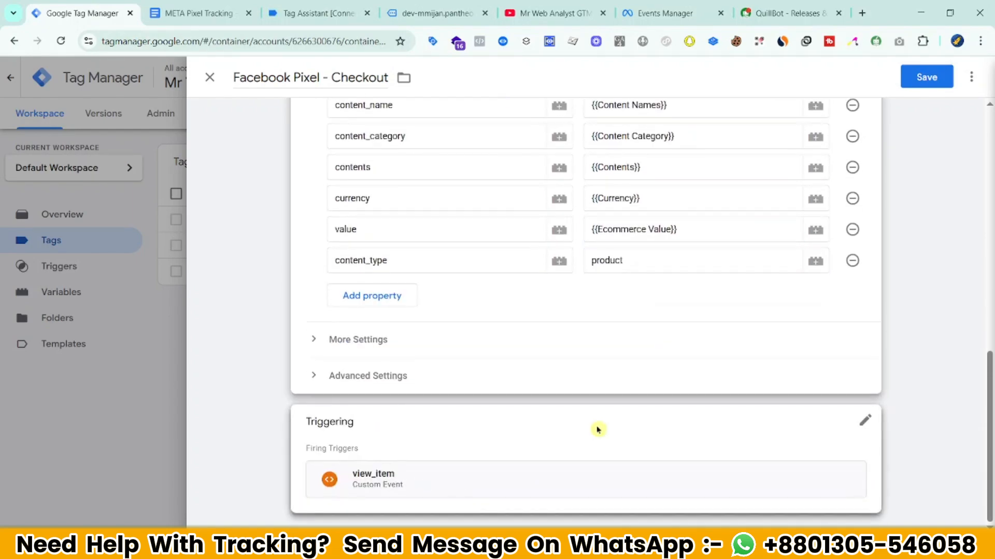
pyautogui.click(599, 429)
pyautogui.click(846, 454)
pyautogui.click(846, 456)
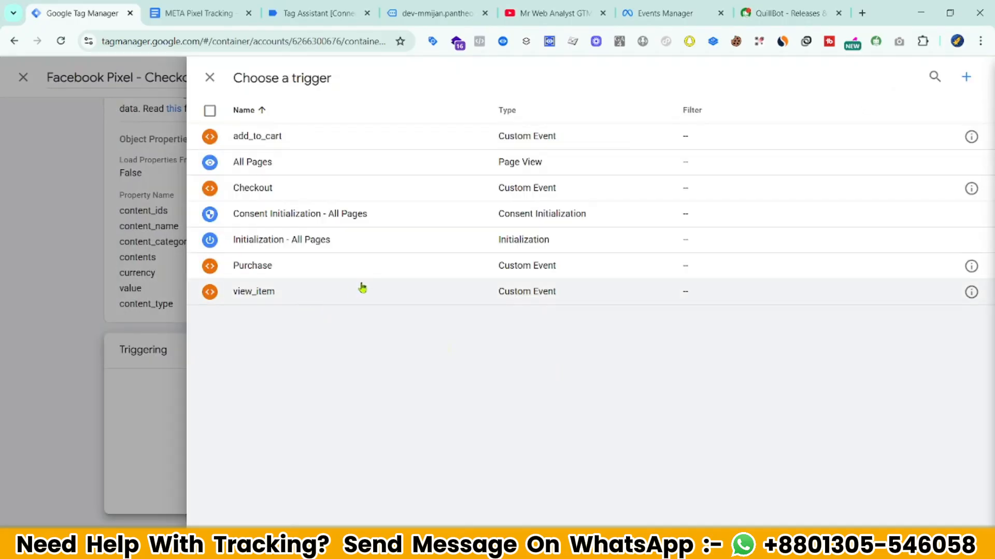
pyautogui.click(295, 193)
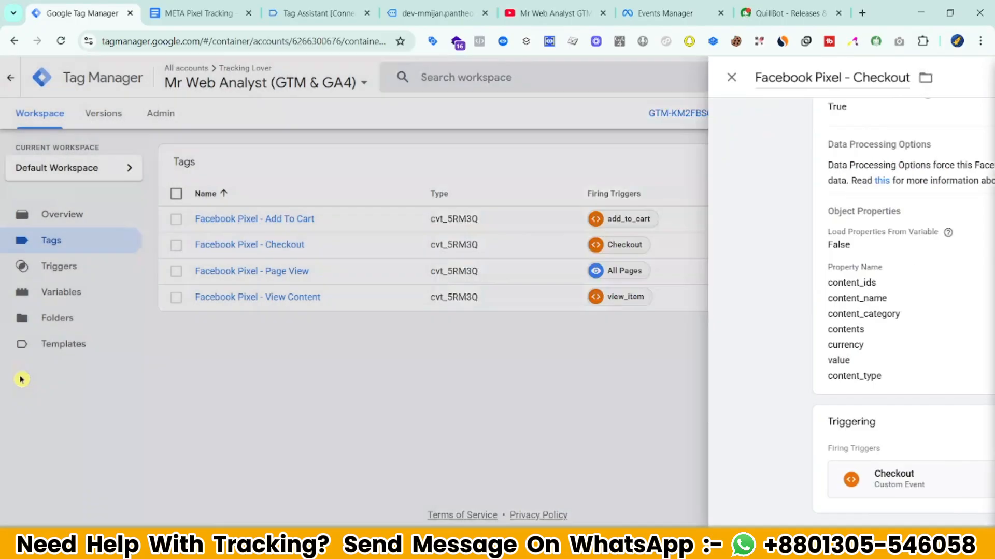
# - Duplicate the Facebook Pixel - Checkout tag and replace the copy's Checkout trigger with the Purchase custom event trigger
pyautogui.click(972, 76)
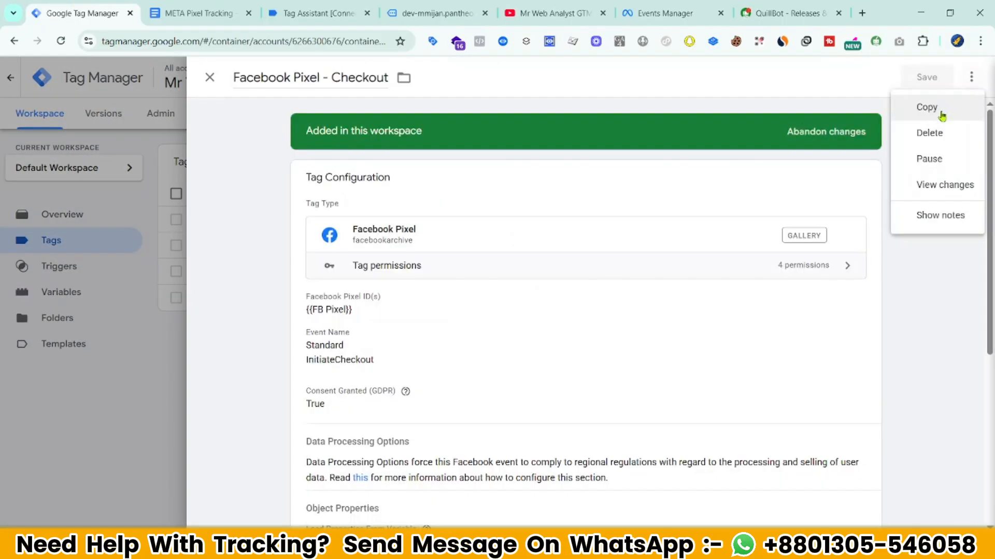
pyautogui.click(927, 107)
pyautogui.scroll(-10, 518, 342)
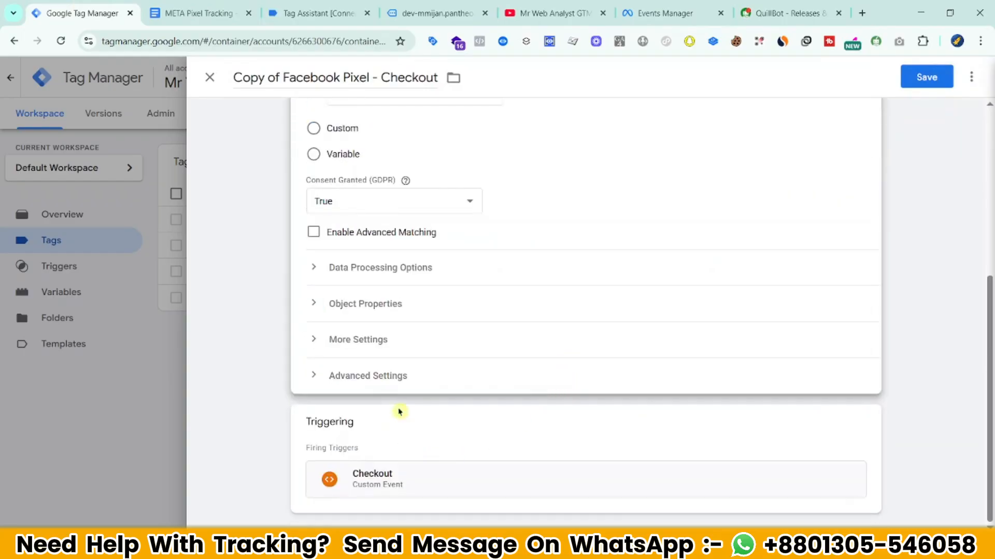
pyautogui.click(399, 412)
pyautogui.click(846, 451)
pyautogui.click(701, 413)
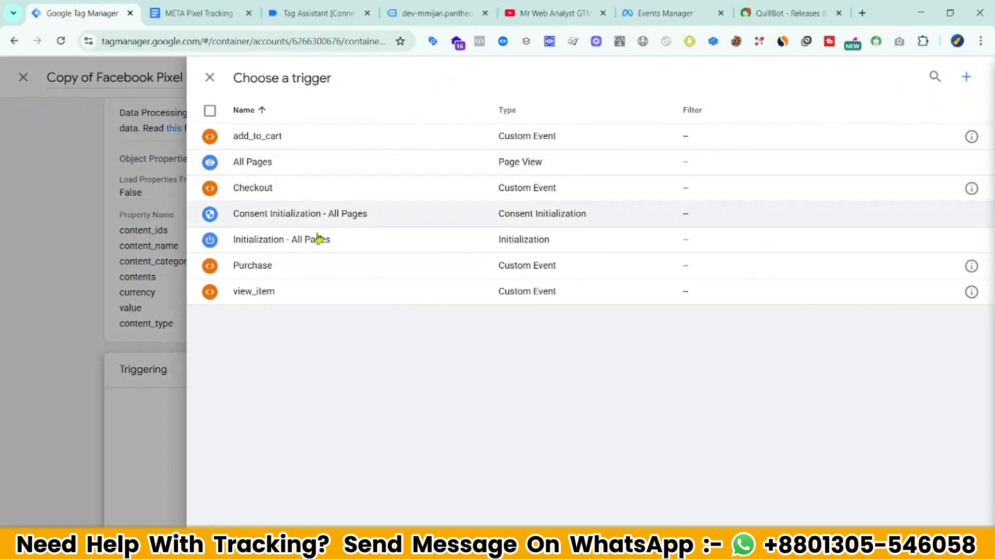
pyautogui.click(278, 266)
# - Set the standard event of the copied Checkout tag to Purchase and check its object properties
pyautogui.scroll(5, 437, 297)
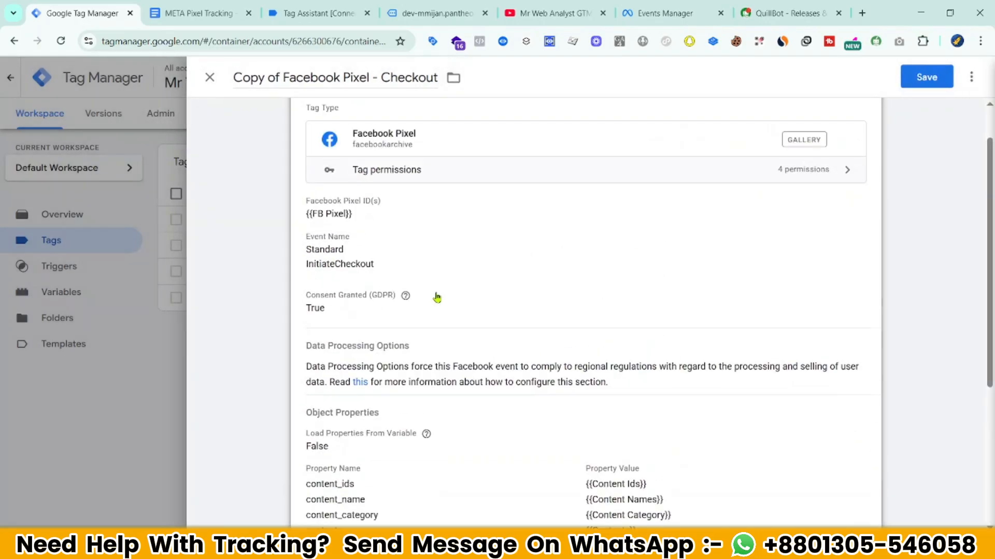
pyautogui.click(437, 297)
pyautogui.click(373, 332)
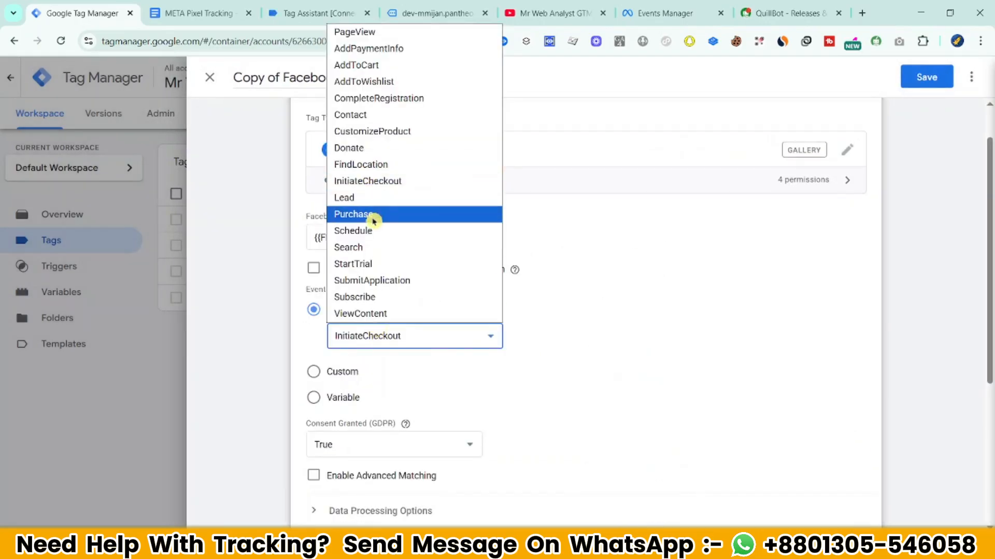
pyautogui.click(375, 214)
pyautogui.scroll(-5, 589, 370)
pyautogui.click(391, 312)
pyautogui.scroll(-5, 446, 444)
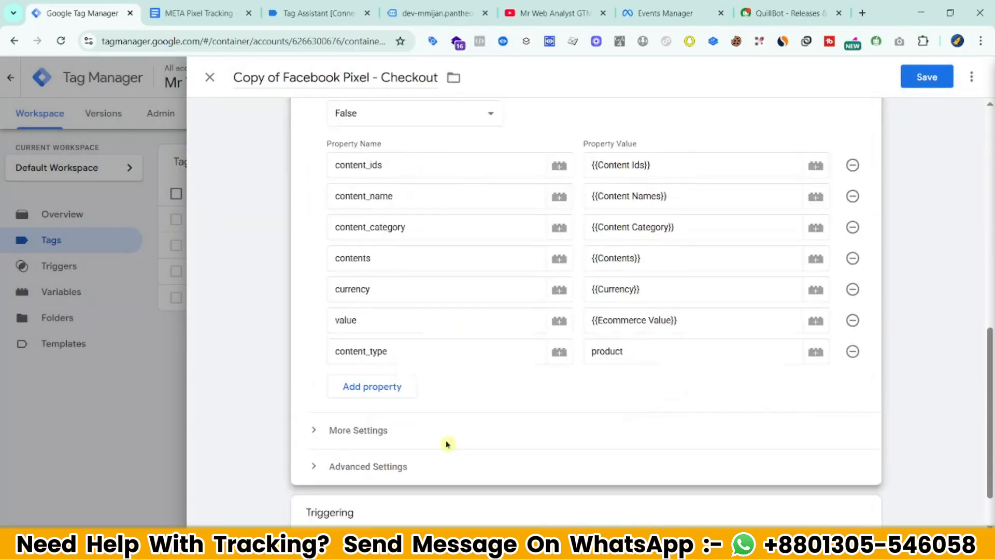
# - Rename the copied tag as Facebook Pixel - Purchase and save it
pyautogui.scroll(12, 417, 427)
pyautogui.doubleClick(403, 79)
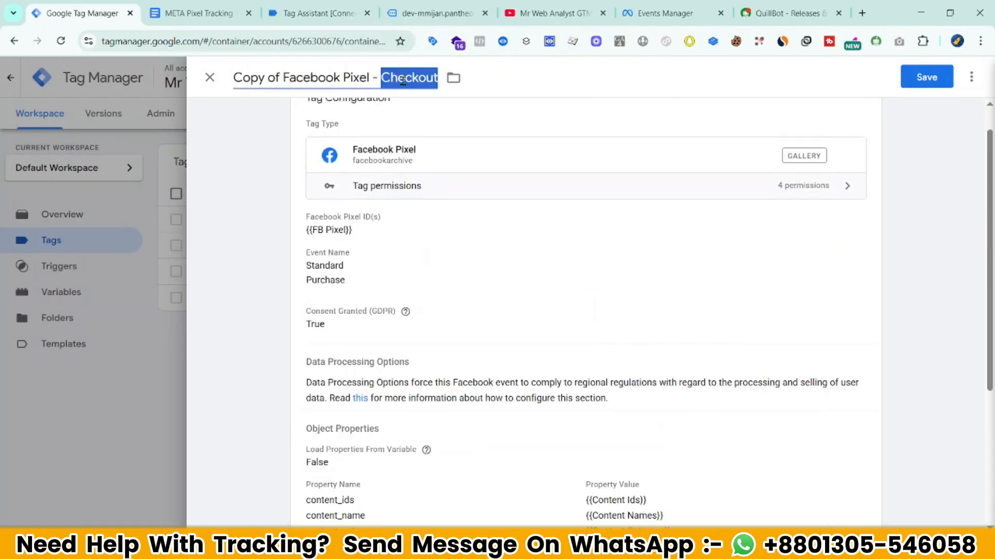
pyautogui.write('Purchase')
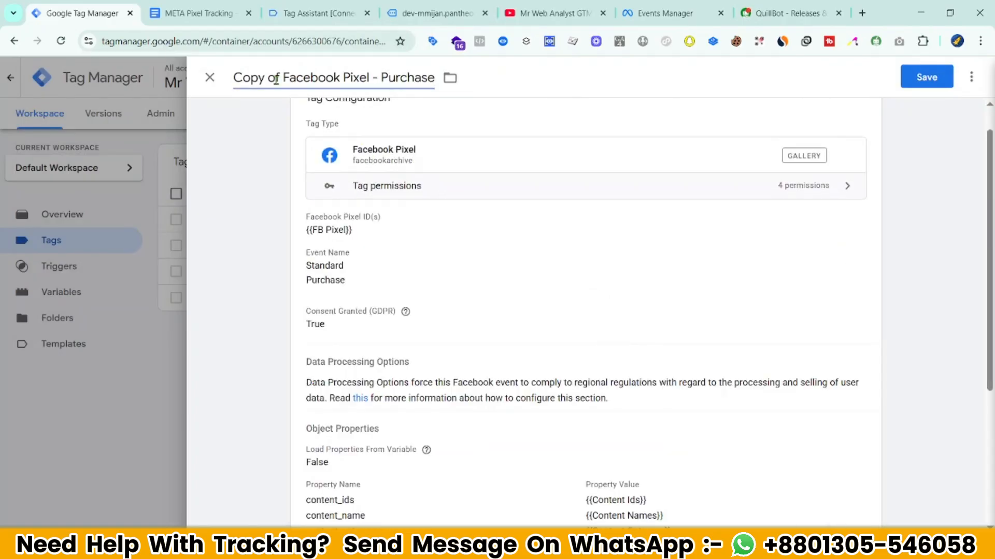
pyautogui.moveTo(281, 78); pyautogui.dragTo(231, 79)
pyautogui.press('BackSpace')
pyautogui.click(515, 301)
pyautogui.scroll(-10, 515, 302)
pyautogui.click(928, 78)
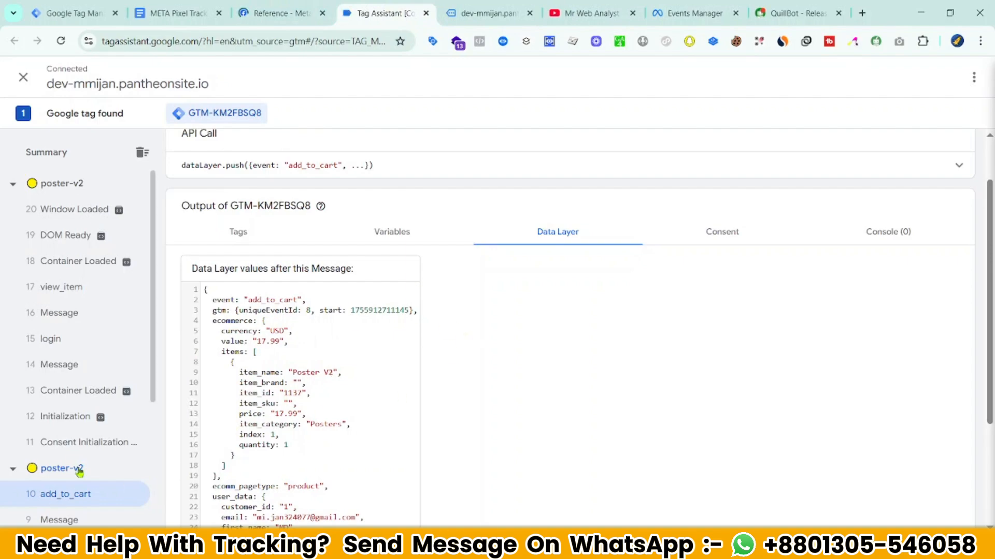
# - Examine the event and ecommerce values in the add_to_cart event's data layer in Tag Assistant
pyautogui.scroll(-1, 309, 330)
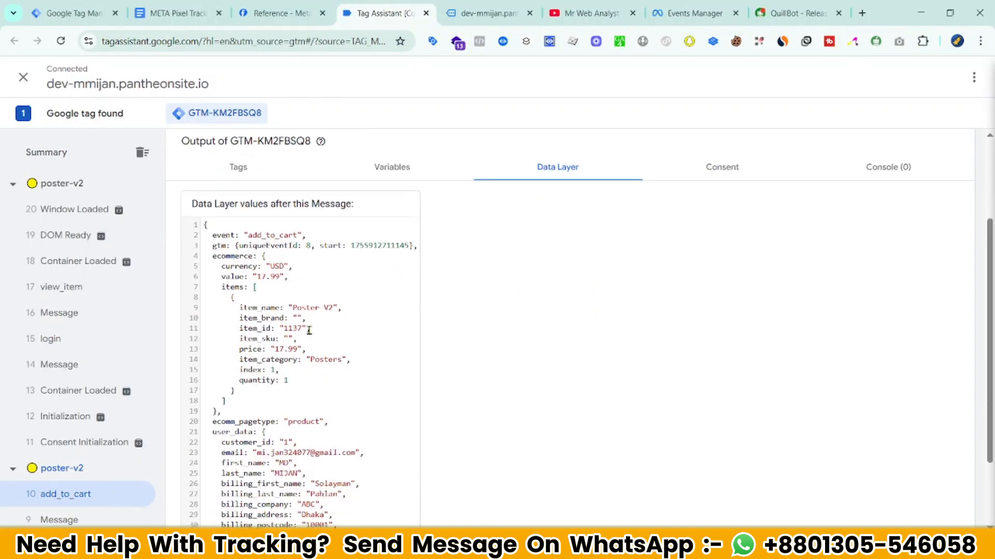
pyautogui.moveTo(208, 236); pyautogui.dragTo(324, 339)
pyautogui.click(329, 377)
pyautogui.moveTo(300, 379); pyautogui.dragTo(212, 229)
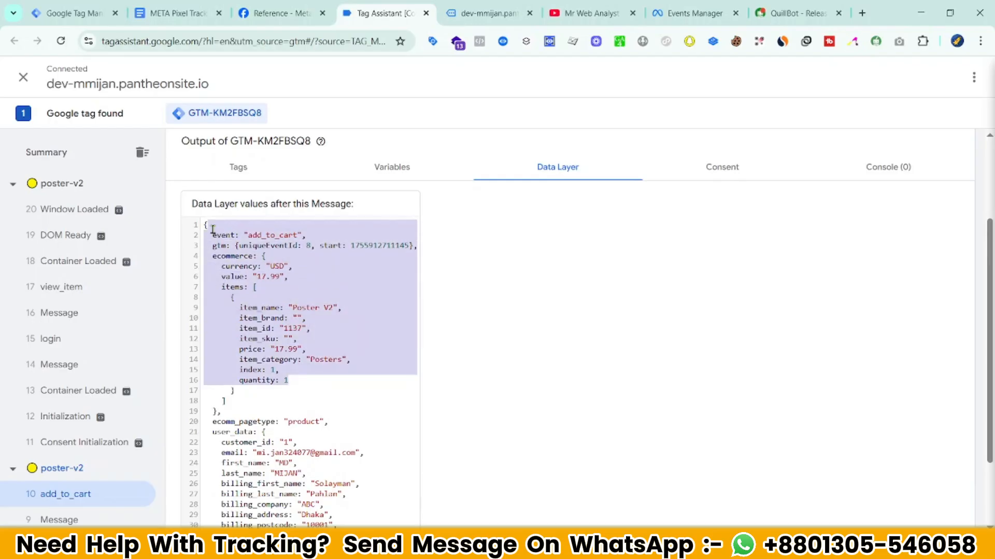
pyautogui.click(267, 295)
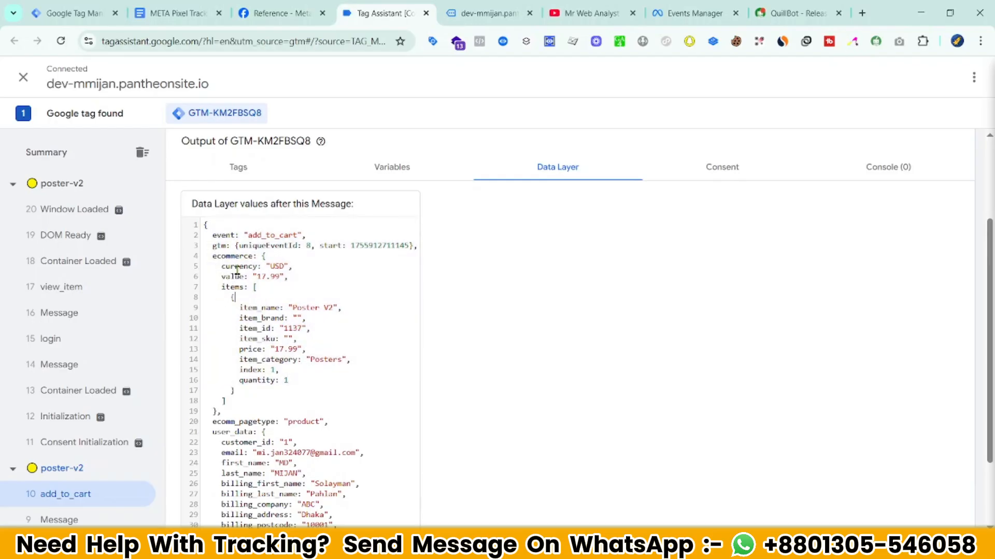
# - Examine how the item_name and item_id keys are nested under ecommerce and items in the add_to_cart data layer
pyautogui.doubleClick(237, 256)
pyautogui.doubleClick(262, 309)
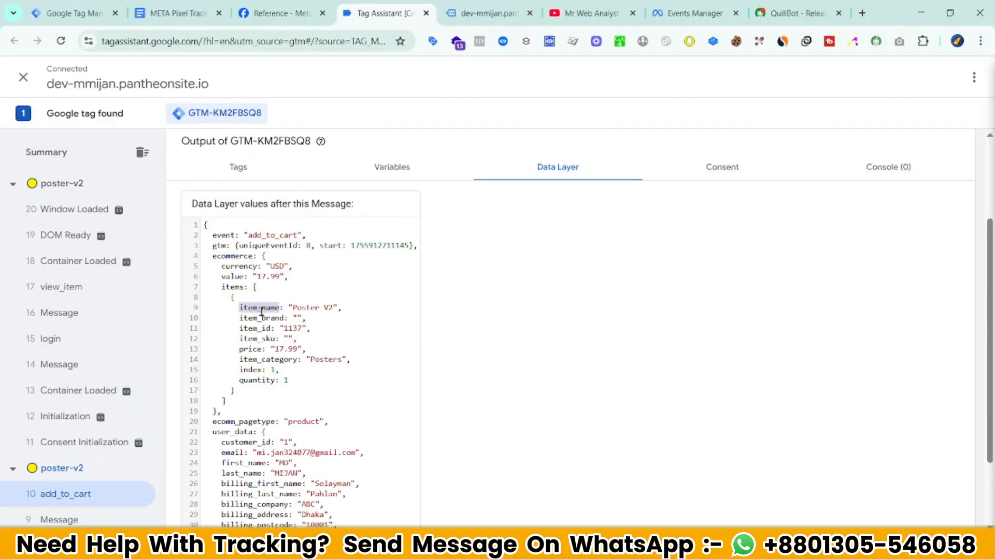
pyautogui.doubleClick(236, 256)
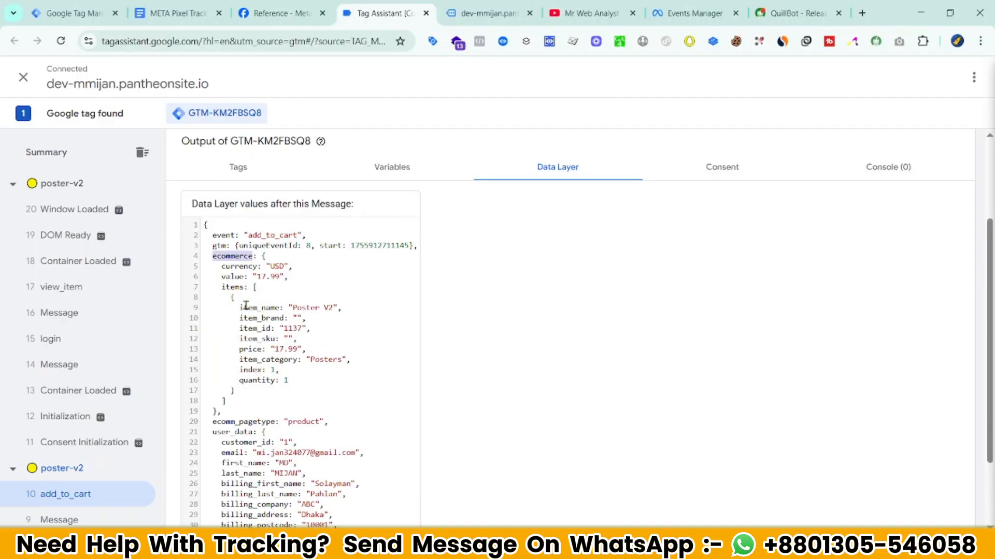
pyautogui.doubleClick(255, 329)
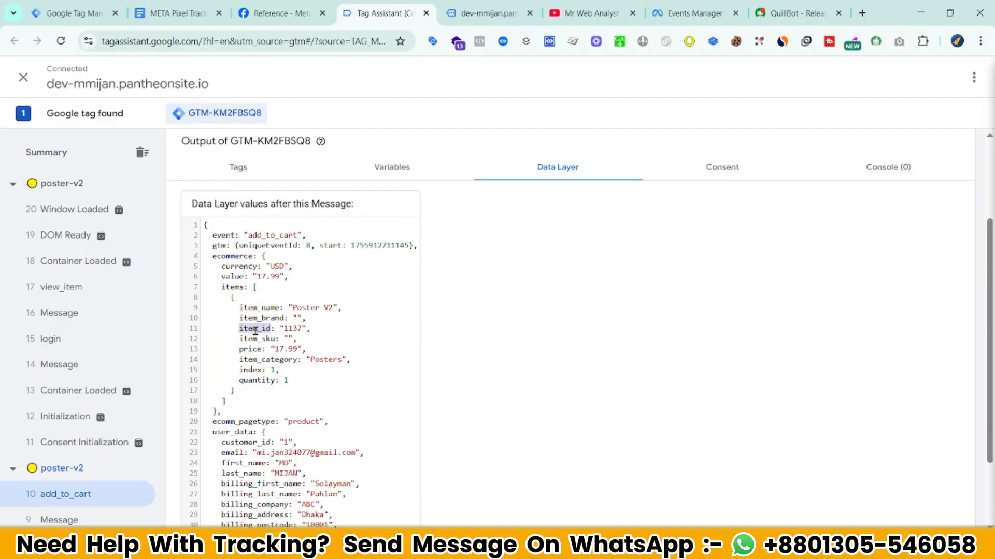
pyautogui.doubleClick(235, 256)
pyautogui.doubleClick(266, 307)
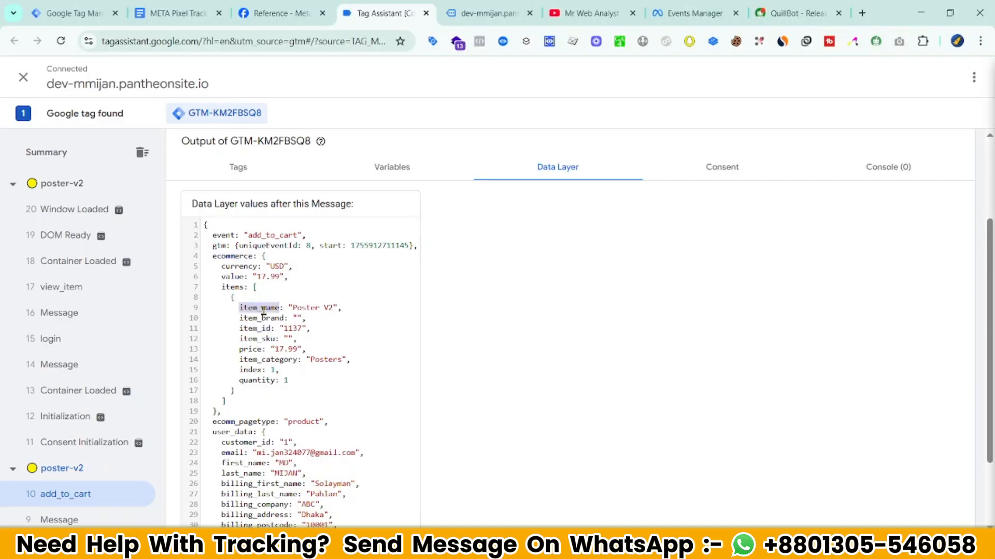
pyautogui.scroll(-1, 310, 321)
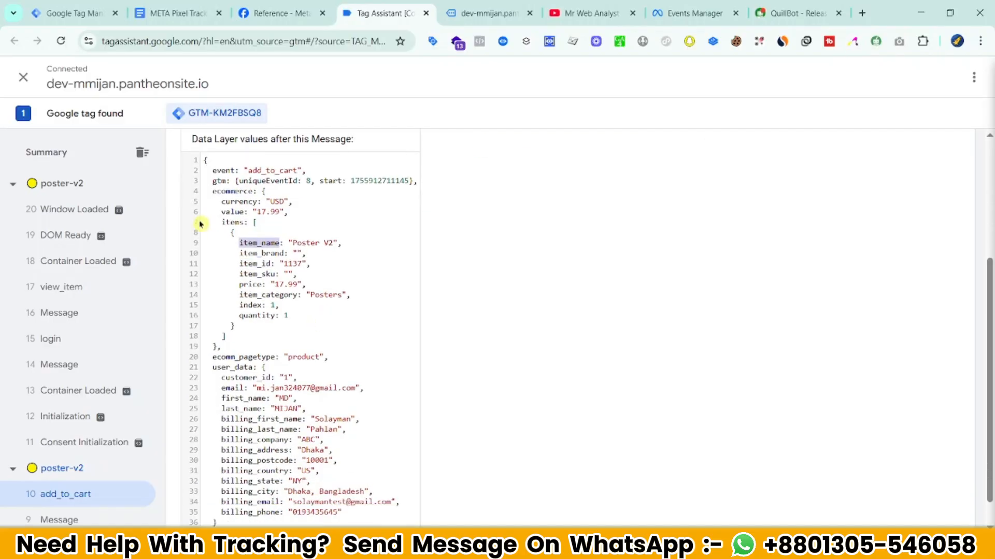
pyautogui.moveTo(226, 226); pyautogui.dragTo(326, 231)
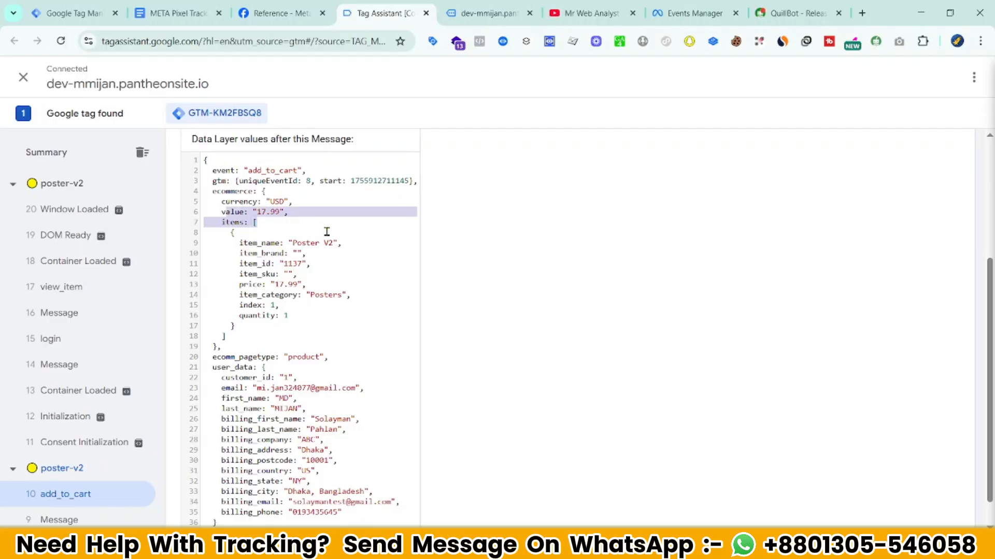
pyautogui.click(301, 245)
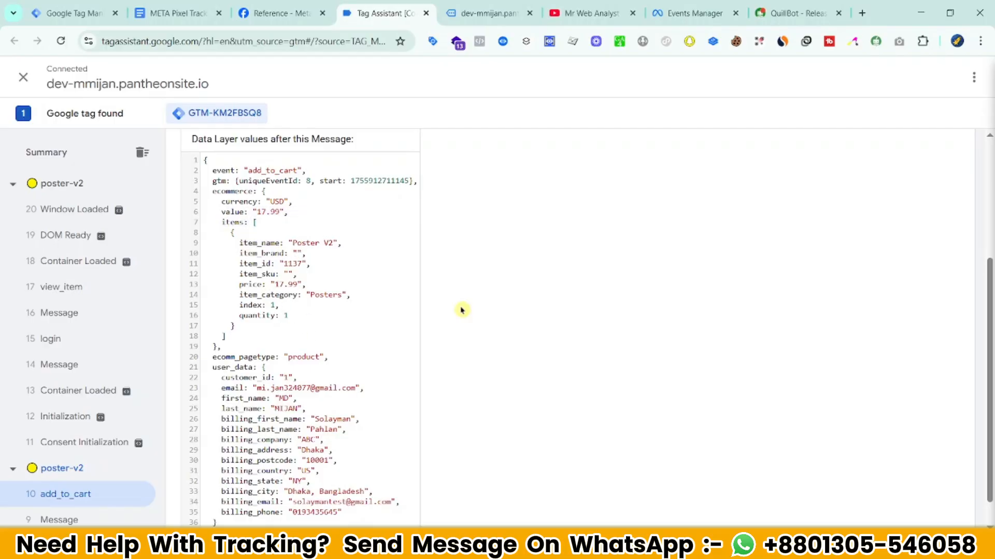
pyautogui.scroll(1, 371, 413)
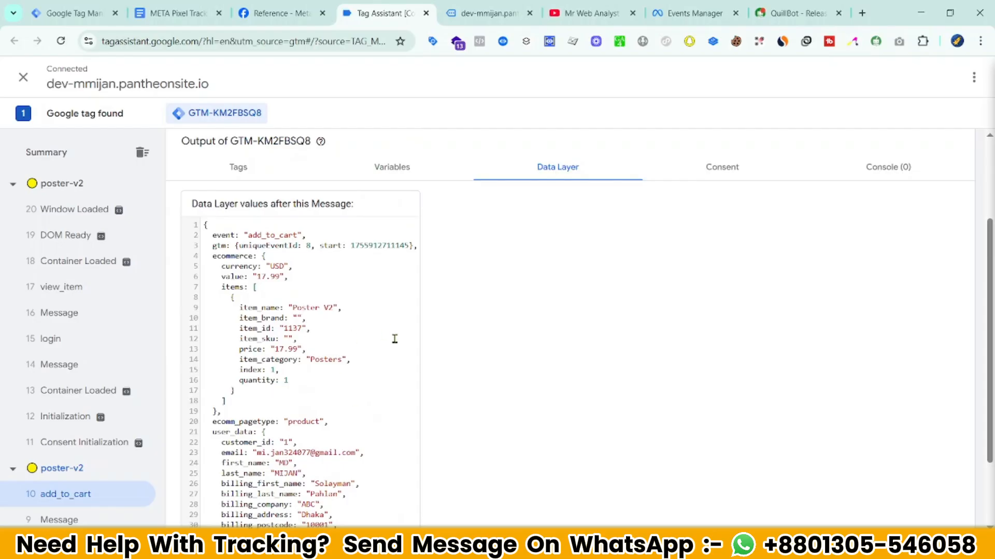
# - Switch to the Meta Pixel reference page and examine the object properties listed for each standard event
pyautogui.click(280, 13)
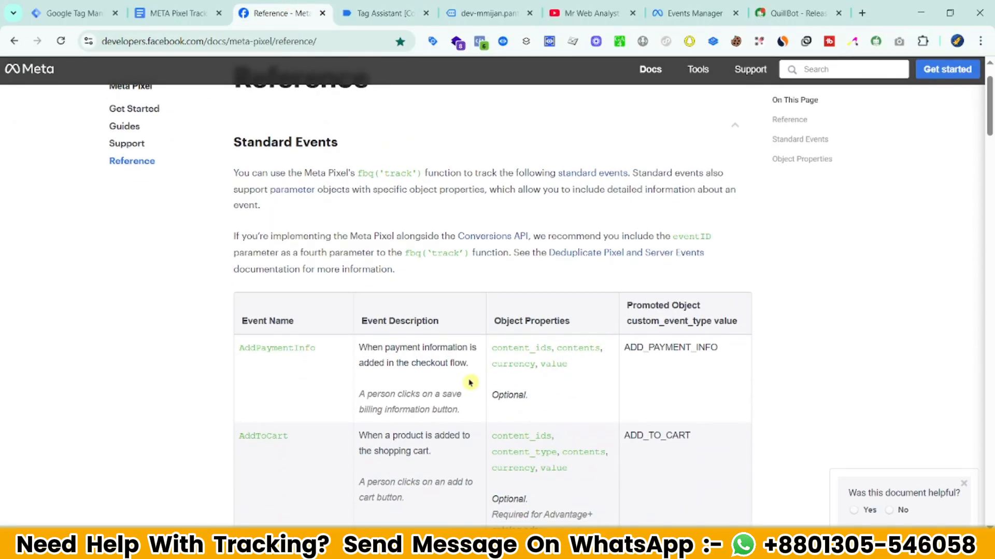
pyautogui.scroll(-6, 470, 382)
pyautogui.scroll(4, 44, 232)
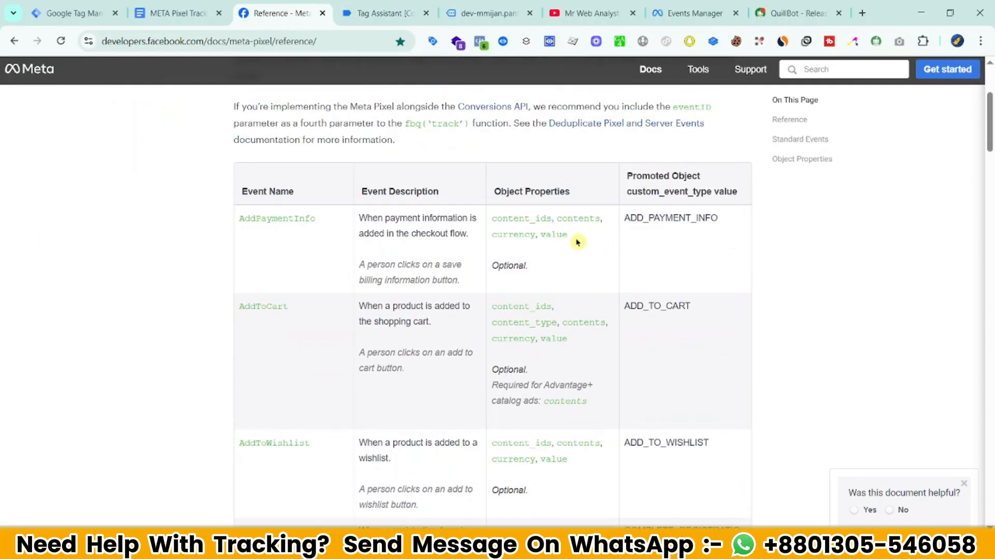
pyautogui.moveTo(570, 239); pyautogui.dragTo(491, 220)
pyautogui.tripleClick(547, 231)
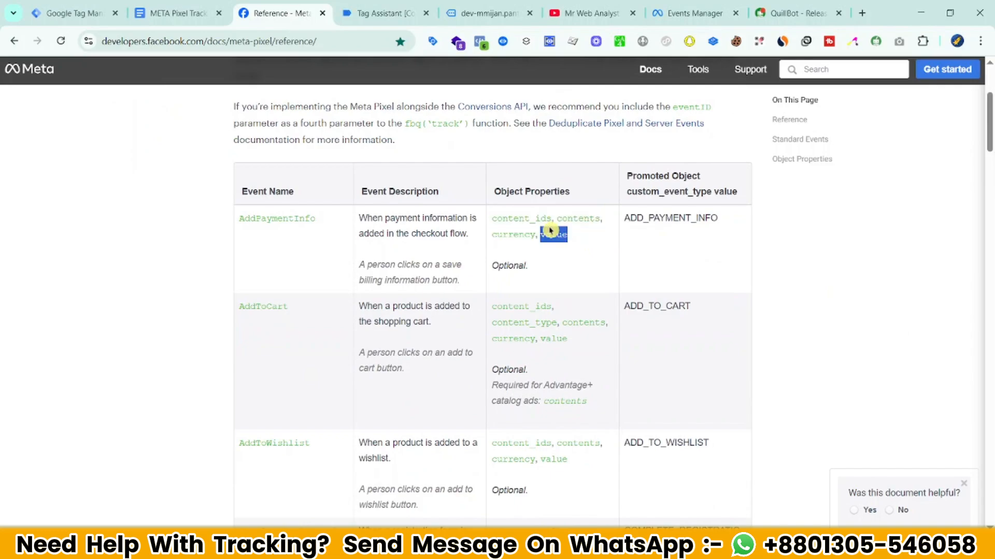
pyautogui.scroll(-13, 569, 283)
pyautogui.scroll(-15, 569, 289)
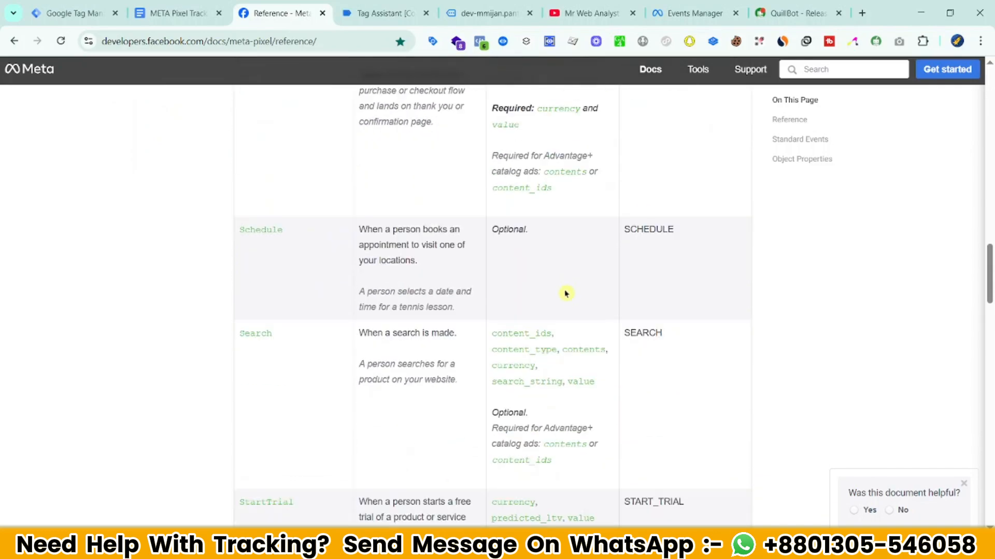
# - Compare the add_to_cart data layer with the content_ids, content_name and content_category entries in Meta's Object Properties table
pyautogui.hotkey('ctrl', 'Tab')
pyautogui.scroll(-2, 374, 362)
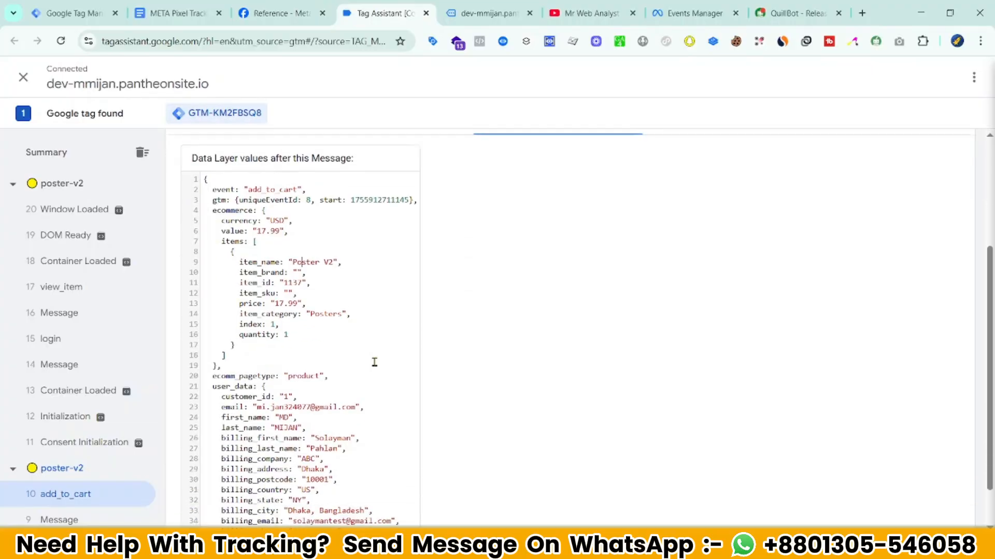
pyautogui.click(269, 4)
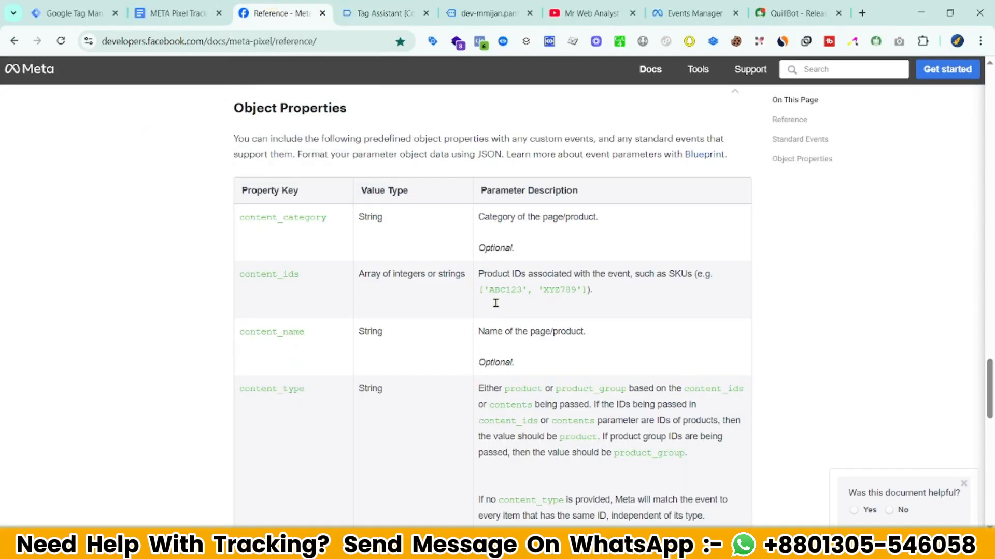
pyautogui.scroll(5, 544, 363)
pyautogui.scroll(-4, 363, 393)
pyautogui.doubleClick(277, 338)
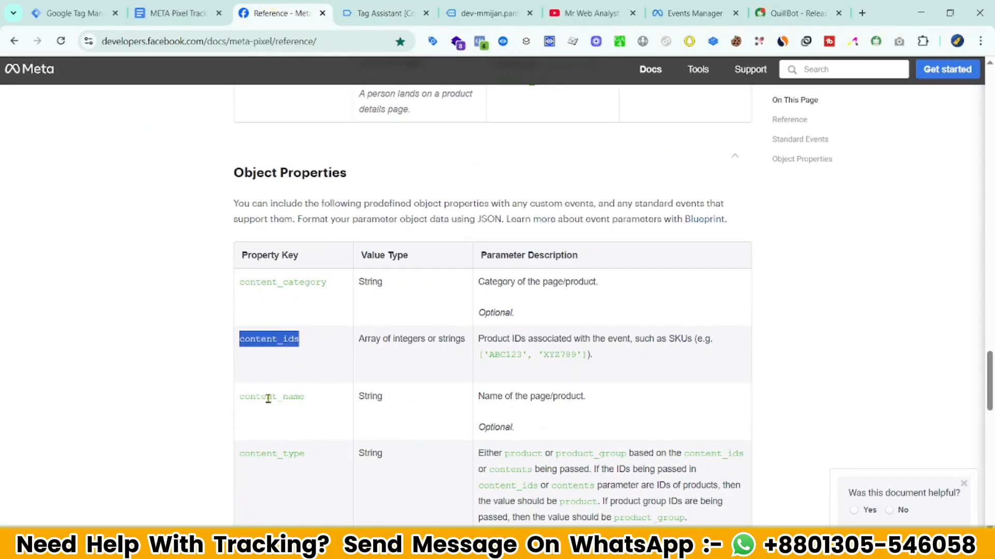
pyautogui.doubleClick(268, 398)
pyautogui.doubleClick(282, 282)
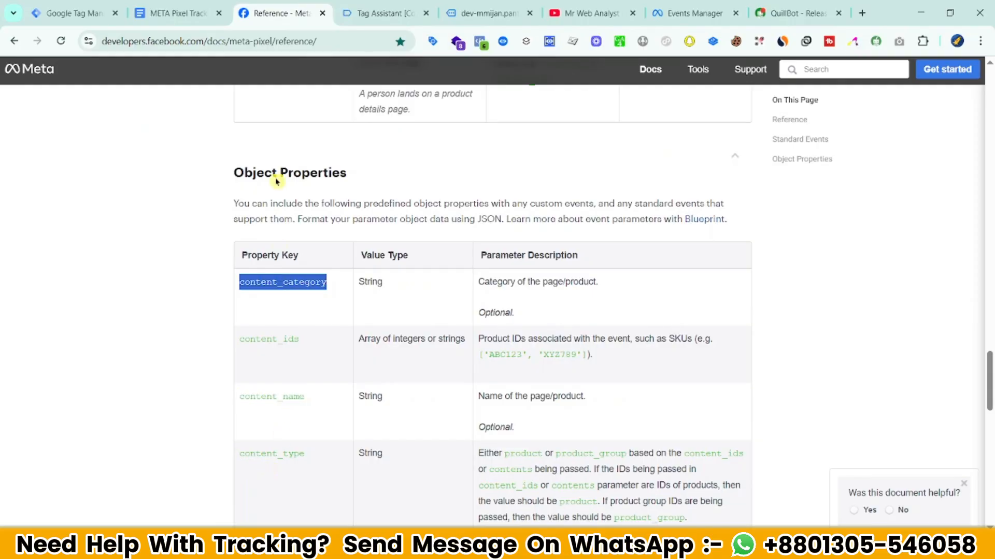
# - Return to Tag Assistant and examine the item_name and item_id entries inside the add_to_cart event's items array
pyautogui.click(381, 13)
pyautogui.scroll(2, 287, 356)
pyautogui.moveTo(238, 372); pyautogui.dragTo(282, 436)
pyautogui.doubleClick(284, 454)
pyautogui.doubleClick(270, 374)
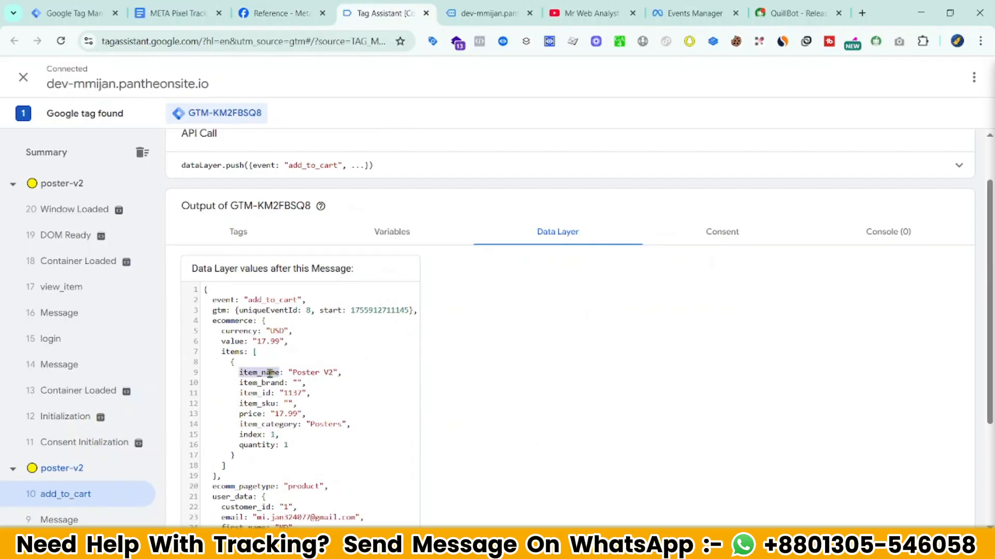
pyautogui.moveTo(348, 367); pyautogui.dragTo(311, 394)
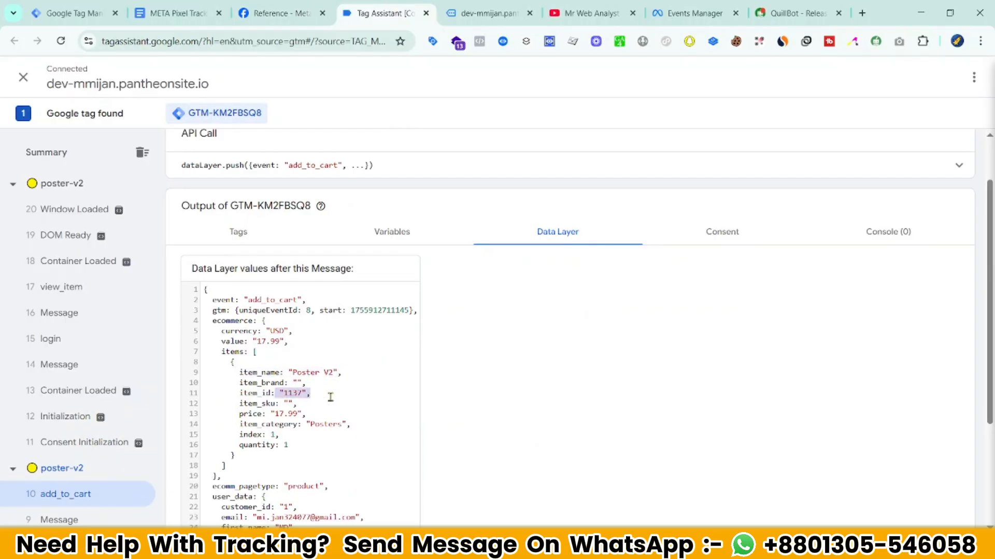
pyautogui.tripleClick(284, 393)
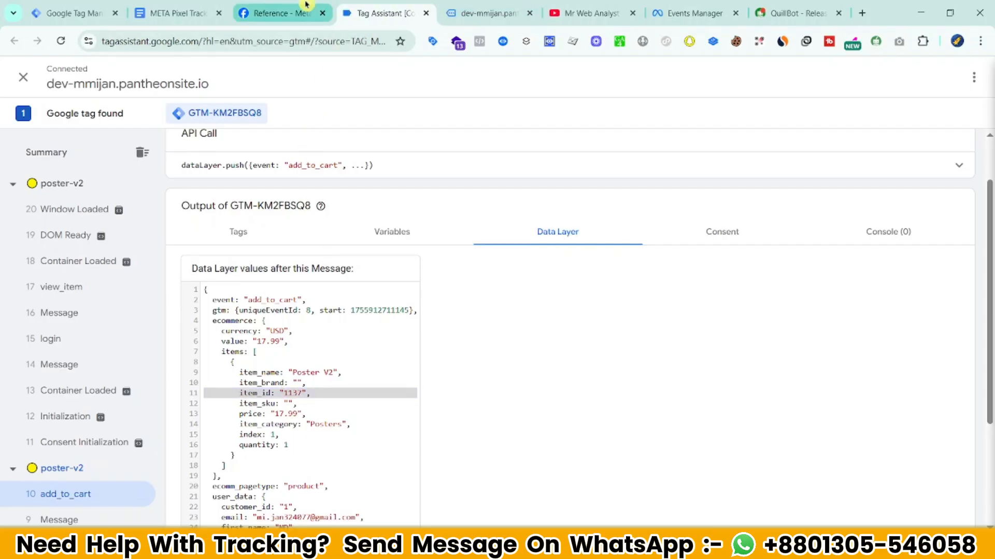
# - Compare the array format Meta specifies for content_ids with the item_id value in the add_to_cart data layer
pyautogui.click(290, 13)
pyautogui.doubleClick(281, 338)
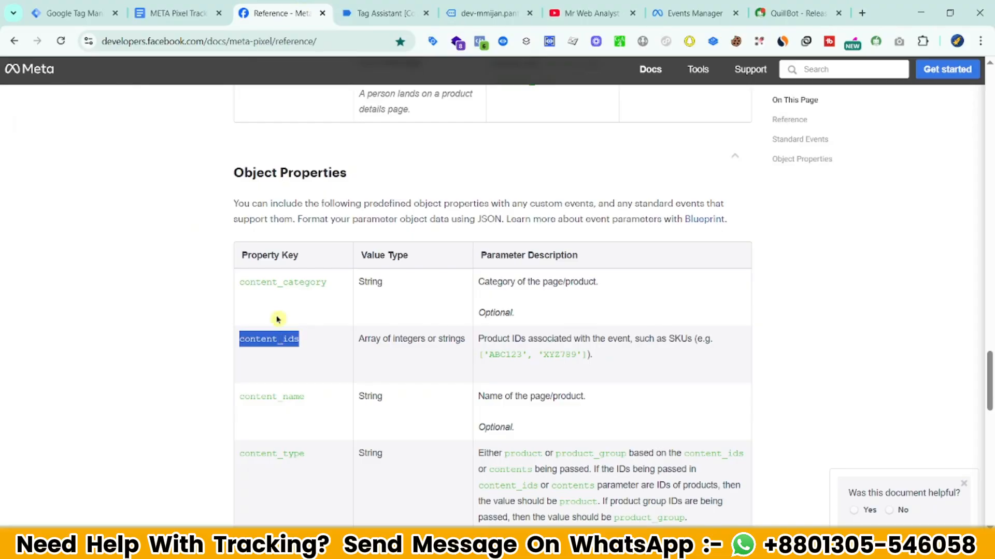
pyautogui.click(420, 8)
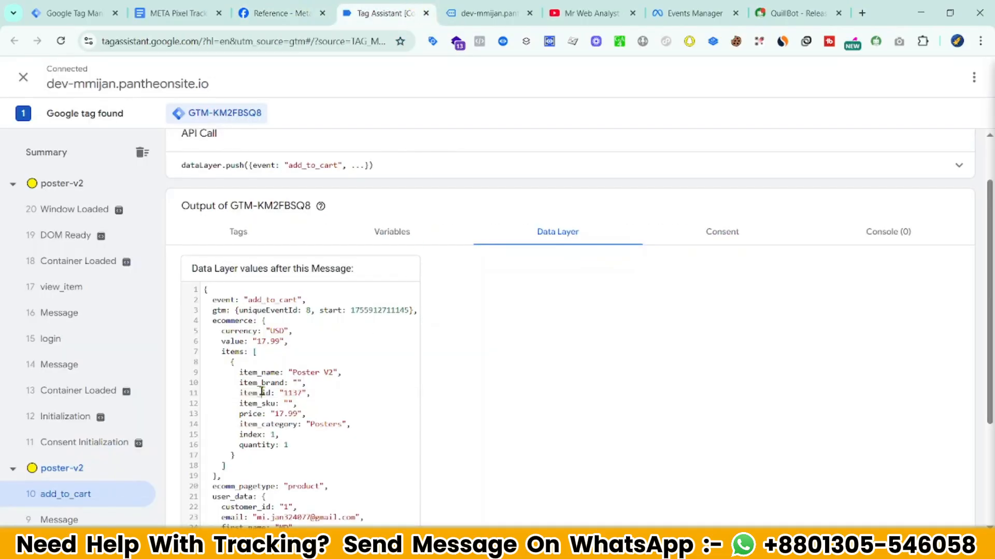
pyautogui.click(280, 13)
pyautogui.moveTo(480, 354); pyautogui.dragTo(509, 356)
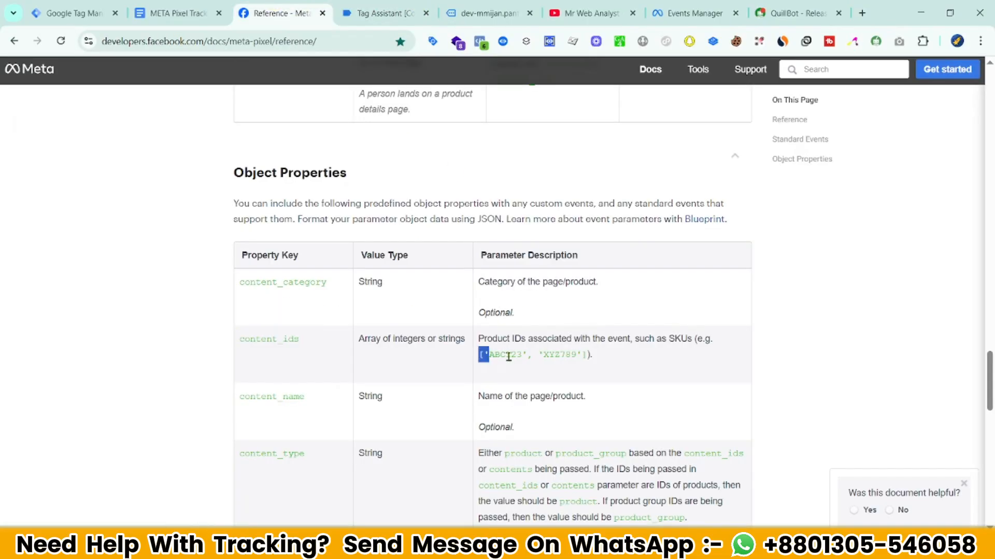
pyautogui.moveTo(358, 340); pyautogui.dragTo(479, 355)
pyautogui.click(476, 357)
pyautogui.click(348, 6)
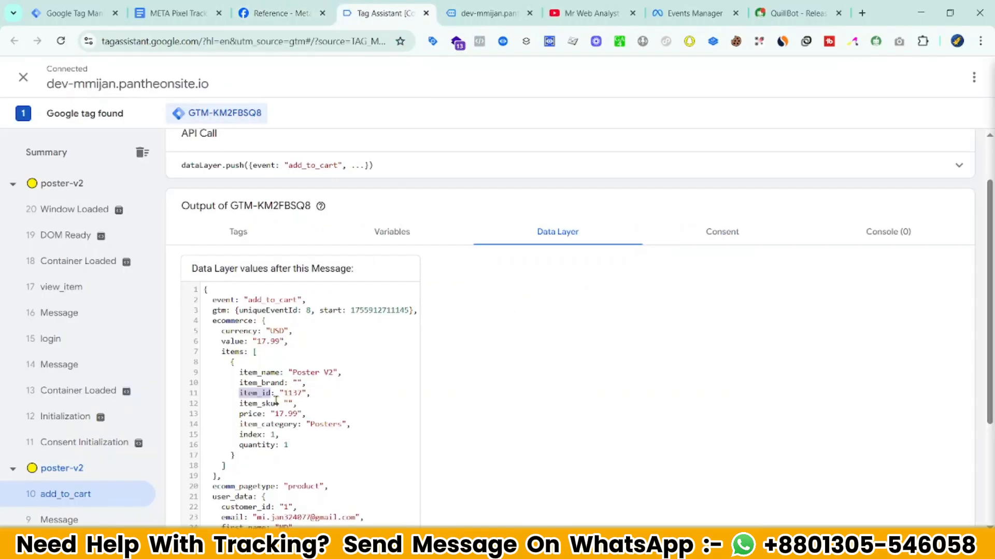
pyautogui.moveTo(279, 393); pyautogui.dragTo(295, 394)
pyautogui.click(280, 13)
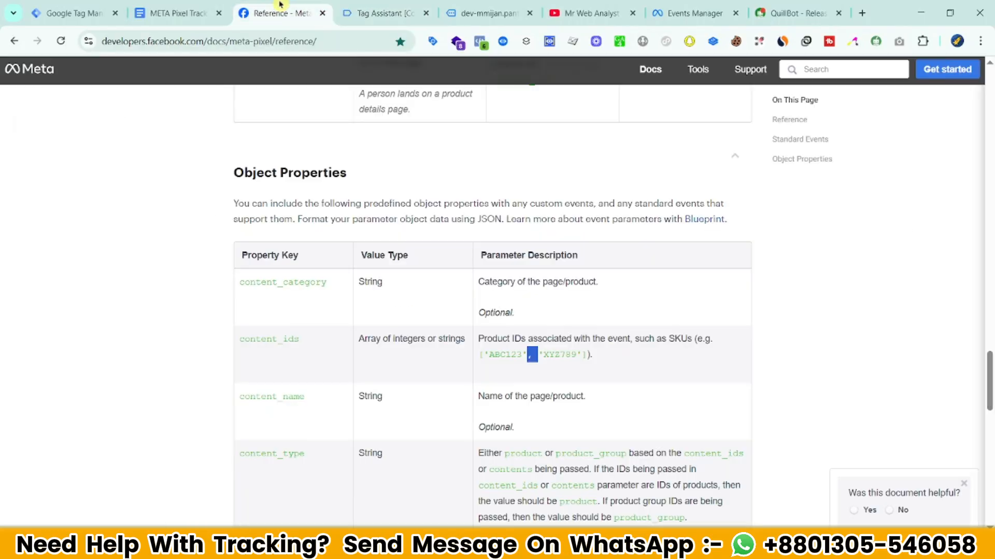
# - Compare Meta's contents property format with the item block inside the add_to_cart event's items array
pyautogui.scroll(-1, 561, 467)
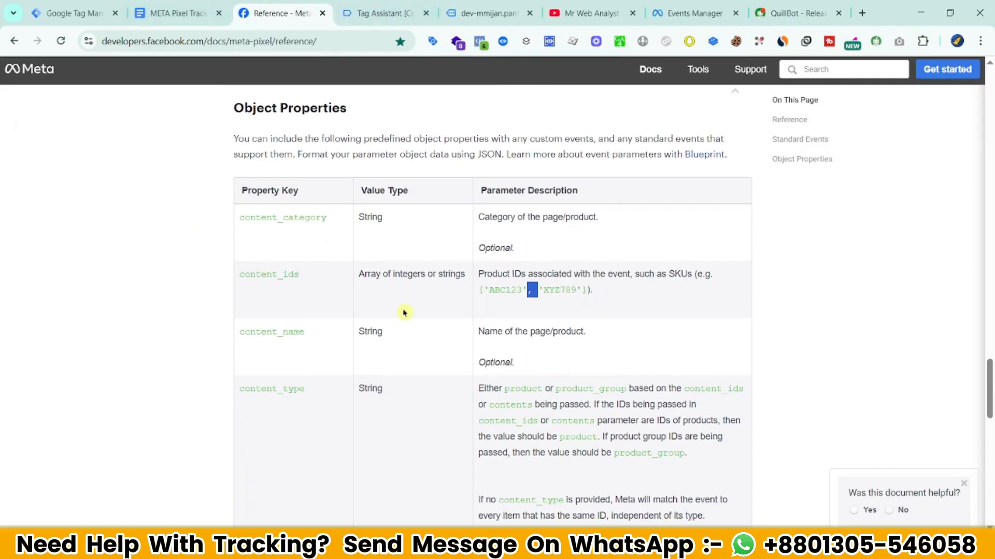
pyautogui.scroll(-4, 547, 364)
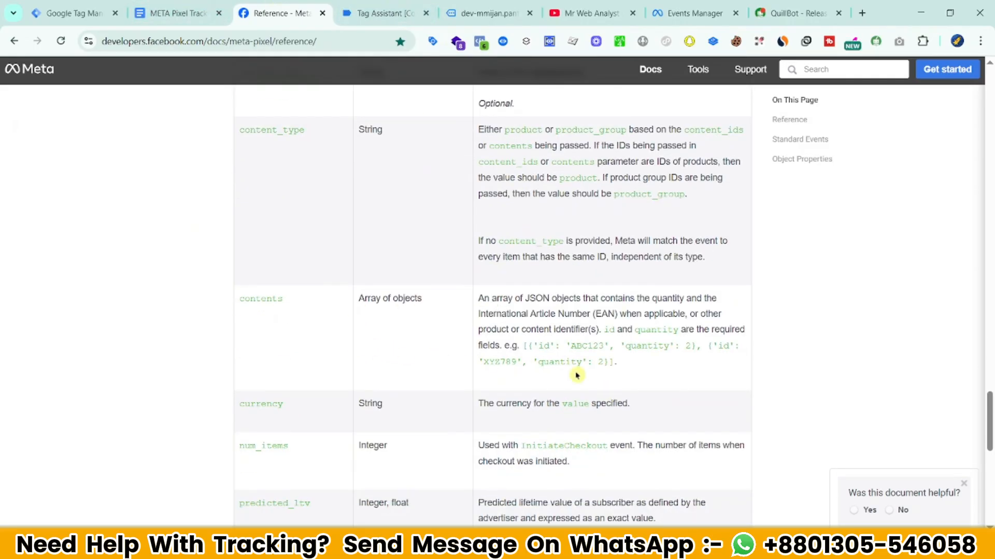
pyautogui.click(381, 13)
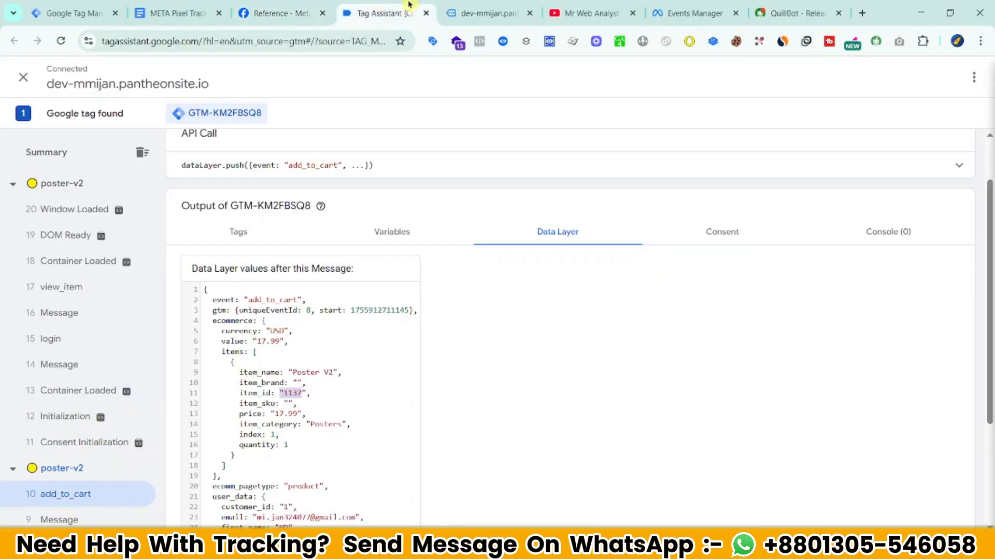
pyautogui.moveTo(222, 374); pyautogui.dragTo(346, 470)
pyautogui.scroll(-2, 348, 459)
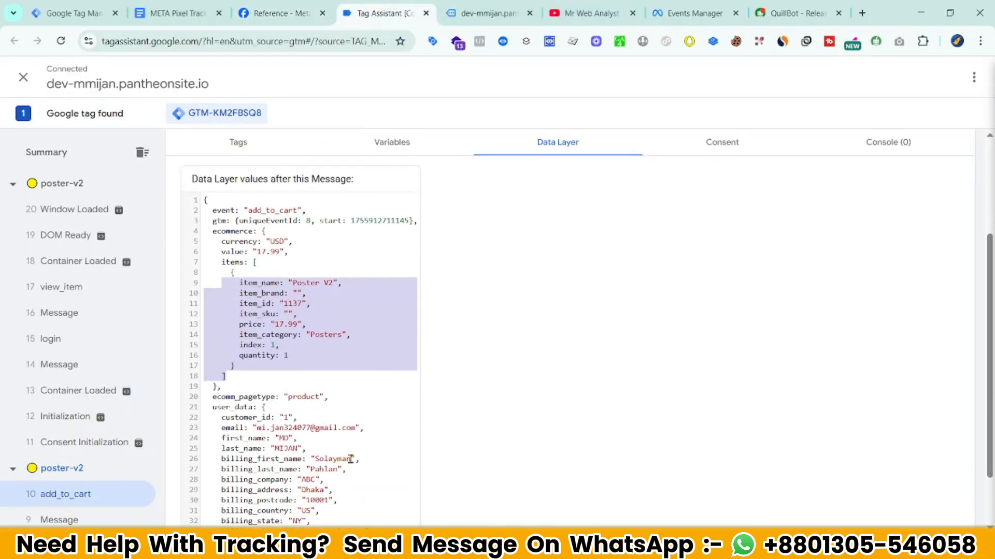
# - Examine the value type of the value property and the neighbouring object properties in the Meta Pixel reference
pyautogui.hotkey('ctrl', 'shift', 'Tab')
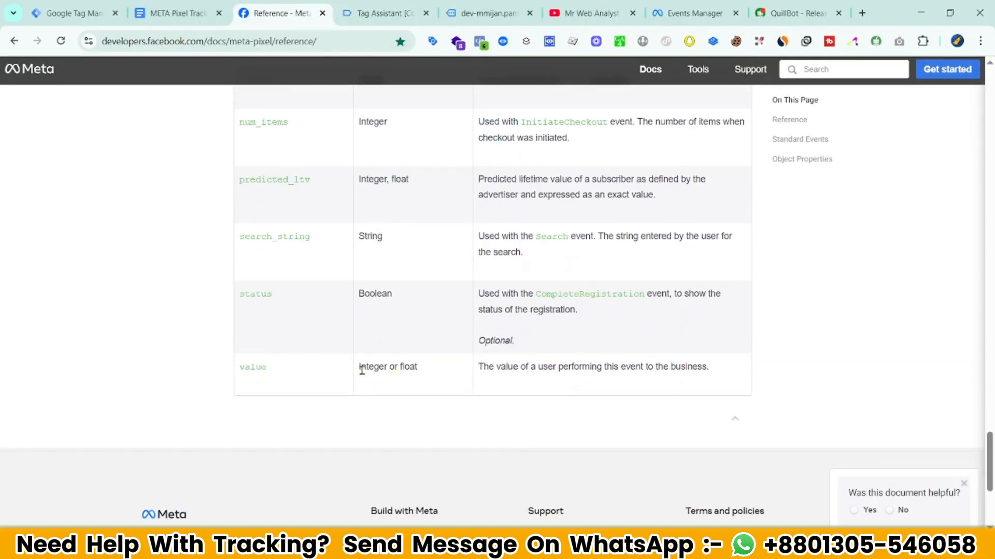
pyautogui.moveTo(359, 369); pyautogui.dragTo(417, 369)
pyautogui.scroll(1, 452, 346)
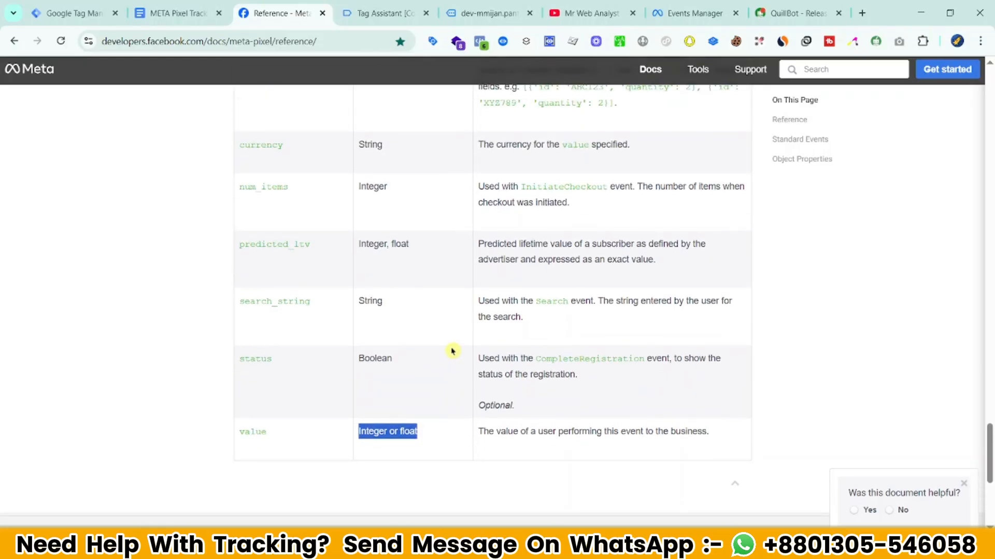
pyautogui.scroll(4, 453, 352)
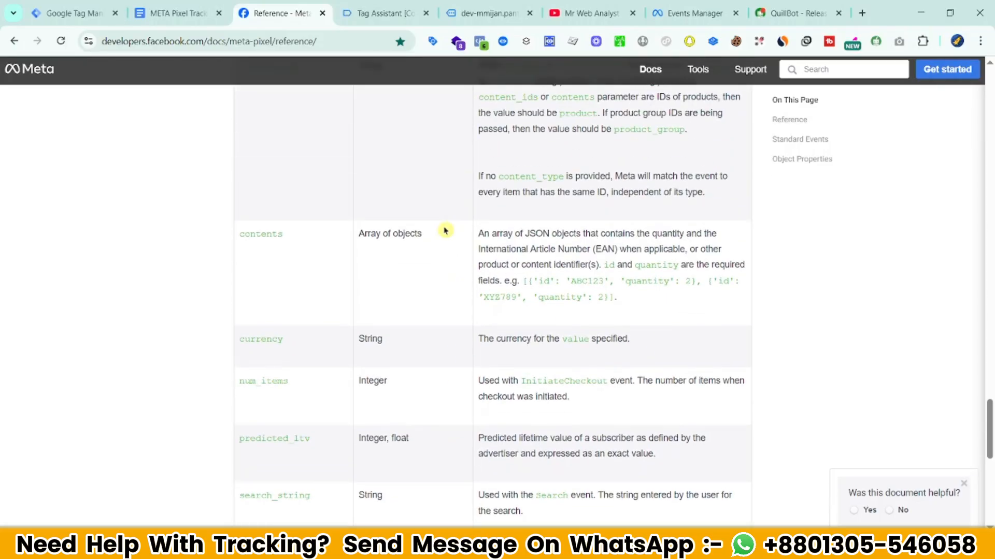
pyautogui.scroll(1, 425, 371)
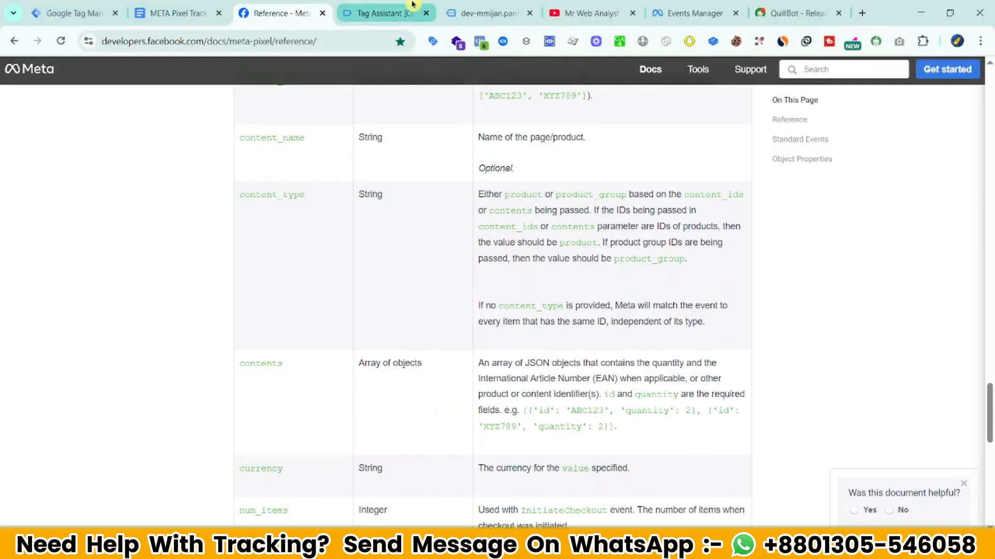
# - Switch to Tag Assistant and review the items array of the add_to_cart event, including item_category, index and quantity
pyautogui.click(397, 10)
pyautogui.scroll(-1, 334, 440)
pyautogui.click(334, 439)
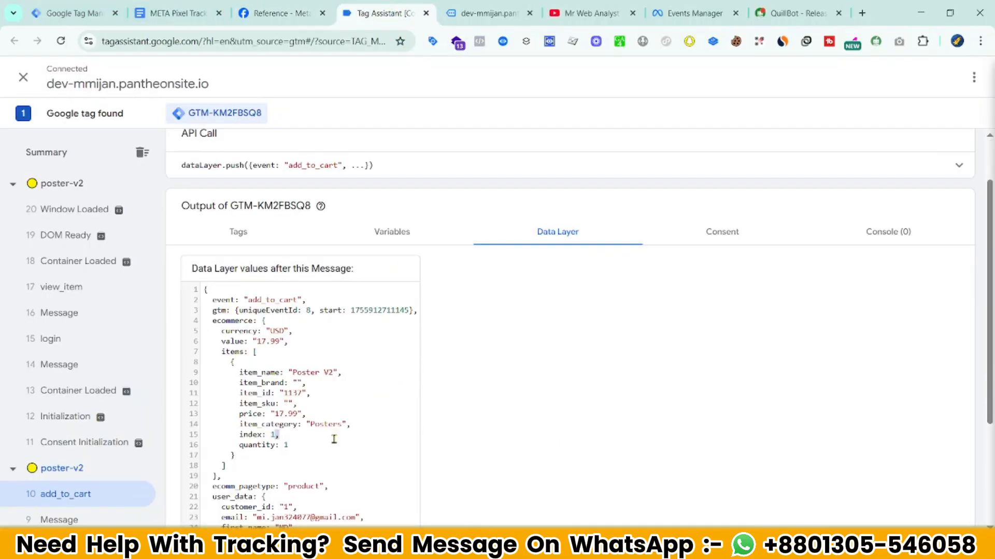
pyautogui.moveTo(329, 450); pyautogui.dragTo(218, 434)
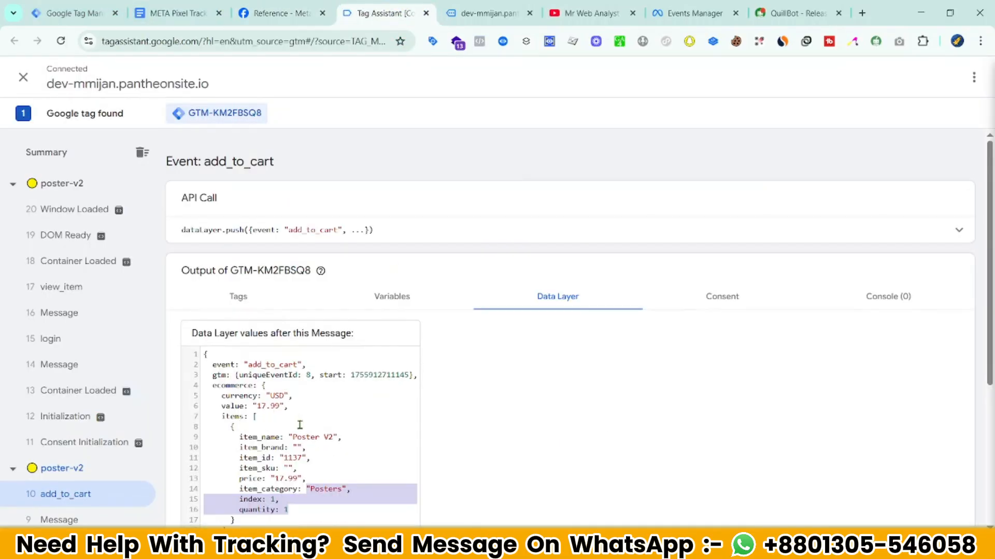
pyautogui.moveTo(213, 351); pyautogui.dragTo(298, 414)
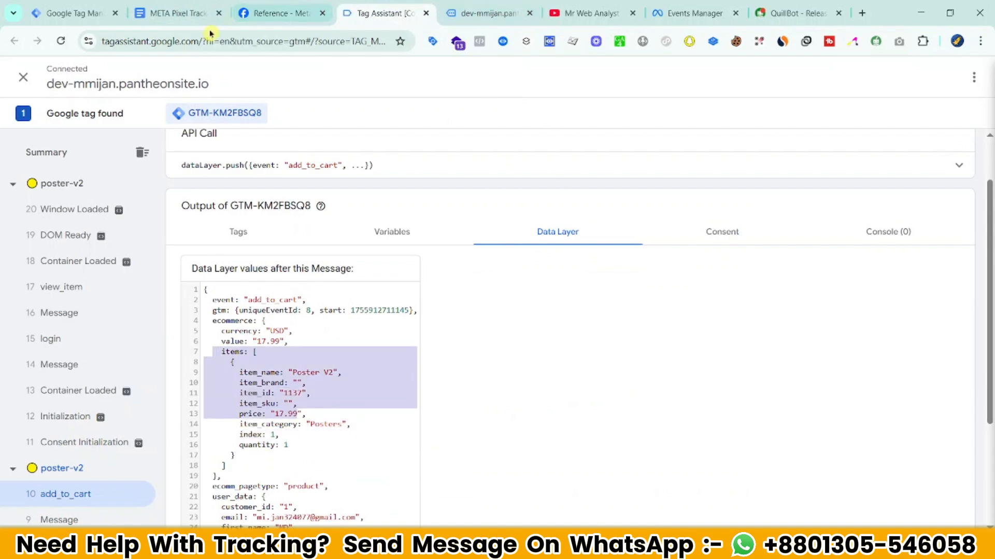
# - Switch to the Meta Pixel reference and check the object properties listed for ViewContent and the standard events above it
pyautogui.click(278, 13)
pyautogui.scroll(8, 410, 412)
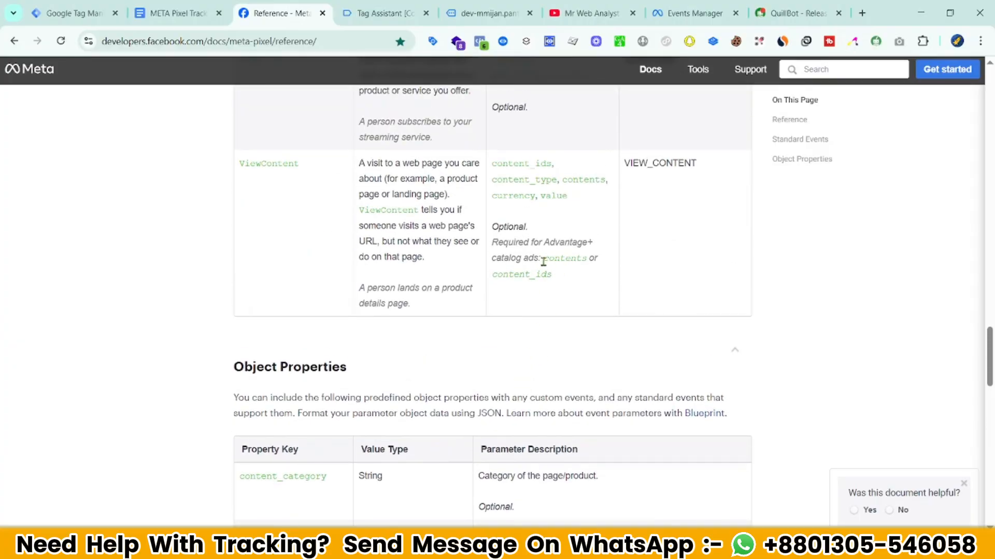
pyautogui.click(550, 258)
pyautogui.scroll(6, 149, 215)
# - Switch to Google Tag Manager, start a preview of the workspace and close the old Tag Assistant debug session
pyautogui.moveTo(92, 11); pyautogui.dragTo(176, 9)
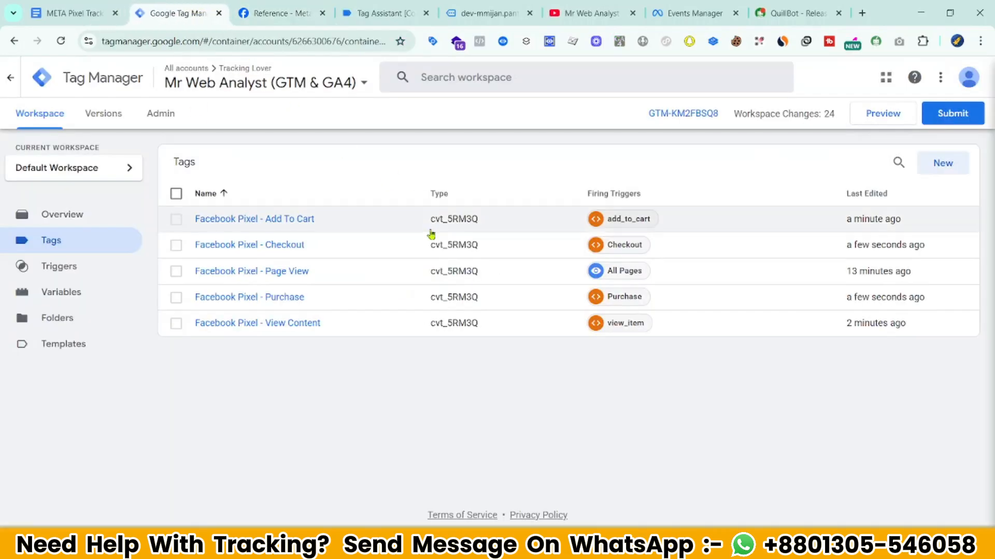
pyautogui.click(899, 118)
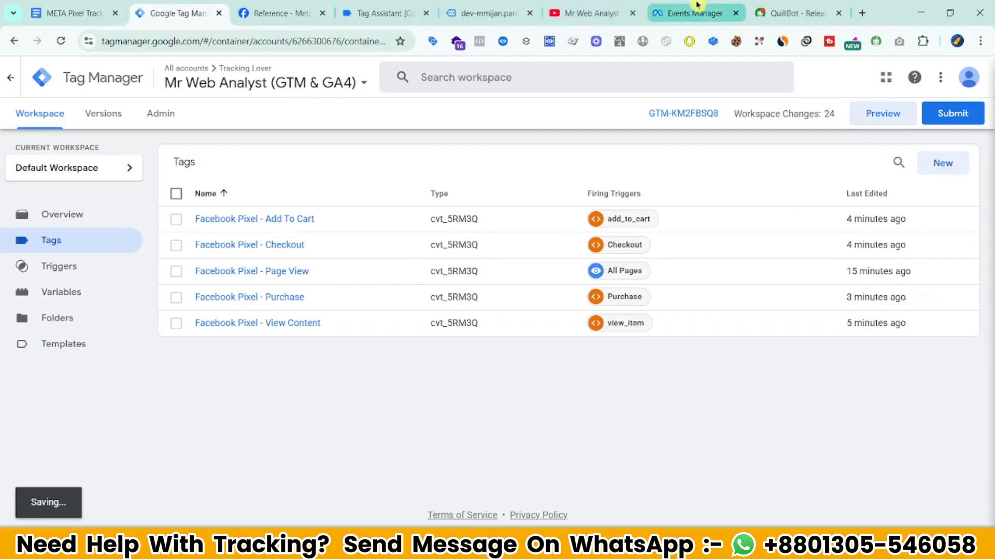
pyautogui.moveTo(697, 5); pyautogui.dragTo(386, 5)
pyautogui.moveTo(461, 5); pyautogui.dragTo(351, 4)
pyautogui.click(23, 79)
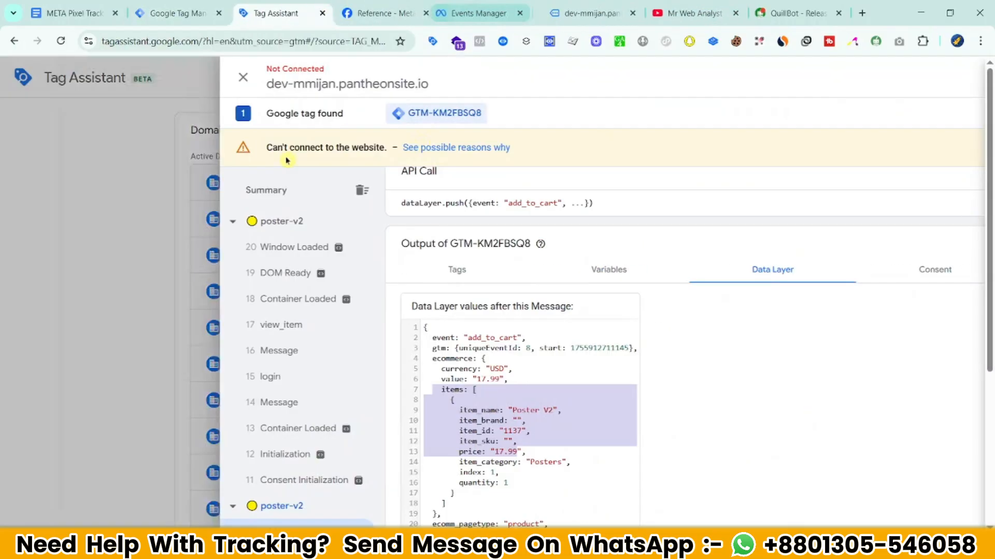
# - Open the test events of the Mr Web Analyst dataset in Meta Events Manager and copy the Poster V2 product page URL
pyautogui.click(487, 12)
pyautogui.click(433, 155)
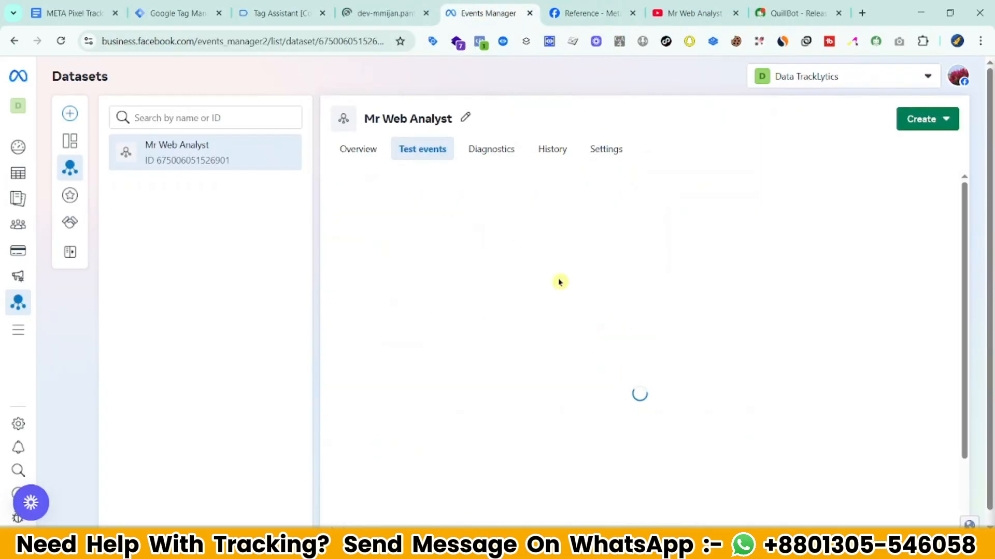
pyautogui.click(381, 13)
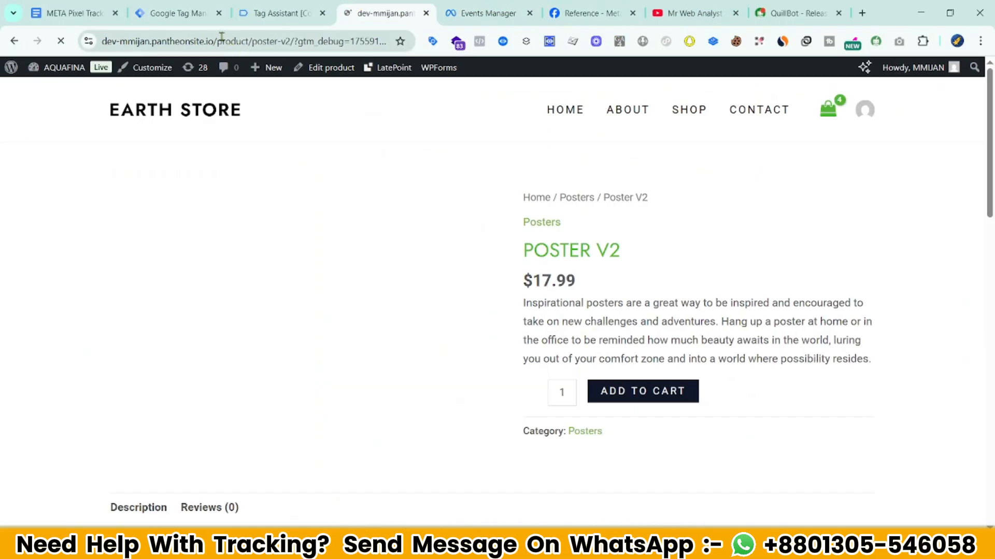
pyautogui.click(221, 38)
# - Enter the copied product page URL as the website to test in Events Manager, launch the event test and close the extra page it opens
pyautogui.click(487, 12)
pyautogui.click(470, 346)
pyautogui.scroll(-1, 454, 428)
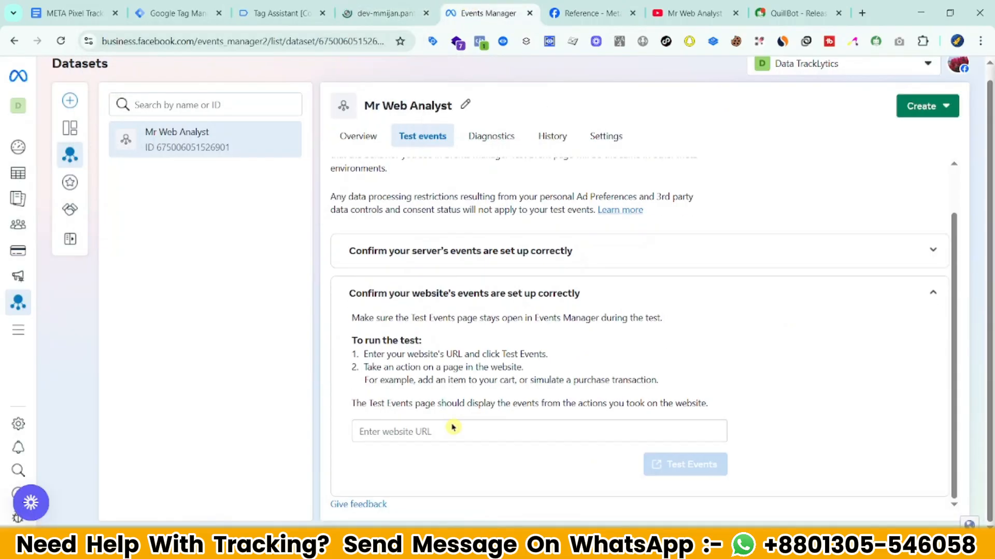
pyautogui.click(453, 428)
pyautogui.hotkey('ctrl', 'v')
pyautogui.click(683, 464)
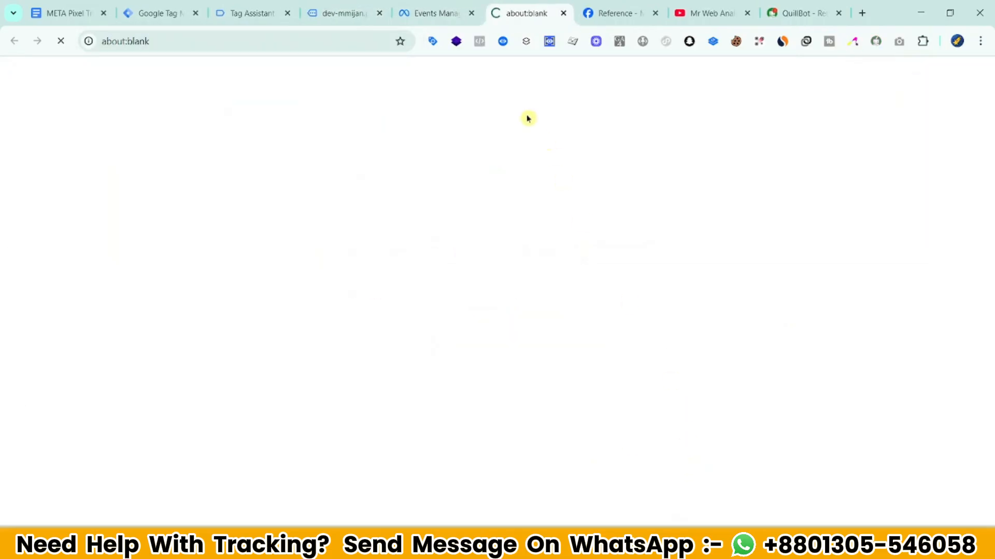
pyautogui.click(563, 16)
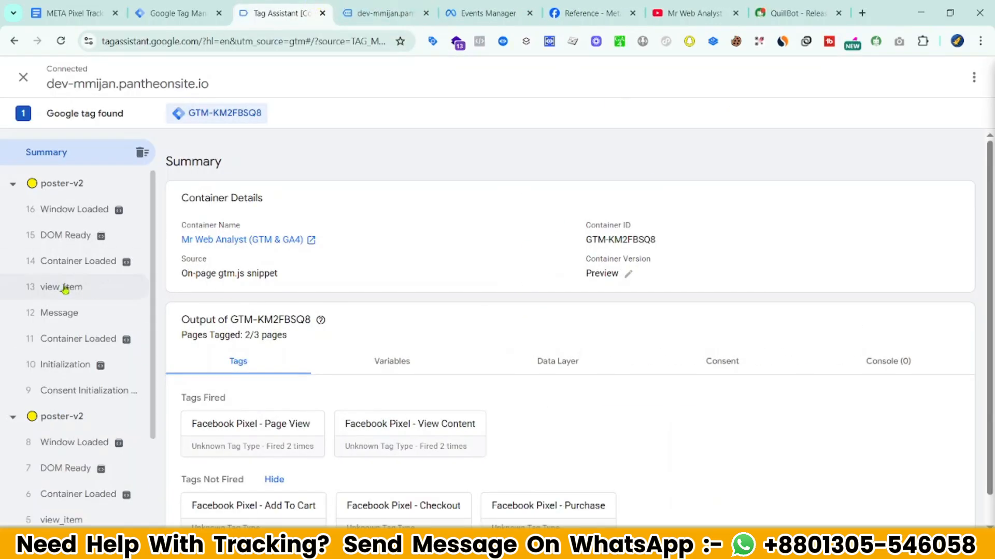
# - Check which tags fired on the latest view_item event in Tag Assistant, and inspect the product page's events in Meta Pixel Helper
pyautogui.click(65, 289)
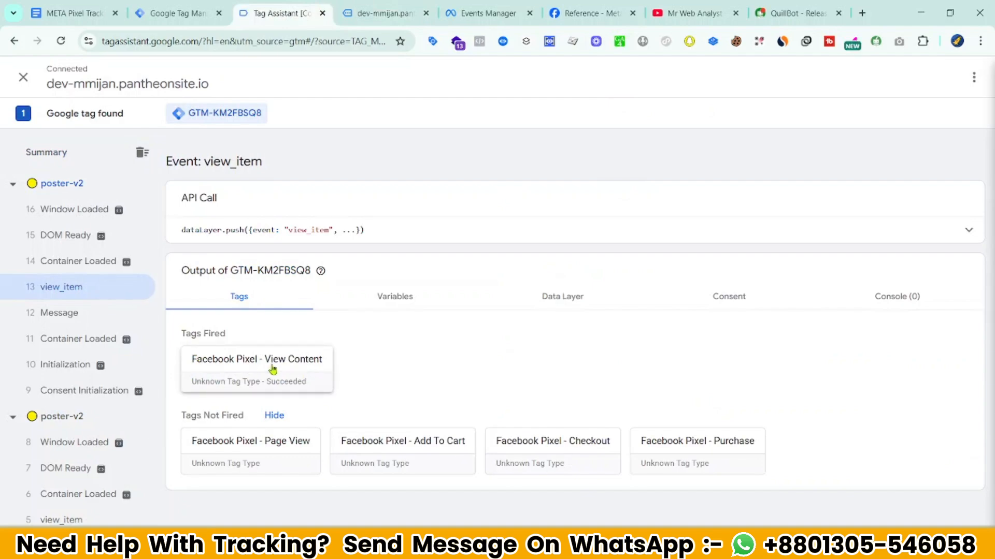
pyautogui.click(388, 14)
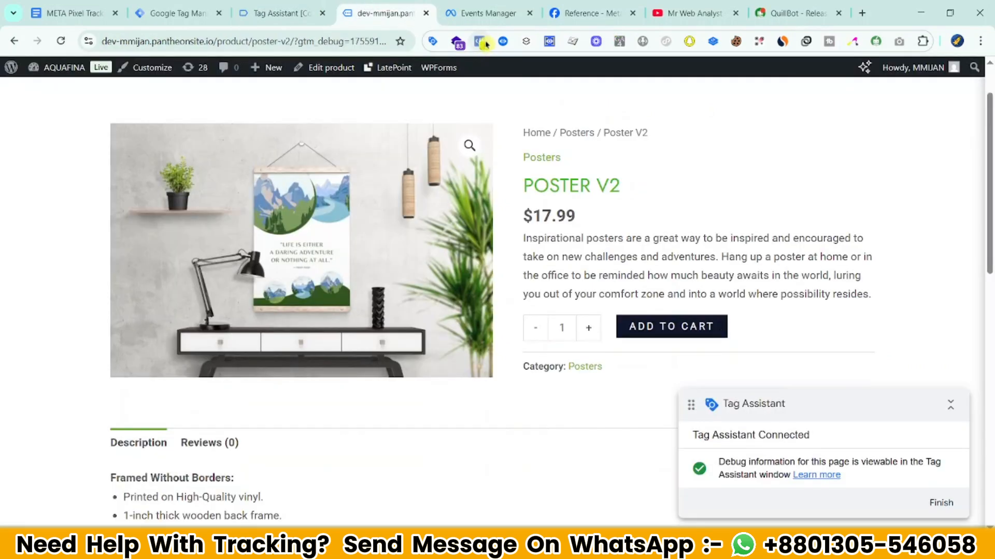
pyautogui.click(480, 41)
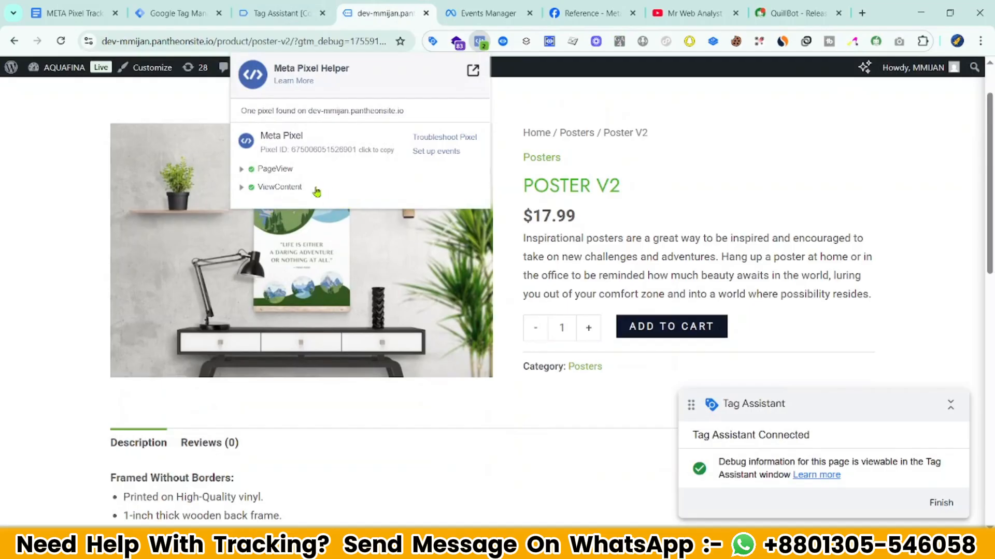
# - Expand the ViewContent event in Meta Pixel Helper and examine its content_ids parameter
pyautogui.click(317, 191)
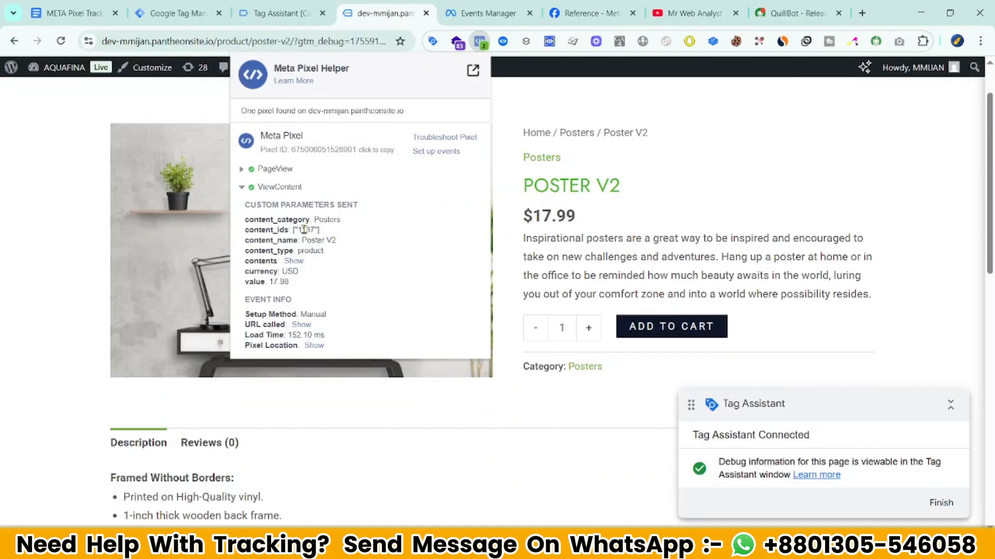
pyautogui.moveTo(290, 230); pyautogui.dragTo(323, 233)
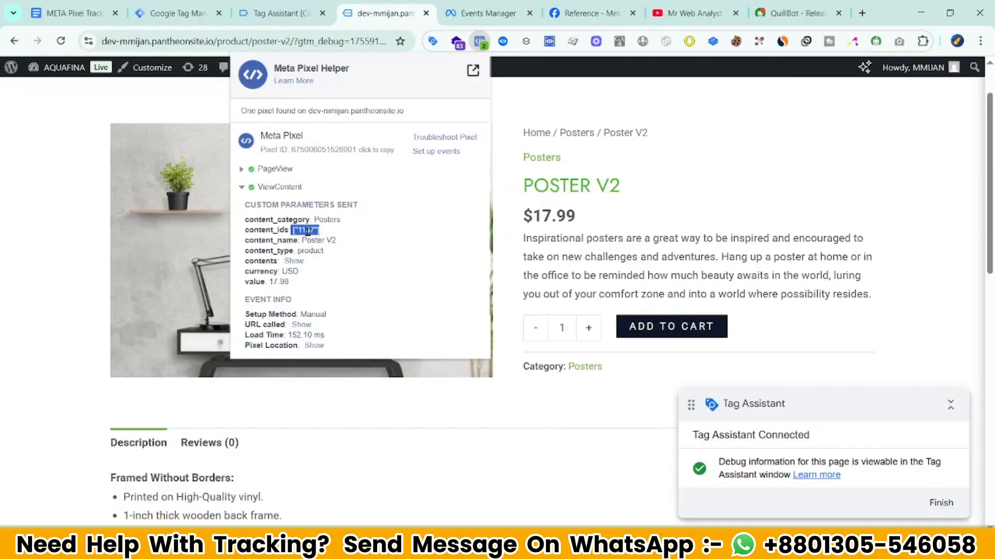
pyautogui.tripleClick(300, 231)
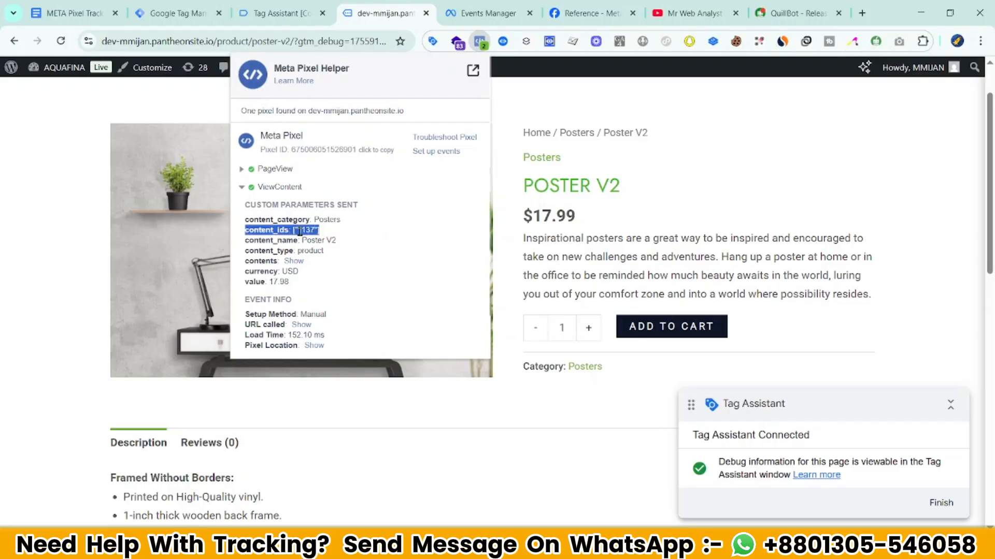
# - Look up the array format for content_ids in the object properties table of the Meta Pixel reference
pyautogui.moveTo(593, 7); pyautogui.dragTo(489, 9)
pyautogui.scroll(6, 446, 373)
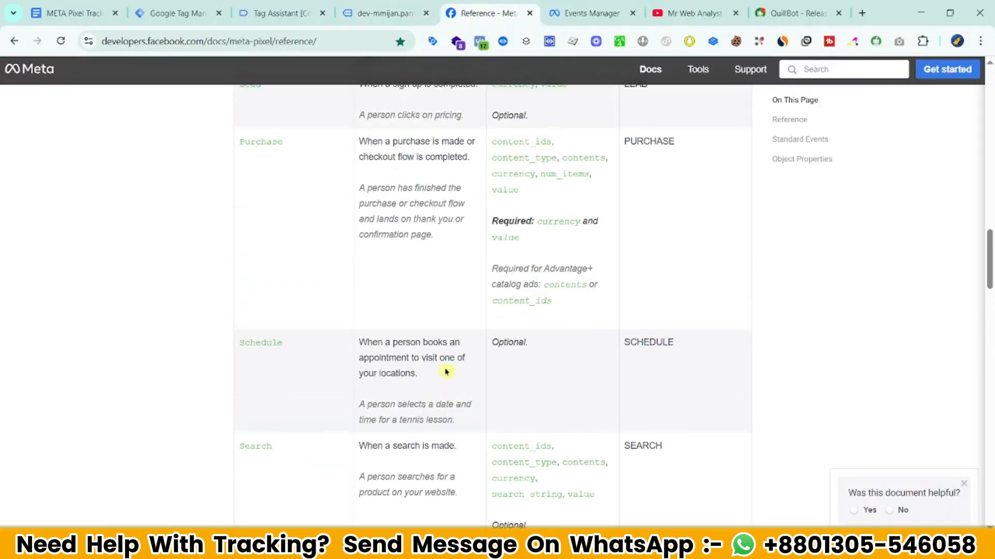
pyautogui.scroll(-2, 456, 403)
pyautogui.scroll(-10, 456, 402)
pyautogui.moveTo(479, 226); pyautogui.dragTo(523, 227)
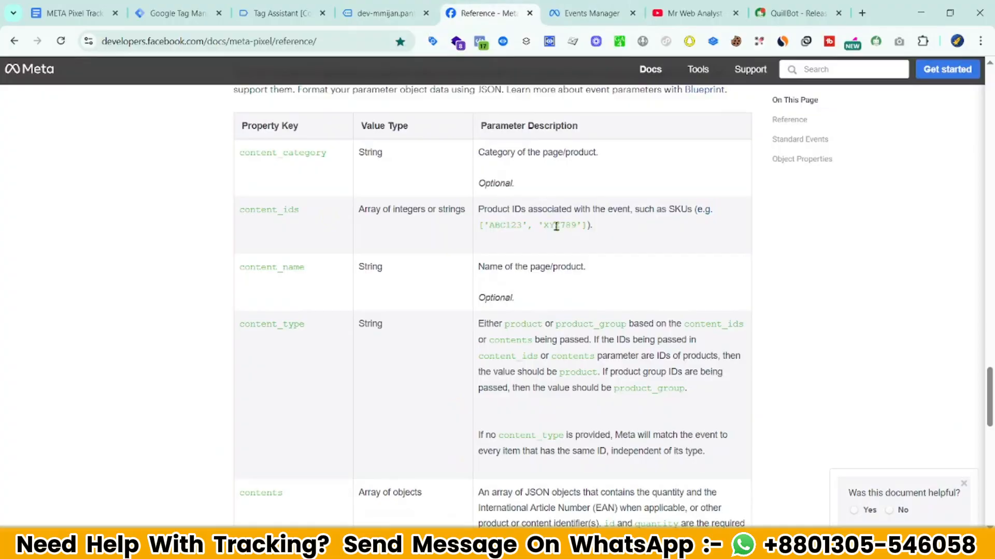
pyautogui.moveTo(539, 225); pyautogui.dragTo(516, 226)
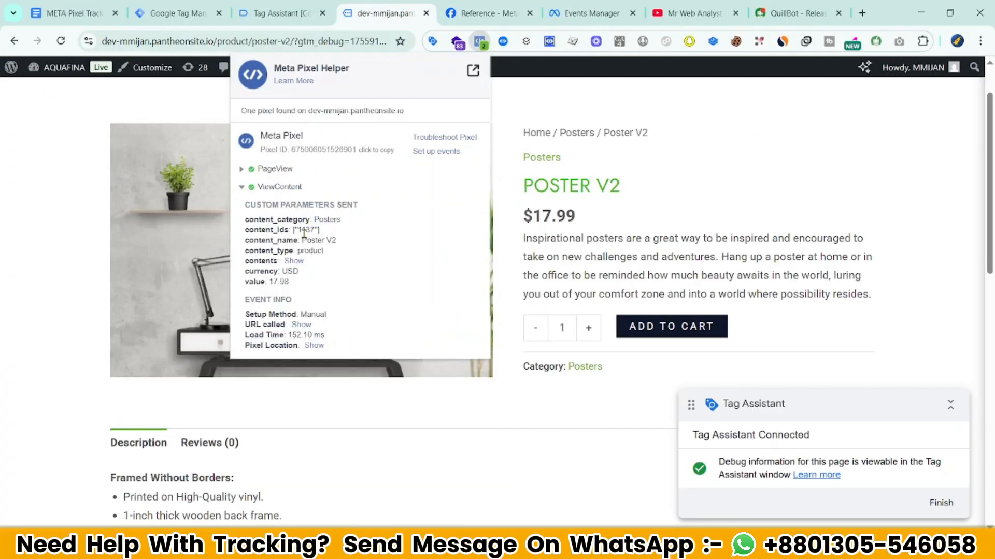
# - Return to the product page's ViewContent event and show its contents parameter to check the item ID, price and quantity
pyautogui.tripleClick(305, 231)
pyautogui.click(293, 261)
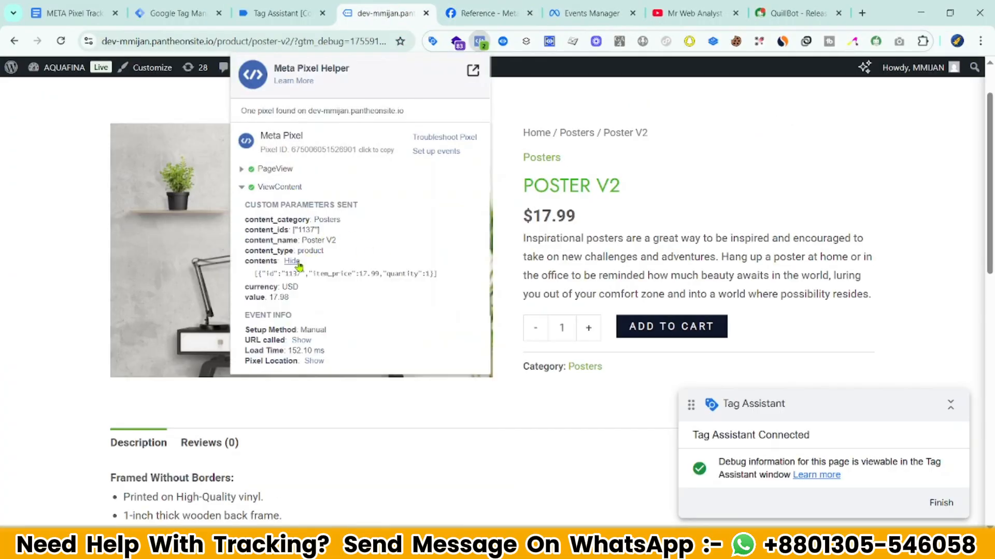
pyautogui.moveTo(252, 277); pyautogui.dragTo(434, 274)
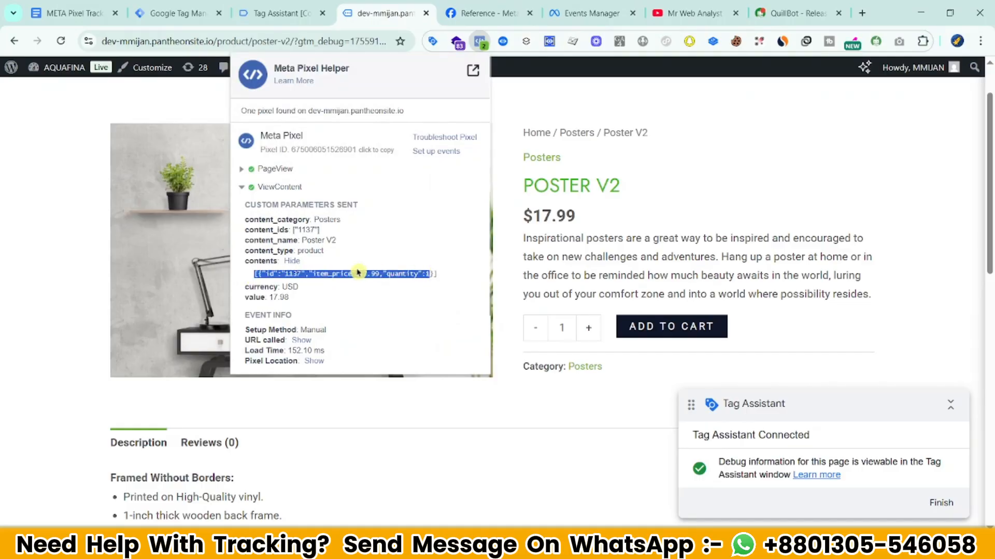
# - Add one Poster V2 to the cart and bring up the received test events in Events Manager
pyautogui.click(717, 365)
pyautogui.click(674, 338)
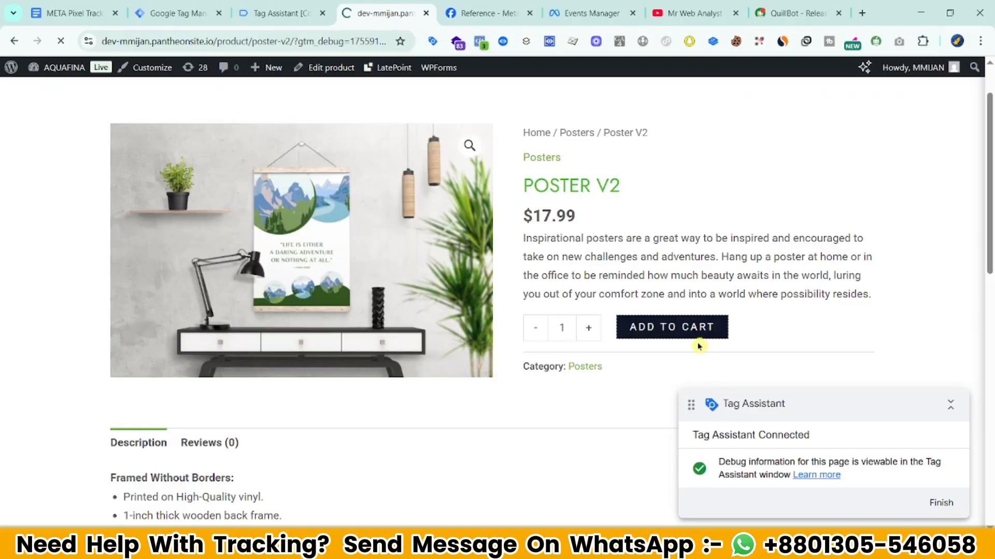
pyautogui.click(593, 8)
pyautogui.scroll(-2, 544, 363)
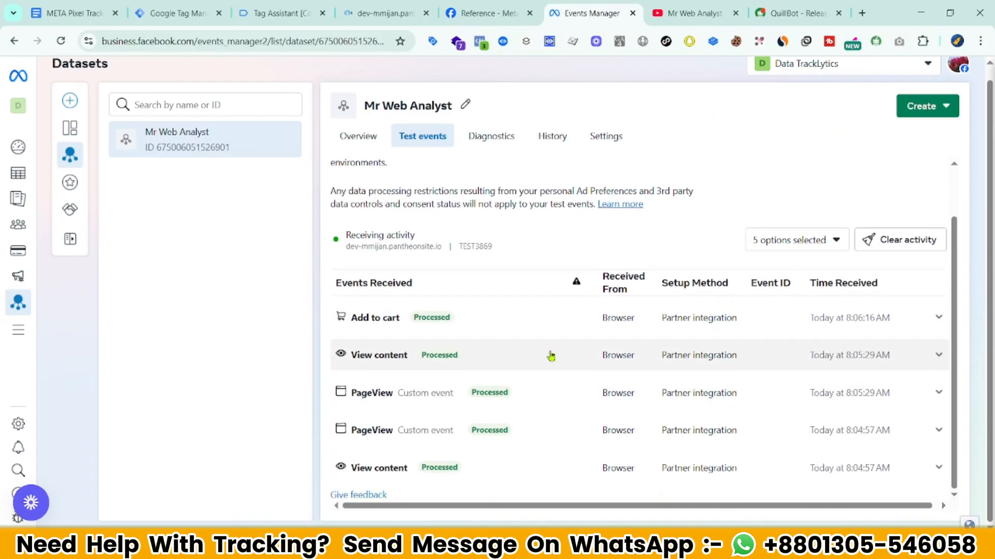
# - Expand the received Add to cart event and examine its value, currency, content_ids and remaining parameters
pyautogui.click(555, 316)
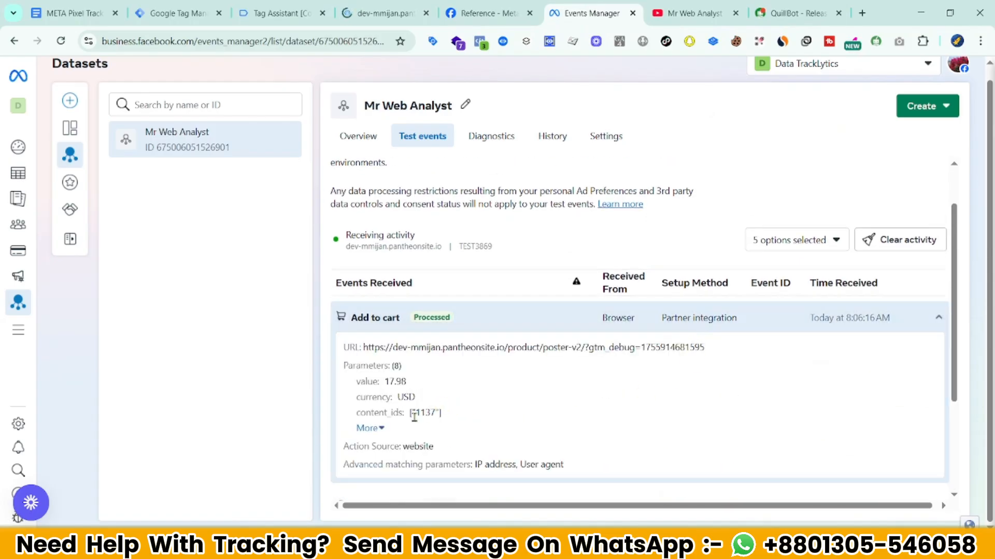
pyautogui.moveTo(358, 382); pyautogui.dragTo(428, 413)
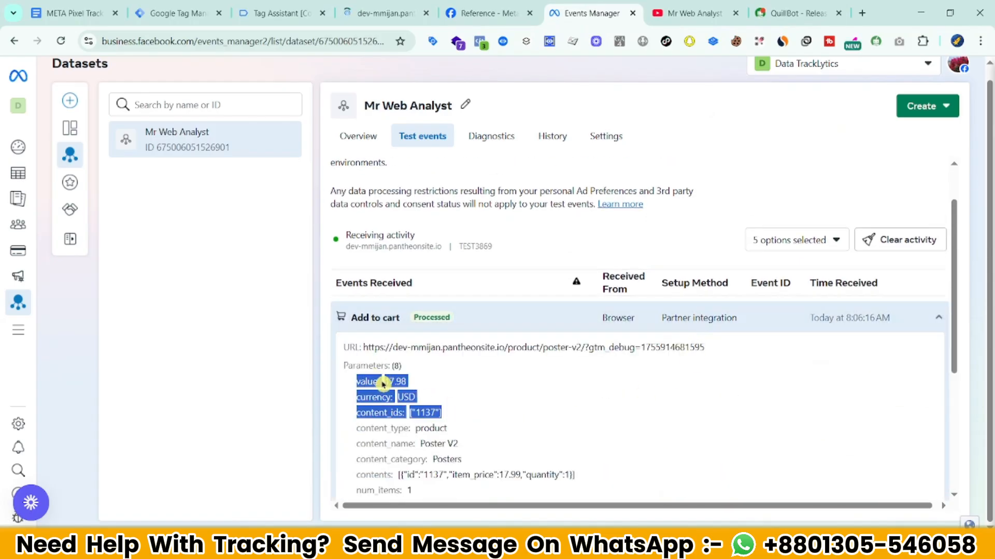
pyautogui.click(388, 382)
pyautogui.doubleClick(394, 381)
pyautogui.moveTo(378, 444); pyautogui.dragTo(486, 458)
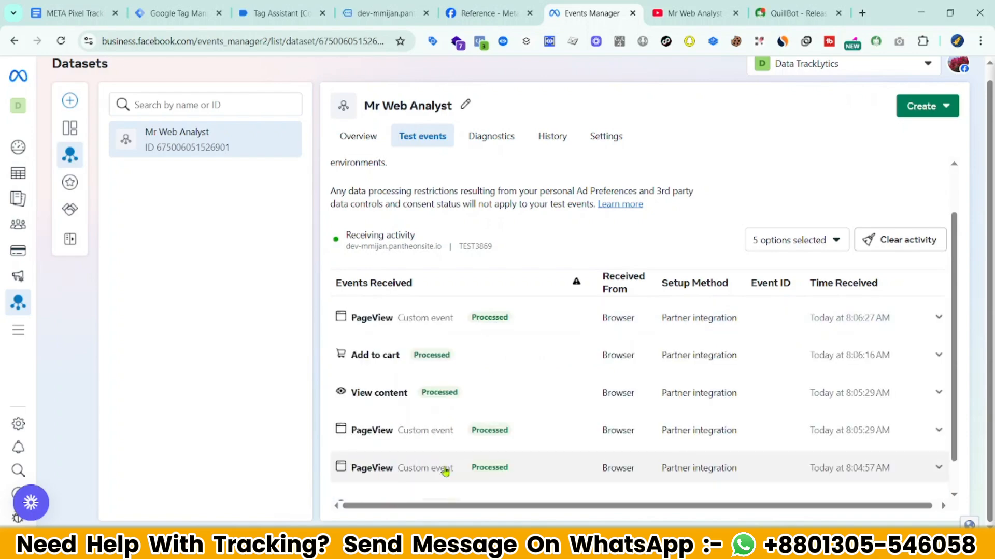
pyautogui.click(446, 329)
# - Inspect the InitiateCheckout event's parameters in Meta Pixel Helper on the store's checkout page, and close the helper to view the order summary
pyautogui.click(383, 13)
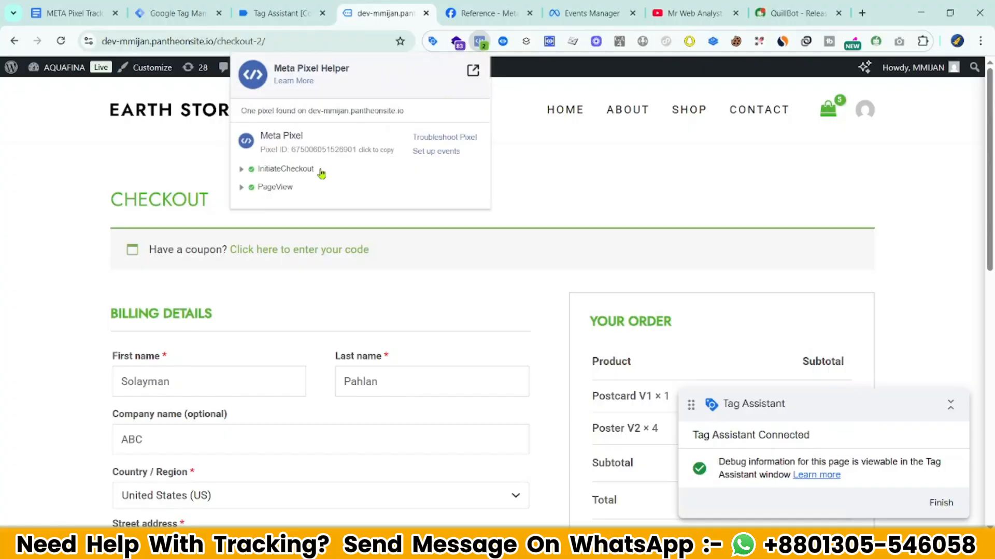
pyautogui.click(322, 171)
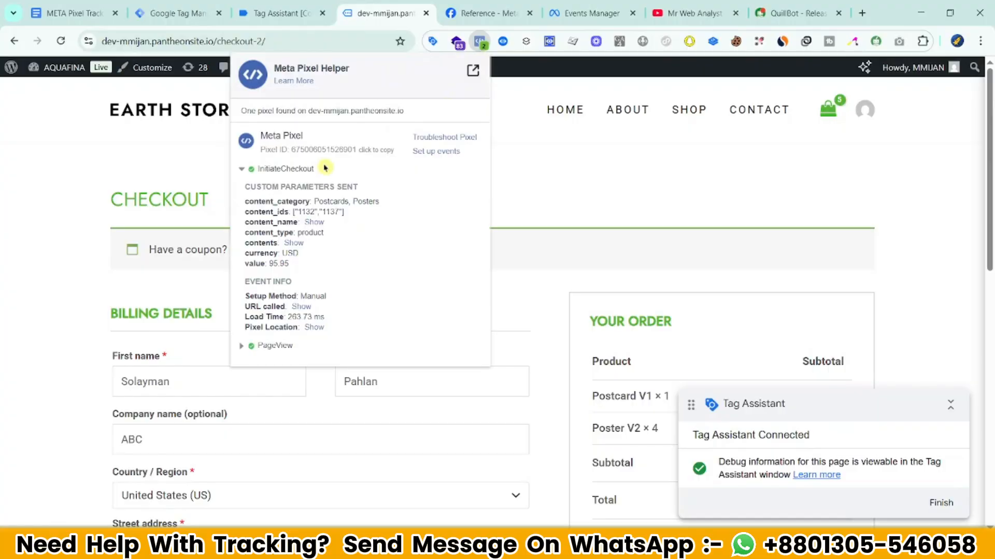
pyautogui.click(315, 224)
pyautogui.click(726, 177)
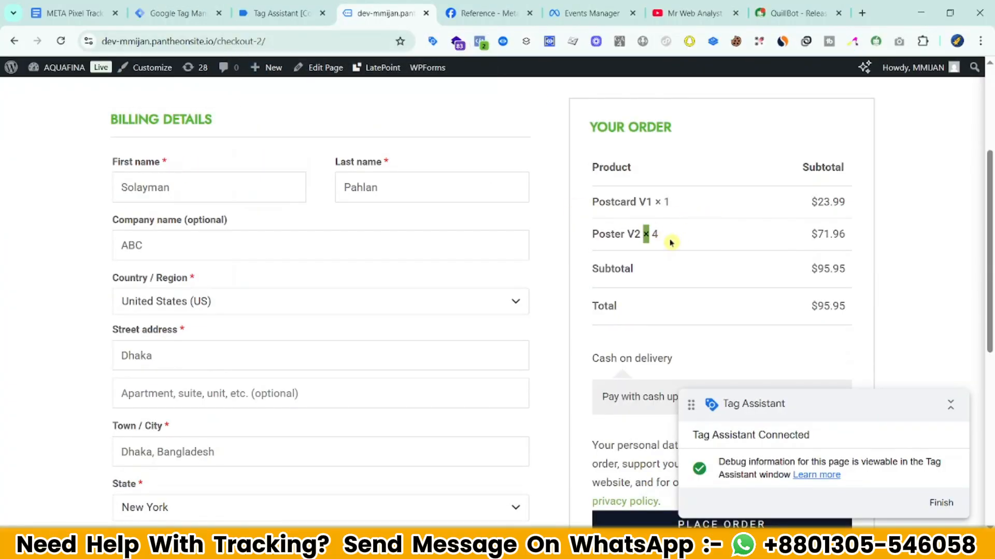
# - Compare the InitiateCheckout event's content_name, contents and value in Meta Pixel Helper with the products and total in the order summary
pyautogui.scroll(3, 670, 243)
pyautogui.click(481, 42)
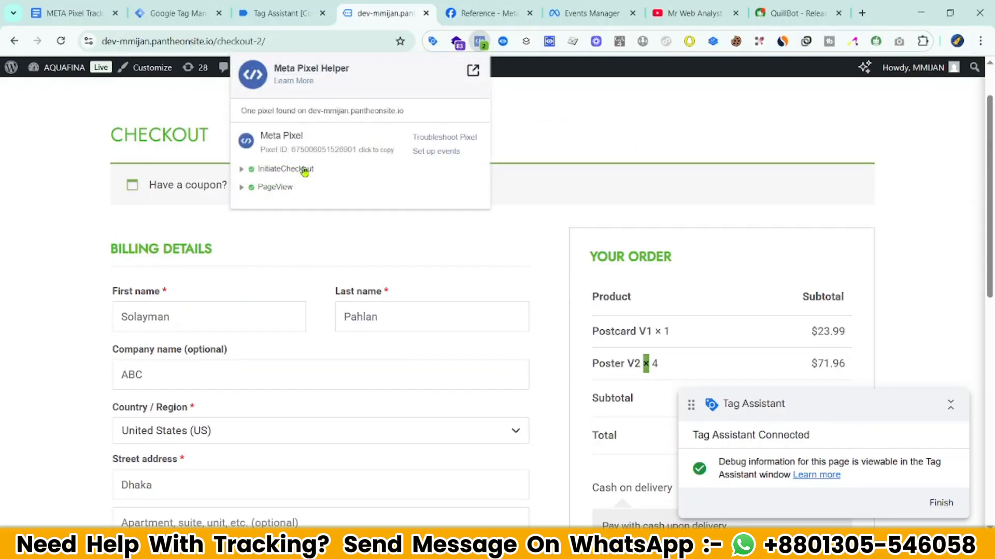
pyautogui.click(305, 169)
pyautogui.click(313, 223)
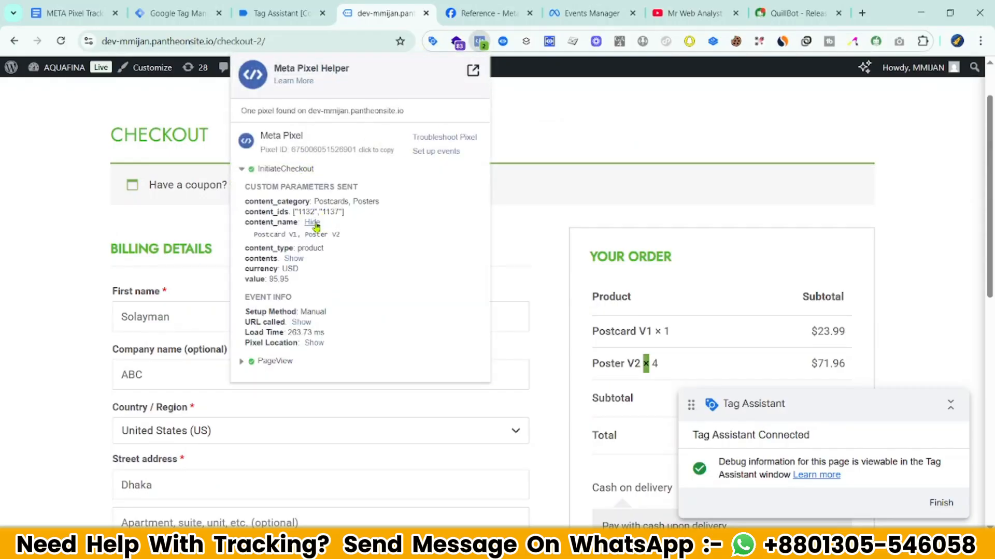
pyautogui.click(294, 258)
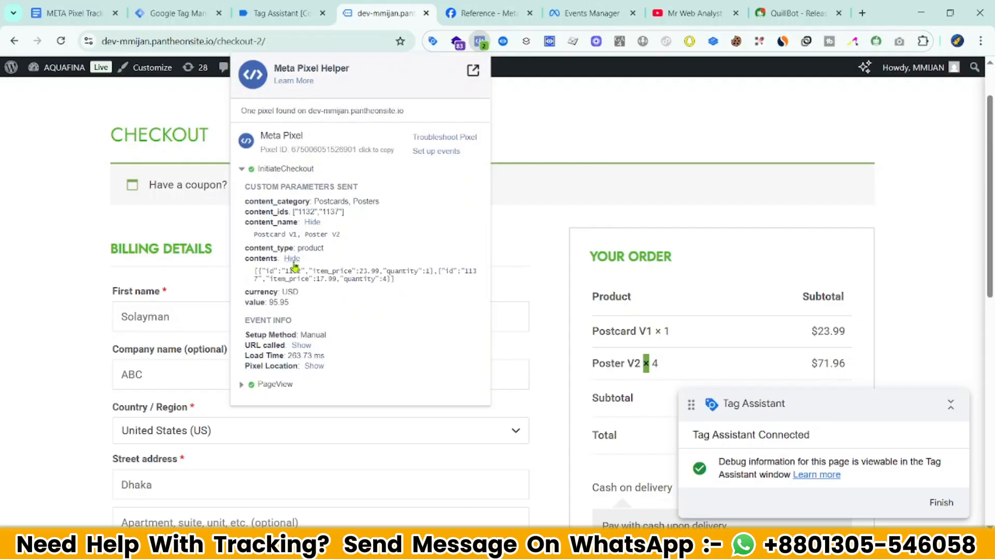
pyautogui.click(293, 259)
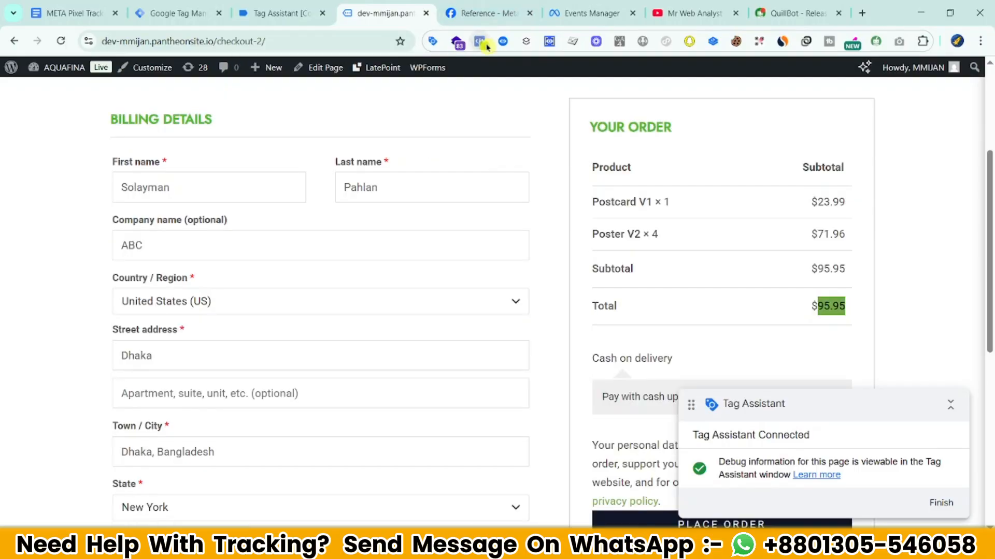
pyautogui.click(480, 41)
pyautogui.click(304, 171)
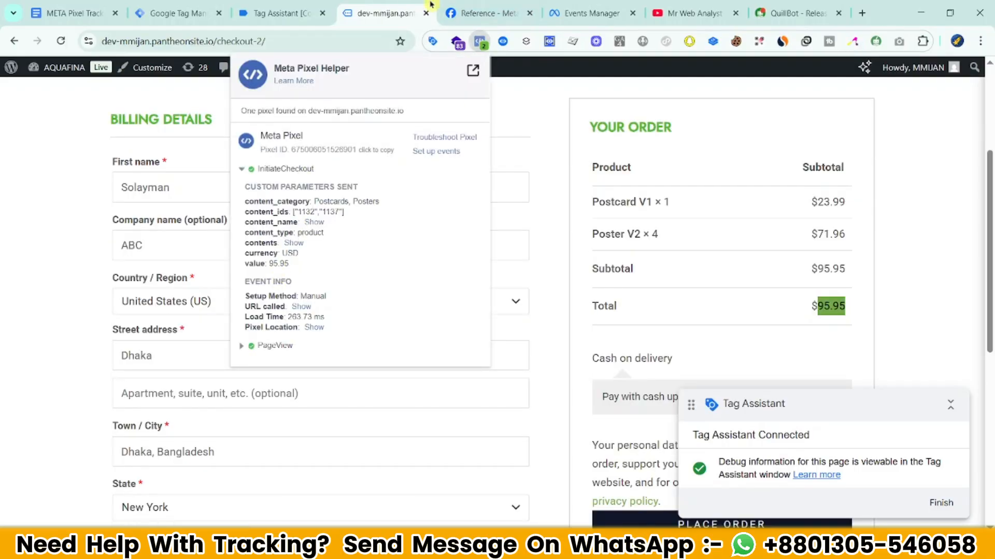
# - Check the tags fired on begin_checkout in Tag Assistant and open the details of the Facebook Pixel - Checkout tag
pyautogui.click(279, 13)
pyautogui.click(74, 287)
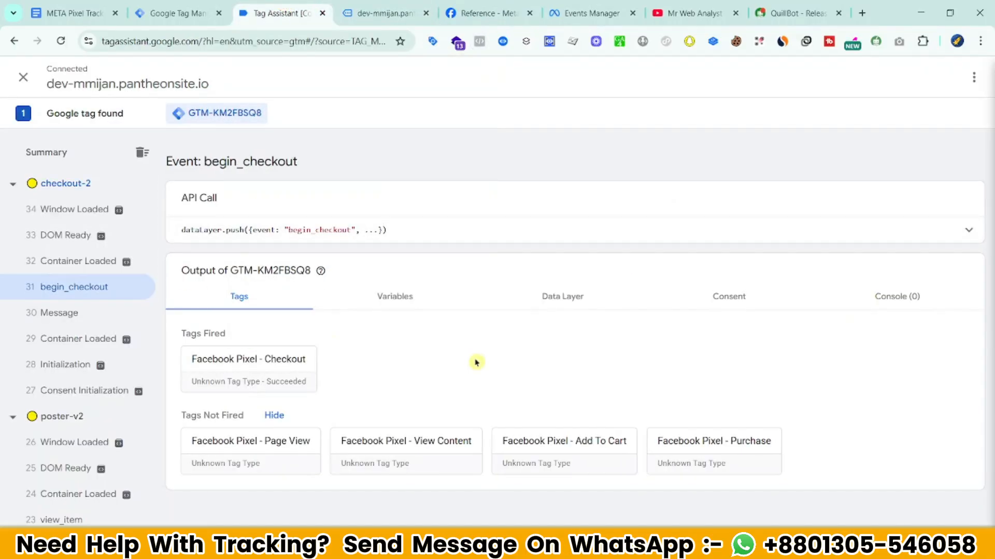
pyautogui.click(277, 378)
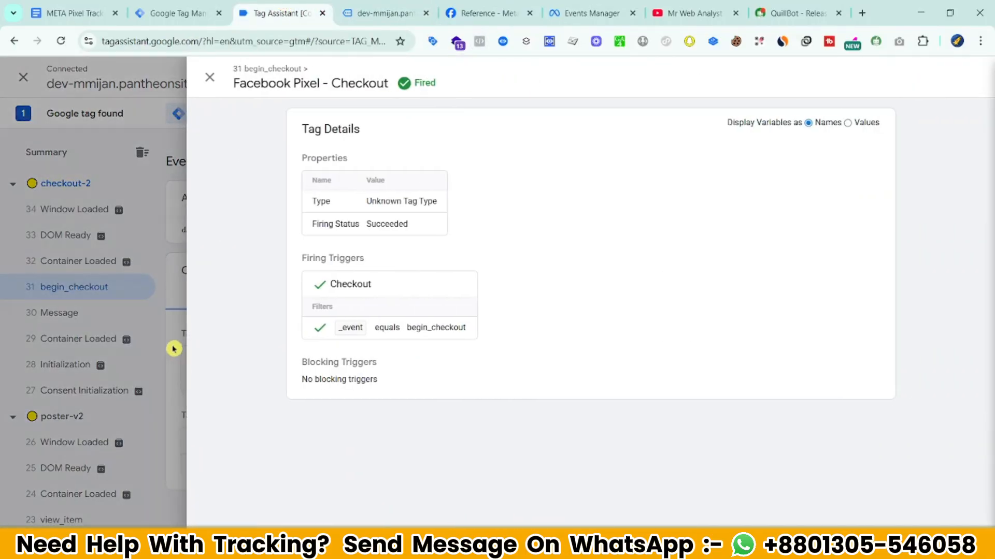
# - Switch to Events Manager and expand the received Initiate checkout event to examine its parameters
pyautogui.click(590, 13)
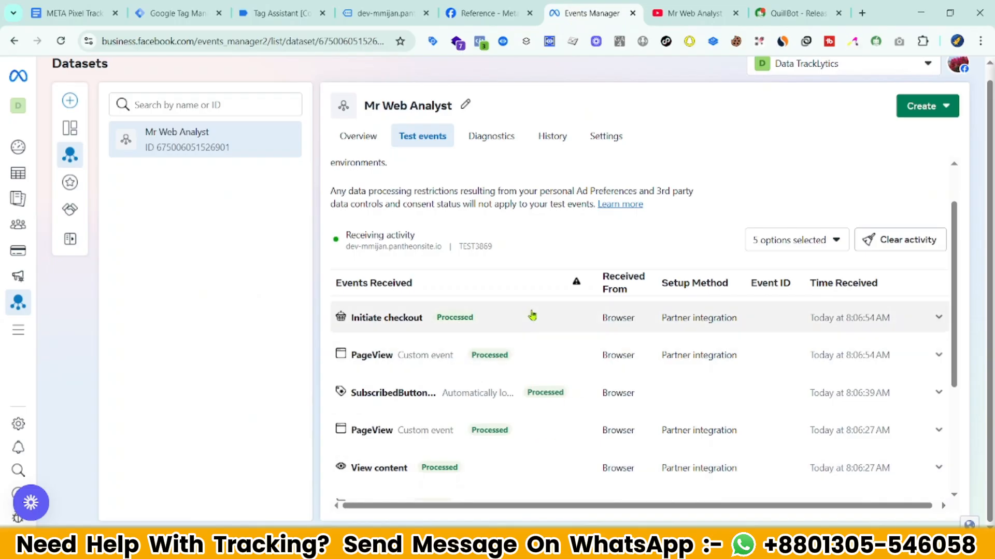
pyautogui.click(533, 315)
pyautogui.scroll(-2, 458, 307)
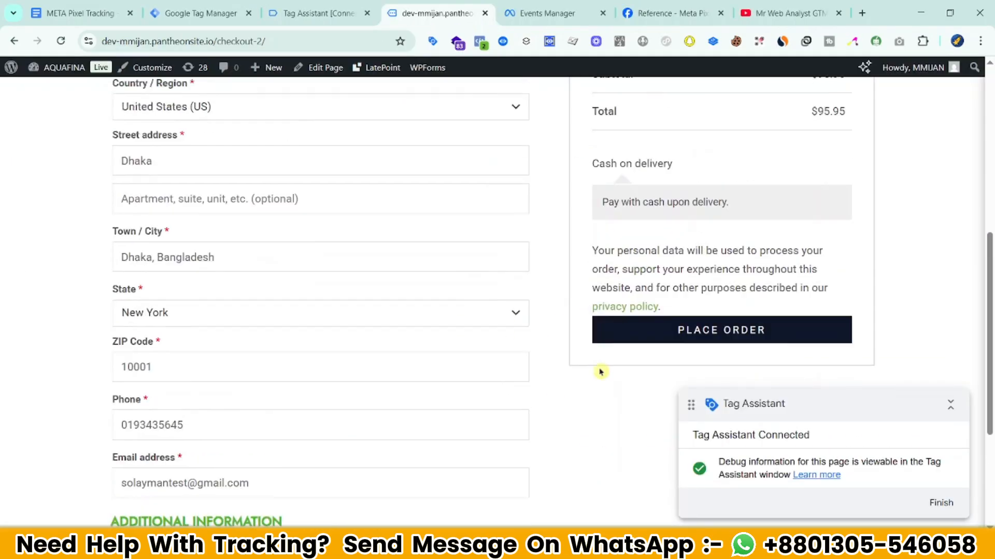
# - Review the billing details and order summary on the checkout page, and place the order with cash on delivery
pyautogui.scroll(5, 506, 235)
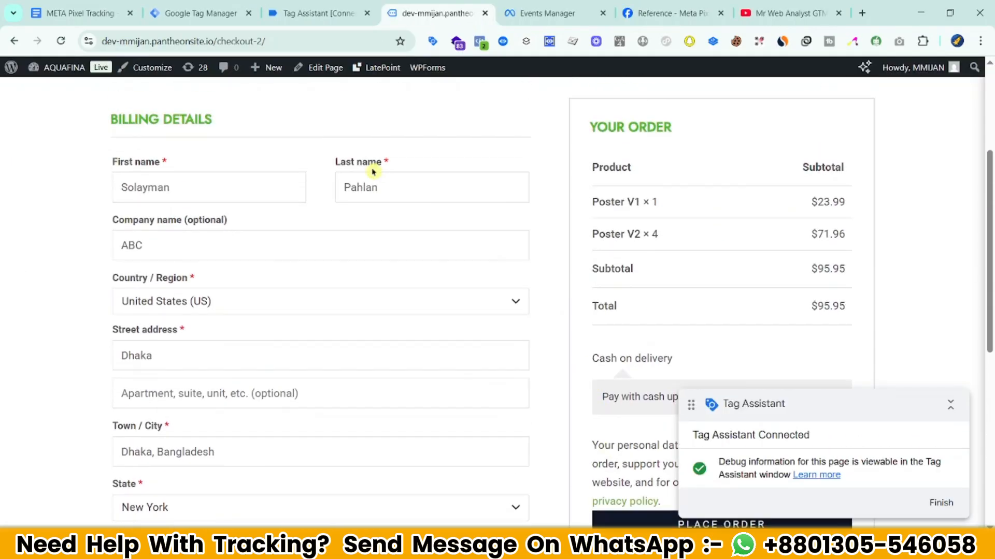
pyautogui.scroll(-4, 512, 255)
pyautogui.scroll(-4, 510, 262)
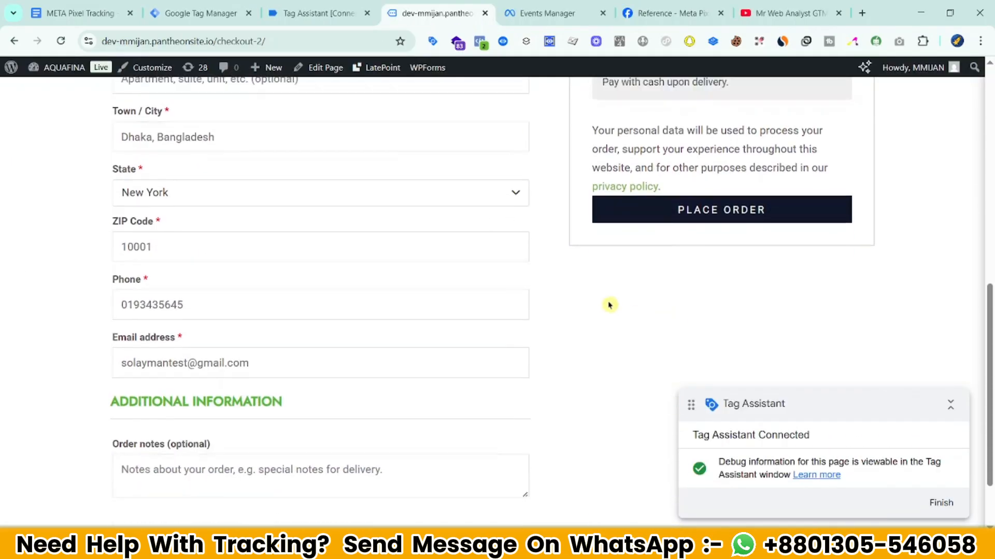
pyautogui.scroll(1, 608, 304)
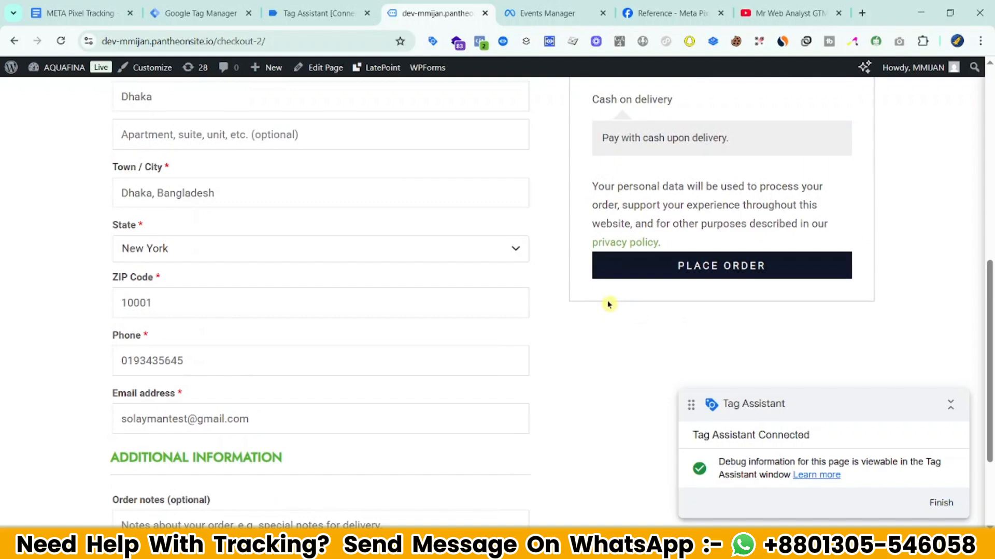
pyautogui.scroll(4, 606, 311)
pyautogui.scroll(-3, 622, 332)
pyautogui.click(650, 336)
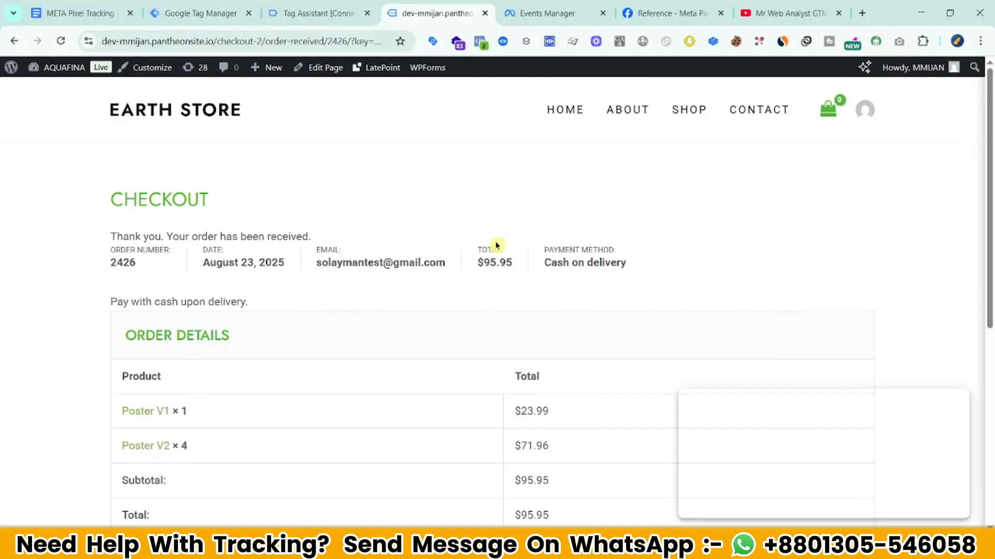
# - Inspect the Purchase event on the order confirmation page in Meta Pixel Helper, showing its contents parameter and hiding it again
pyautogui.click(481, 42)
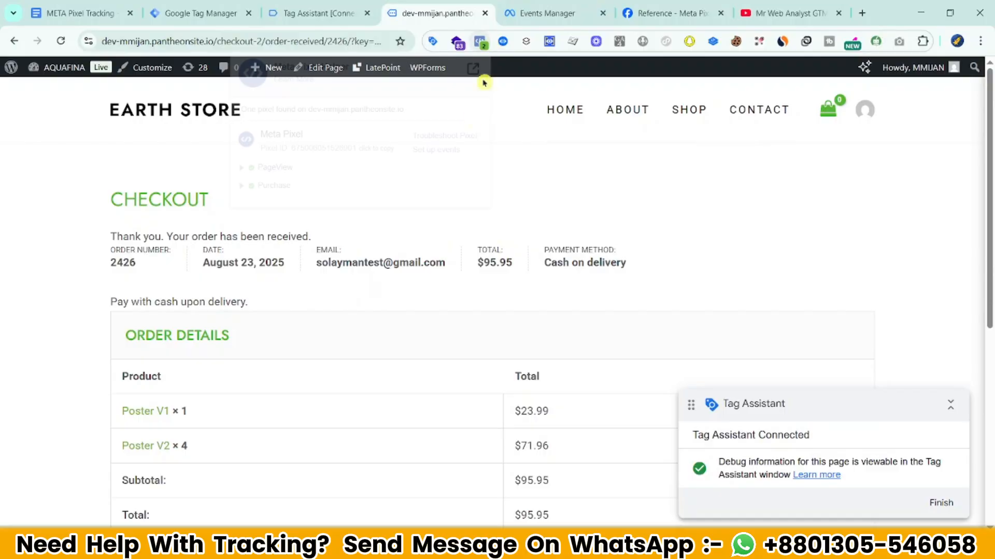
pyautogui.click(278, 187)
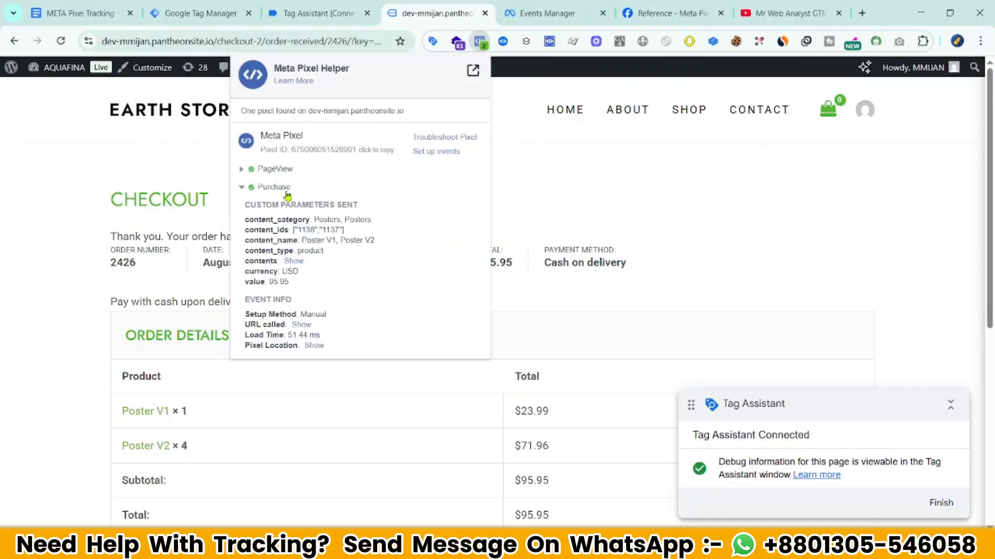
pyautogui.click(293, 261)
pyautogui.click(292, 261)
# - Open the purchase event in Tag Assistant and examine its variable values, including Content Names
pyautogui.hotkey('ctrl', 'shift', 'Tab')
pyautogui.click(87, 285)
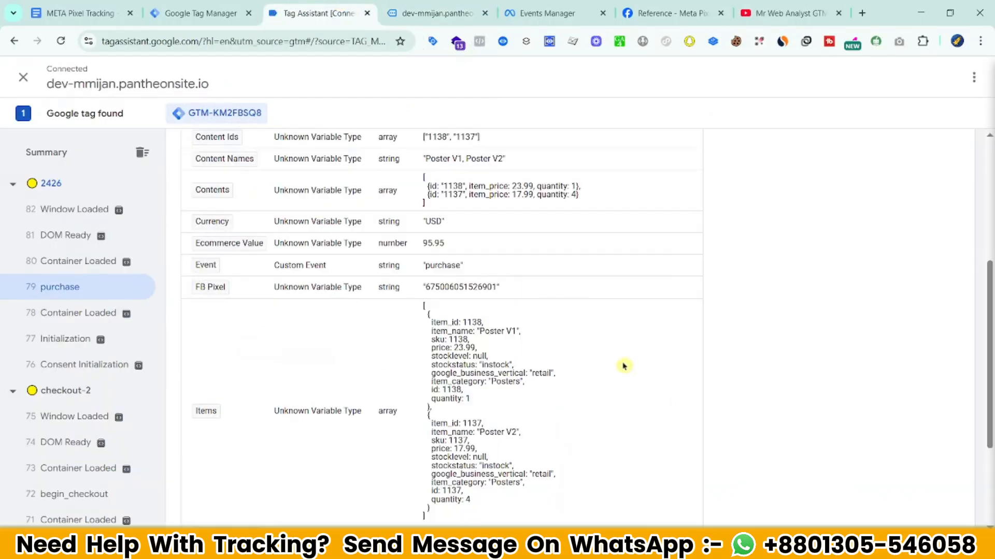
pyautogui.scroll(5, 595, 357)
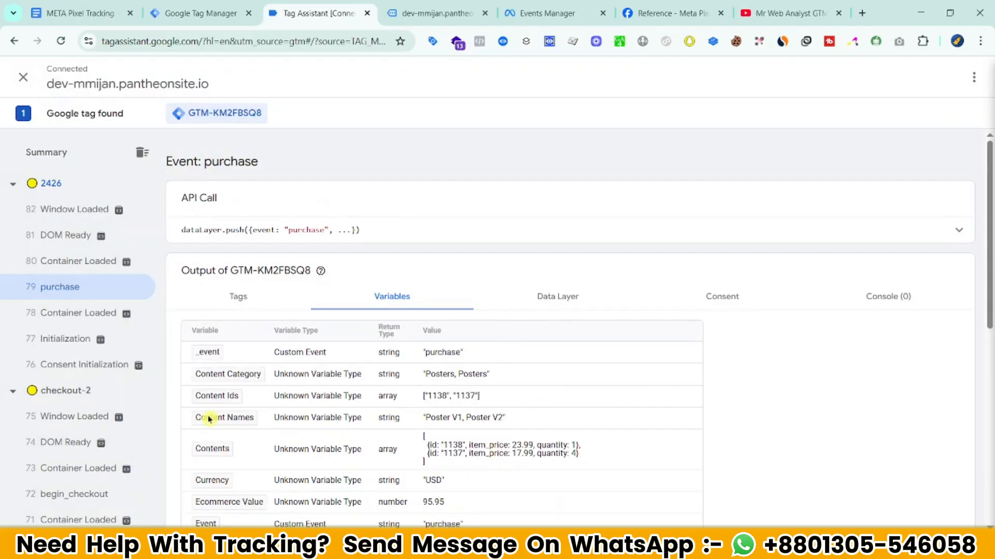
pyautogui.moveTo(421, 417); pyautogui.dragTo(565, 421)
# - Go back to the order confirmation page and check the order's payment method
pyautogui.hotkey('ctrl', 'Tab')
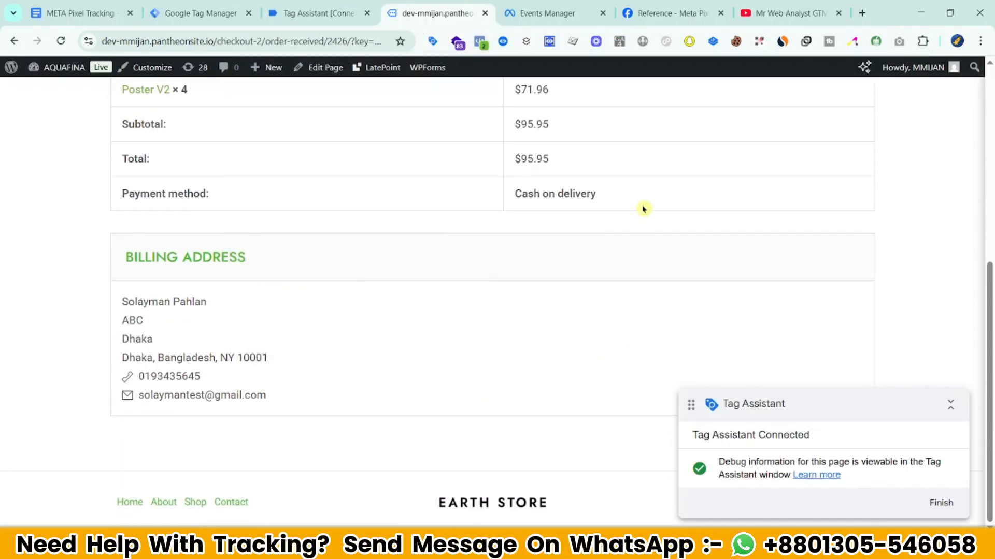
pyautogui.scroll(6, 560, 273)
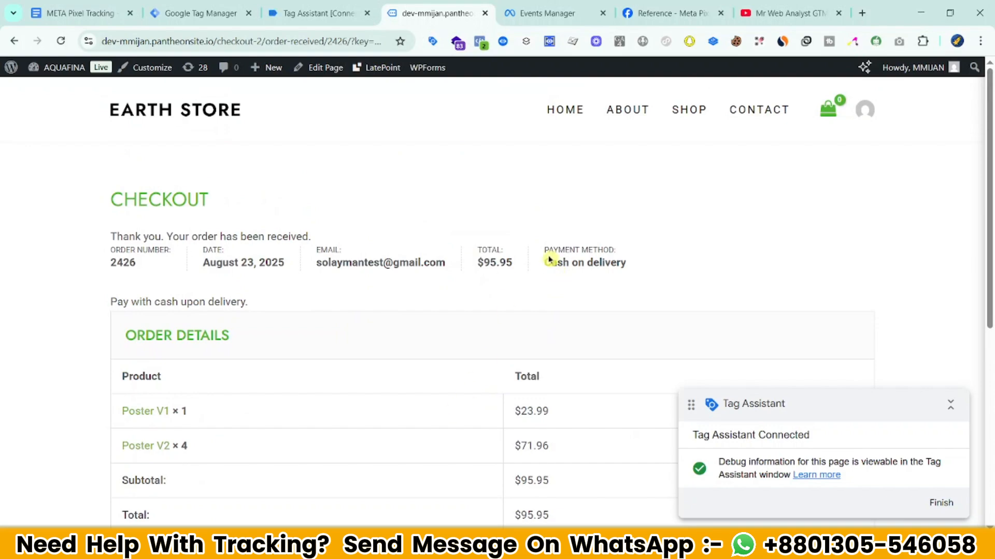
pyautogui.moveTo(545, 263); pyautogui.dragTo(666, 271)
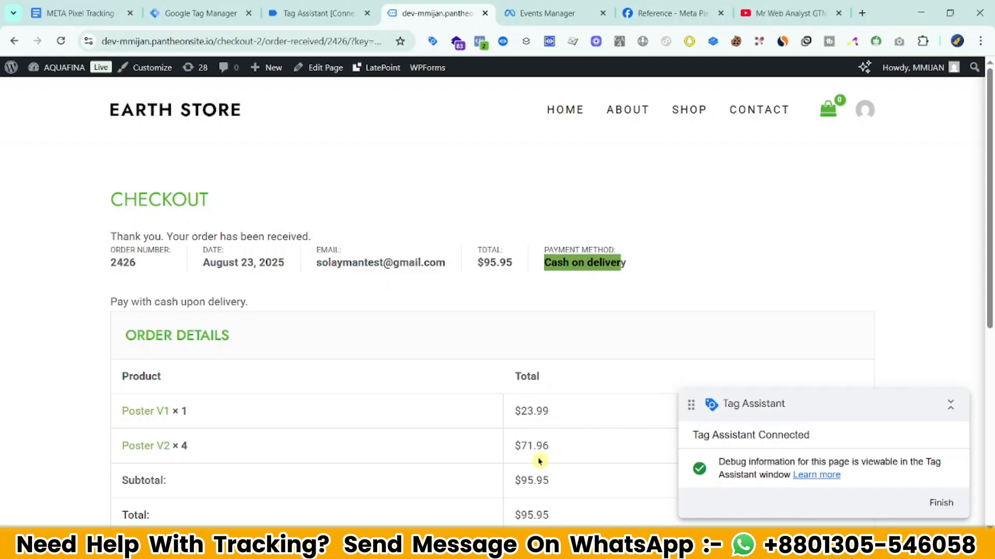
pyautogui.tripleClick(563, 263)
pyautogui.click(627, 263)
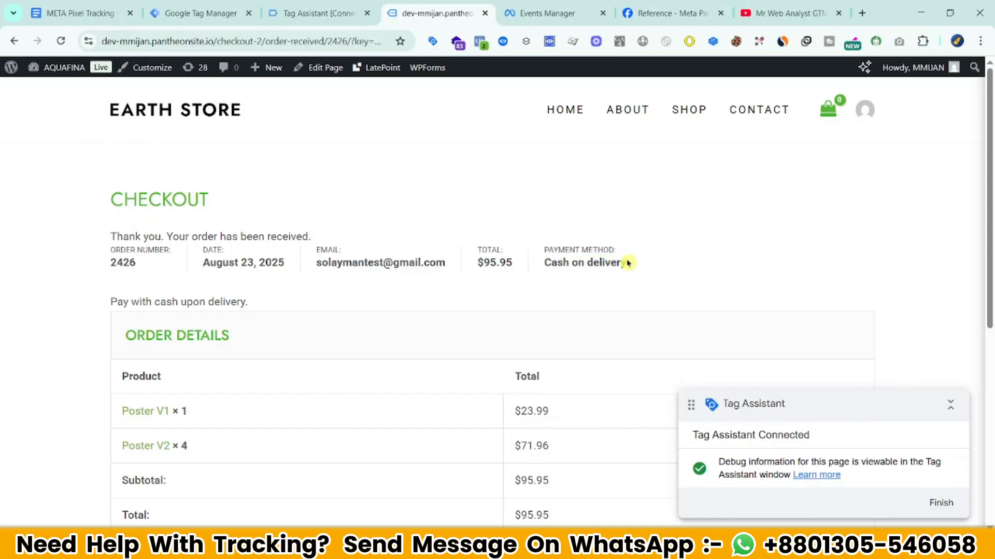